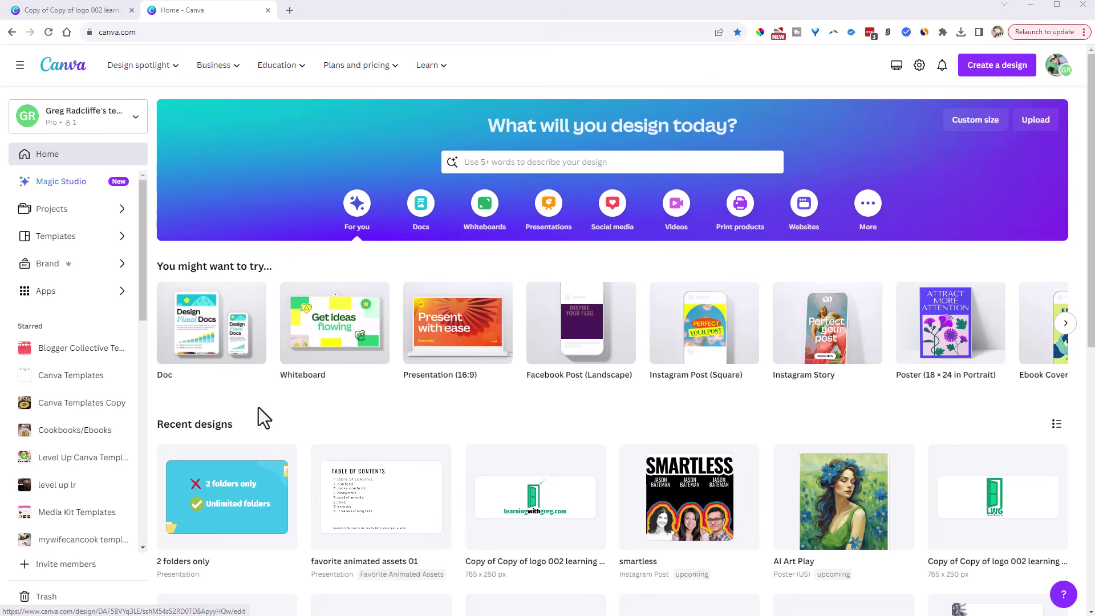
# Open the Projects page and expand its Folders section to look through all the folders.
pyautogui.click(57, 214)
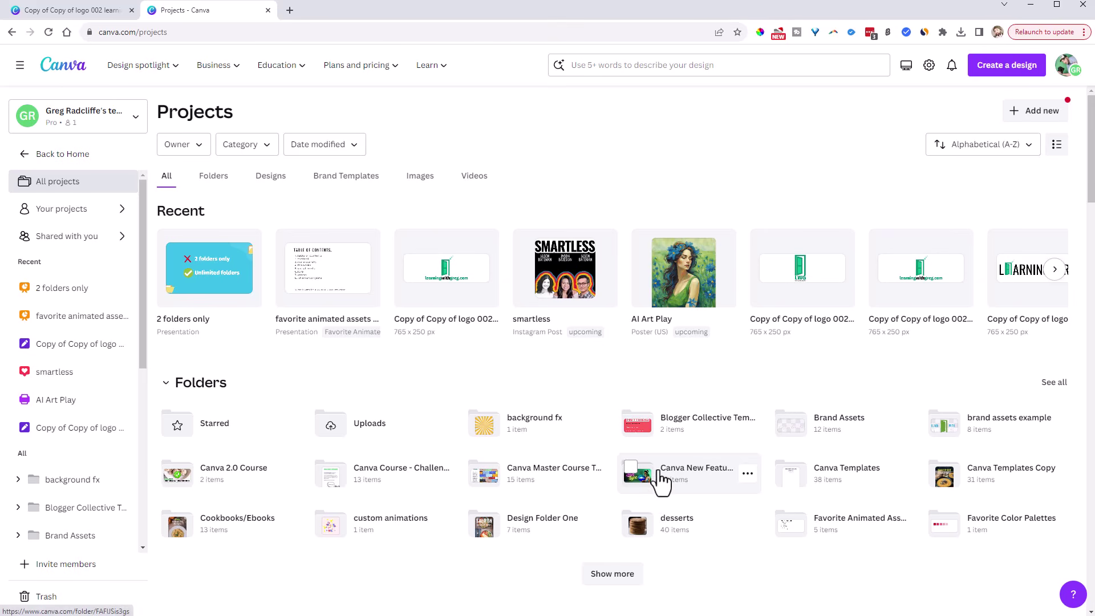
pyautogui.click(608, 574)
pyautogui.scroll(-5, 643, 513)
pyautogui.scroll(-3, 639, 505)
pyautogui.scroll(8, 633, 502)
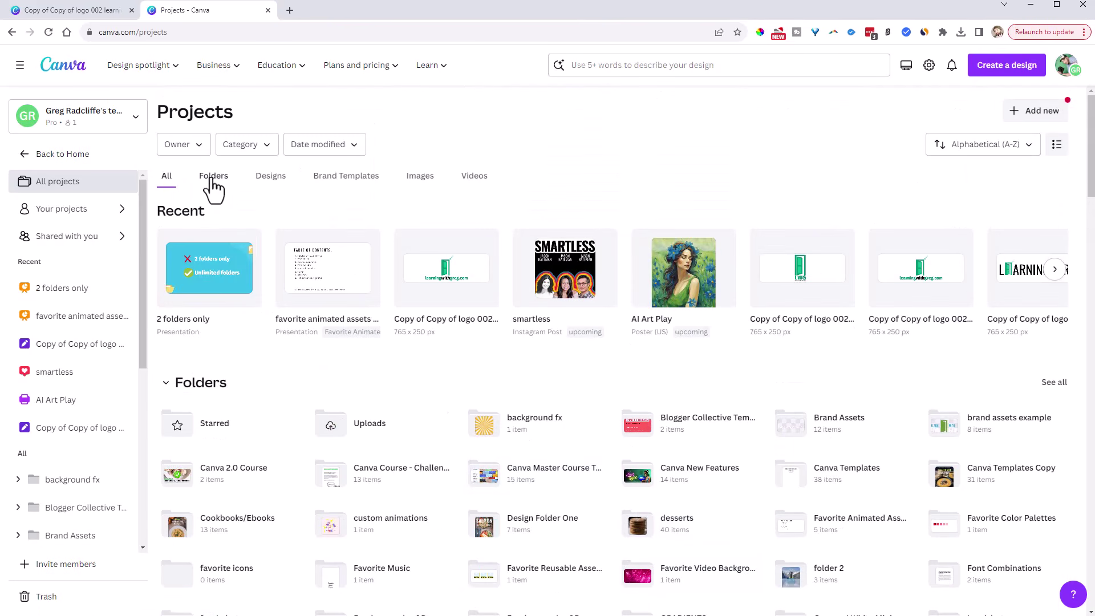
# Filter the projects to show only folders and browse the list.
pyautogui.click(212, 179)
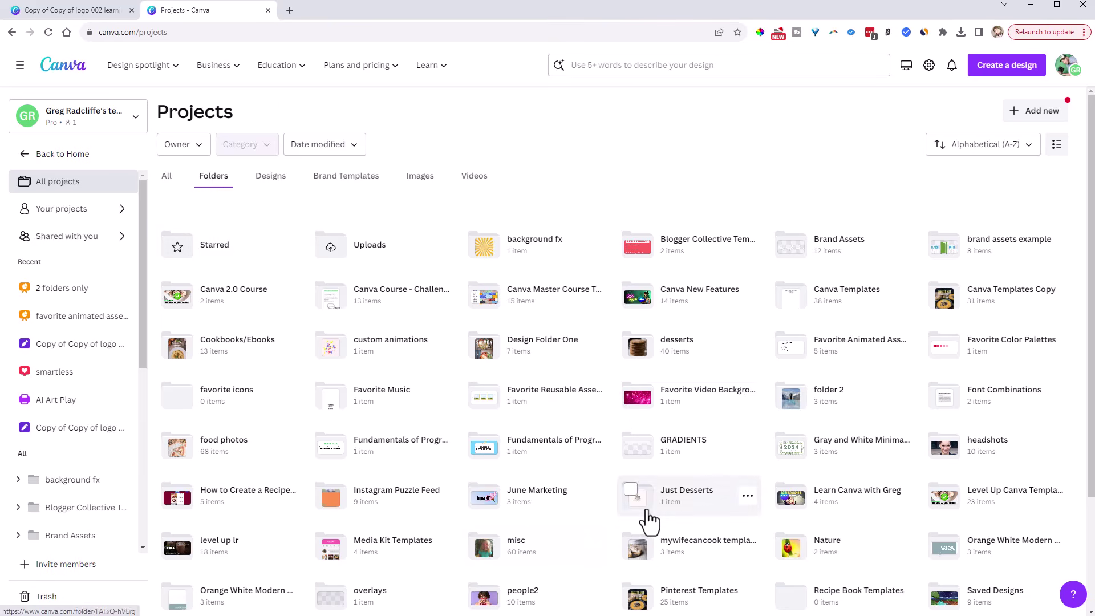
pyautogui.scroll(-3, 647, 522)
pyautogui.scroll(3, 650, 531)
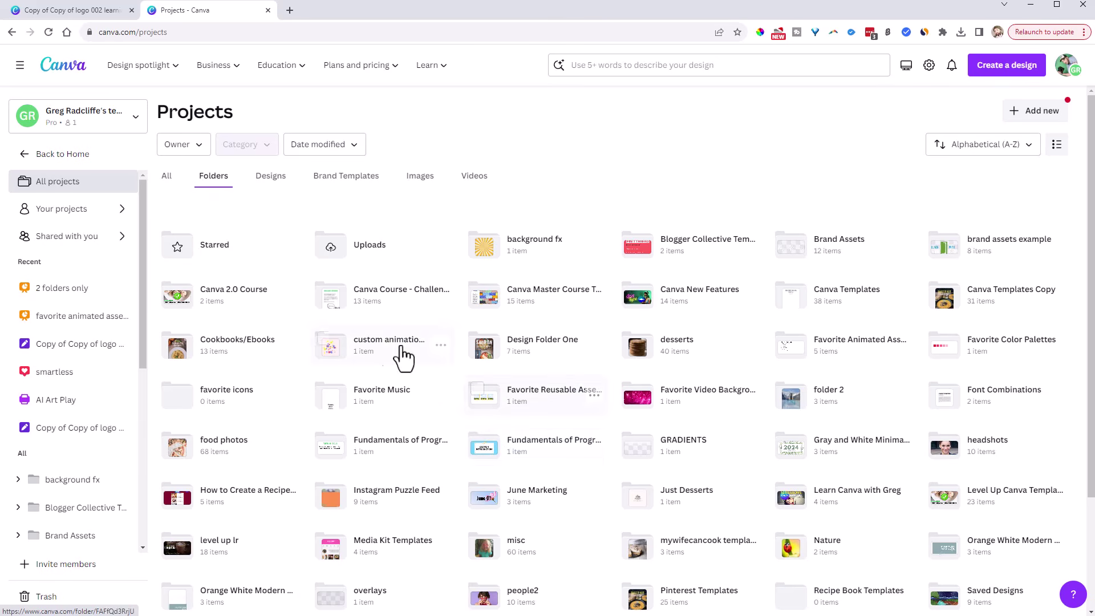
pyautogui.click(216, 177)
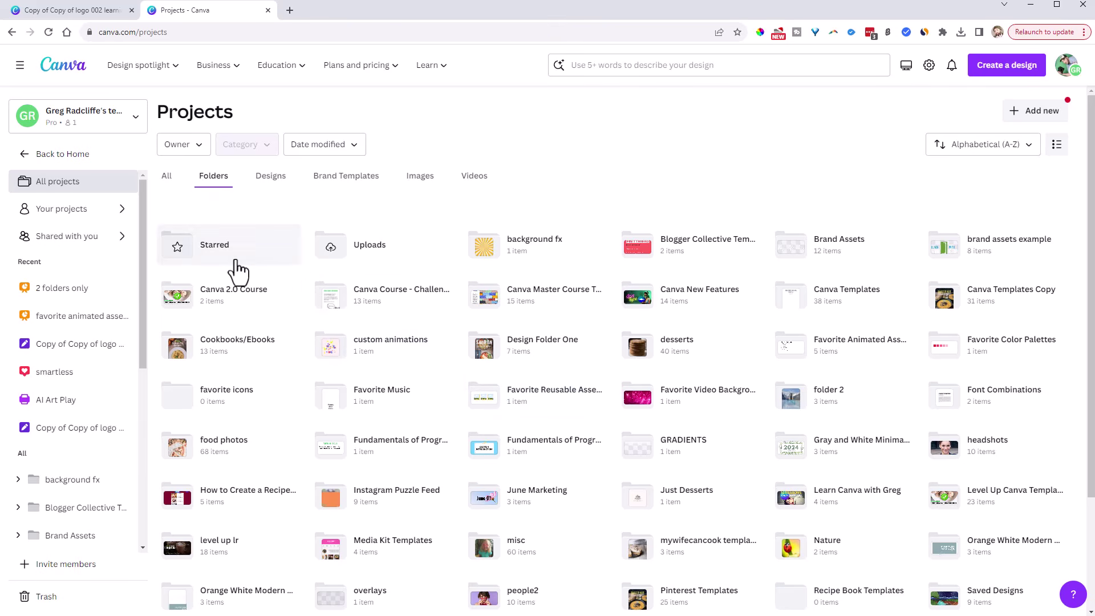
# Look through the contents of the Starred and Uploads folders, returning to Projects after each.
pyautogui.click(200, 262)
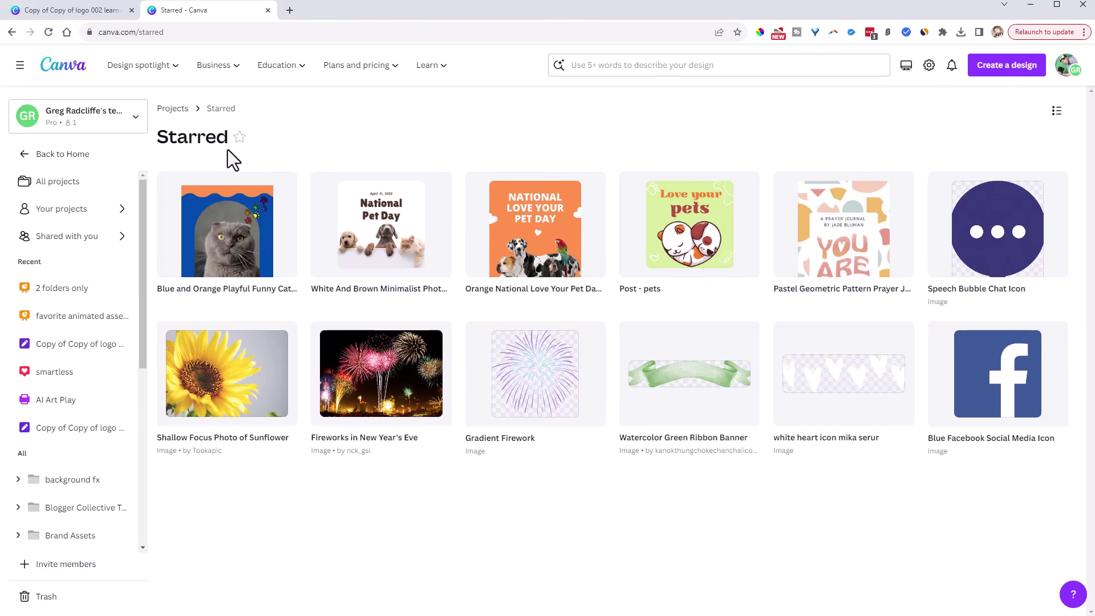
pyautogui.click(173, 109)
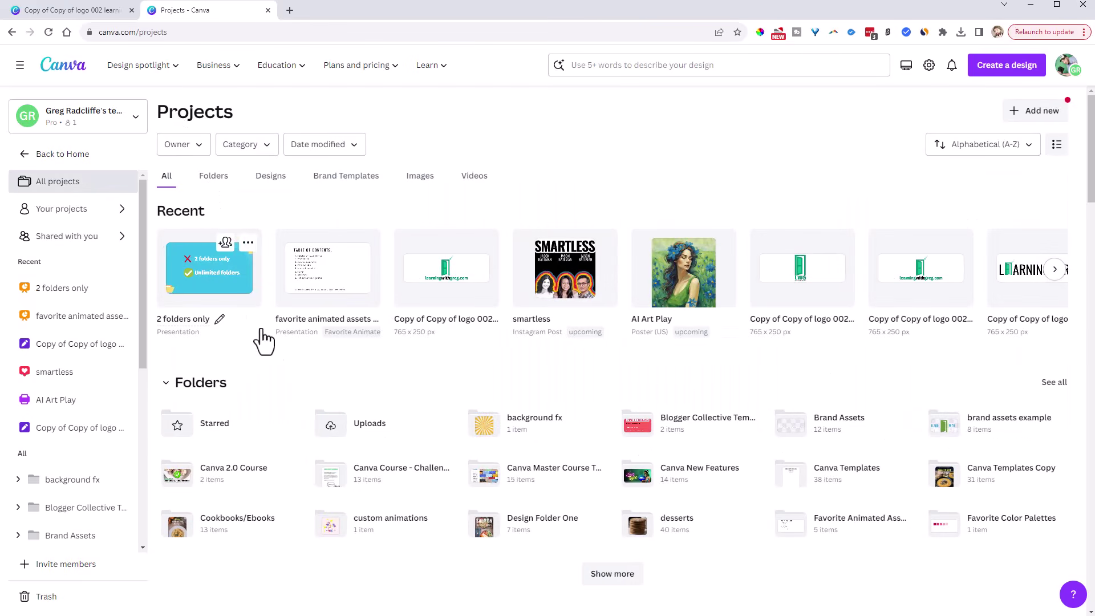
pyautogui.click(353, 433)
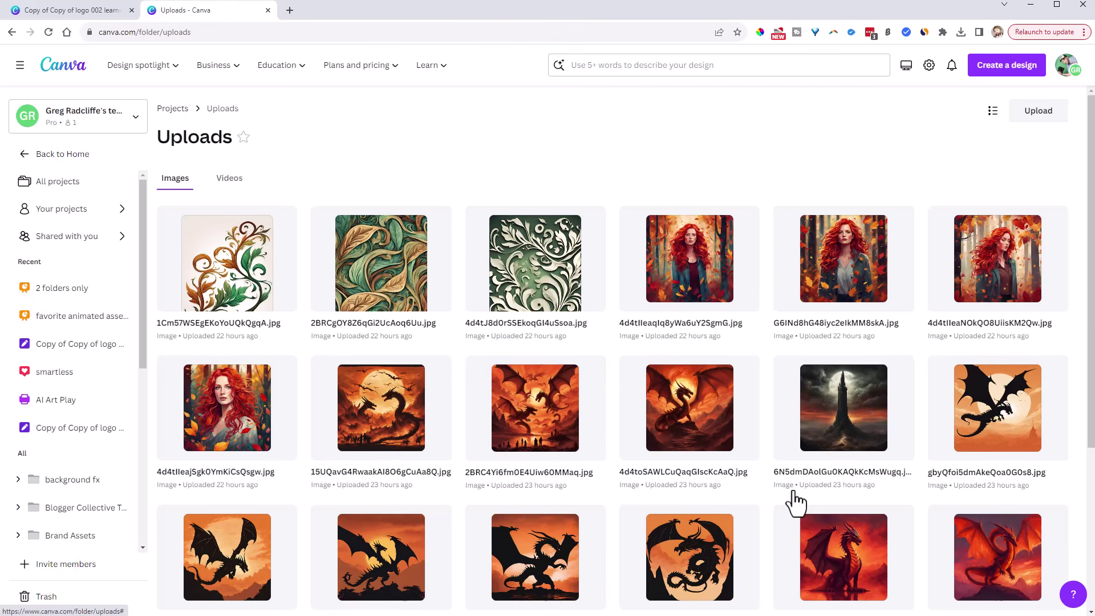
pyautogui.scroll(-3, 797, 500)
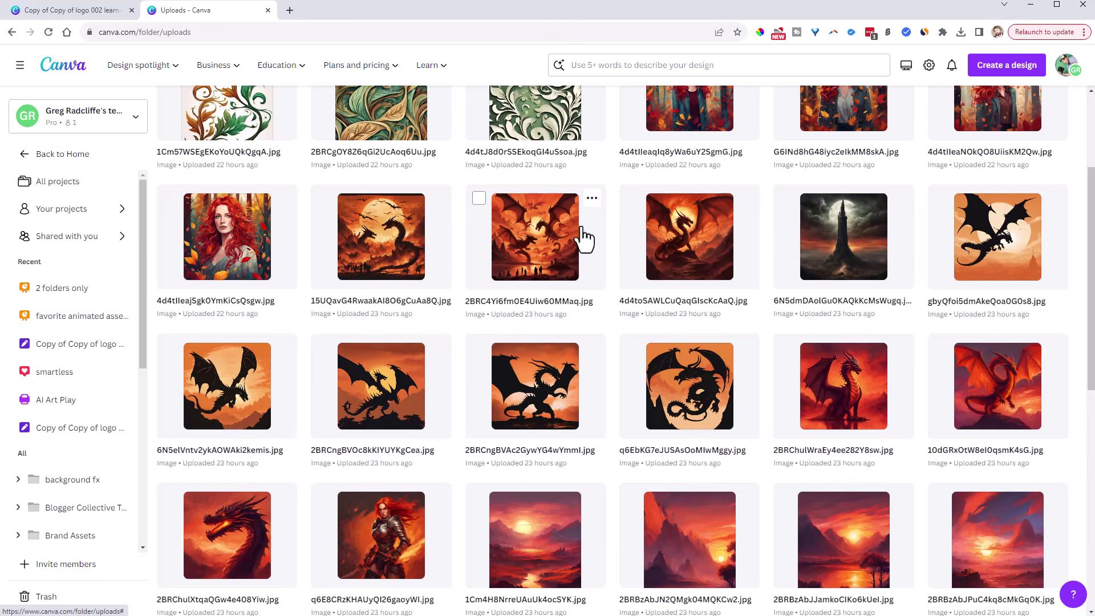
pyautogui.scroll(1, 580, 231)
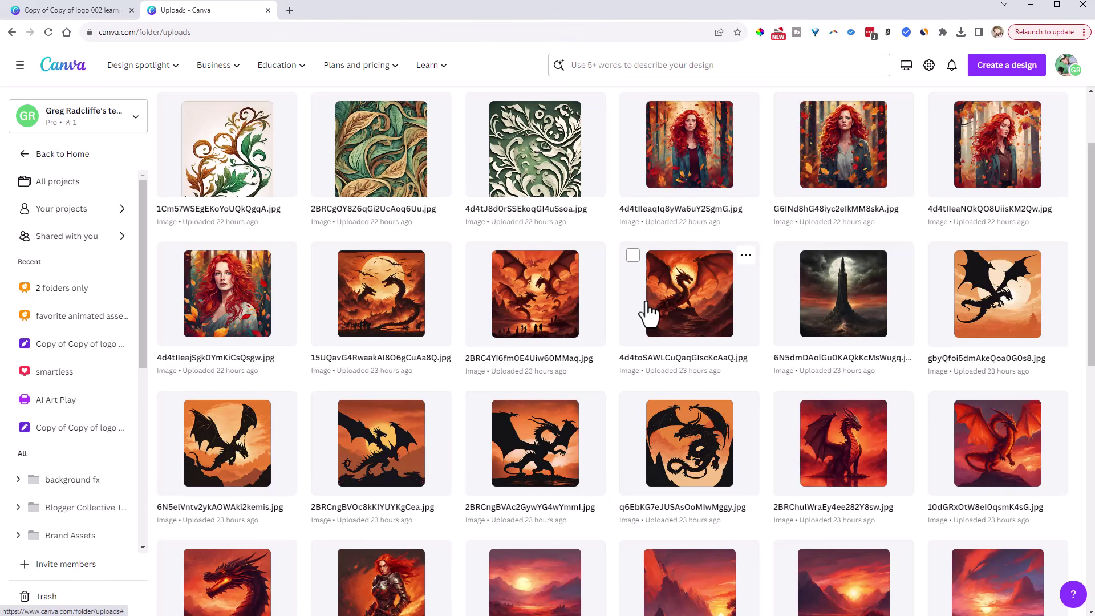
pyautogui.scroll(3, 673, 311)
pyautogui.click(174, 111)
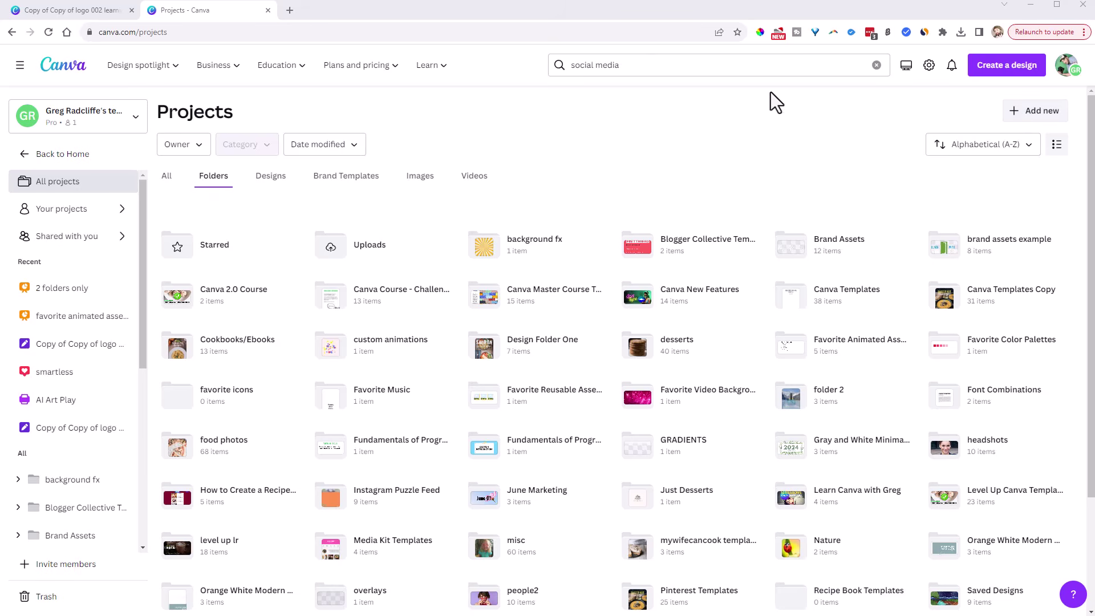
# Create a new folder named "Social Media" in Projects.
pyautogui.click(1019, 114)
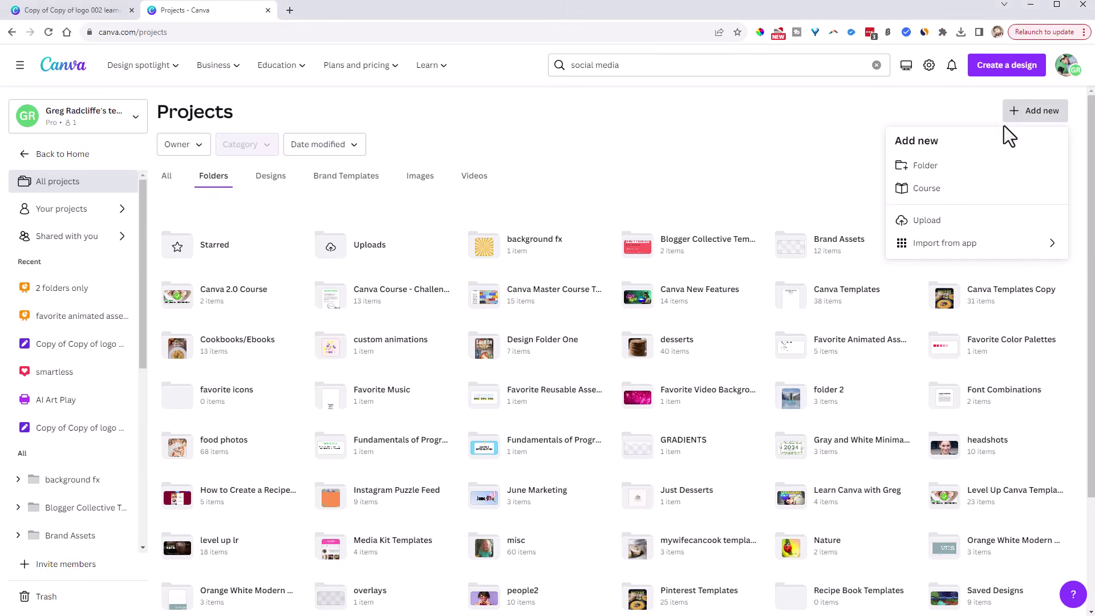
pyautogui.click(949, 168)
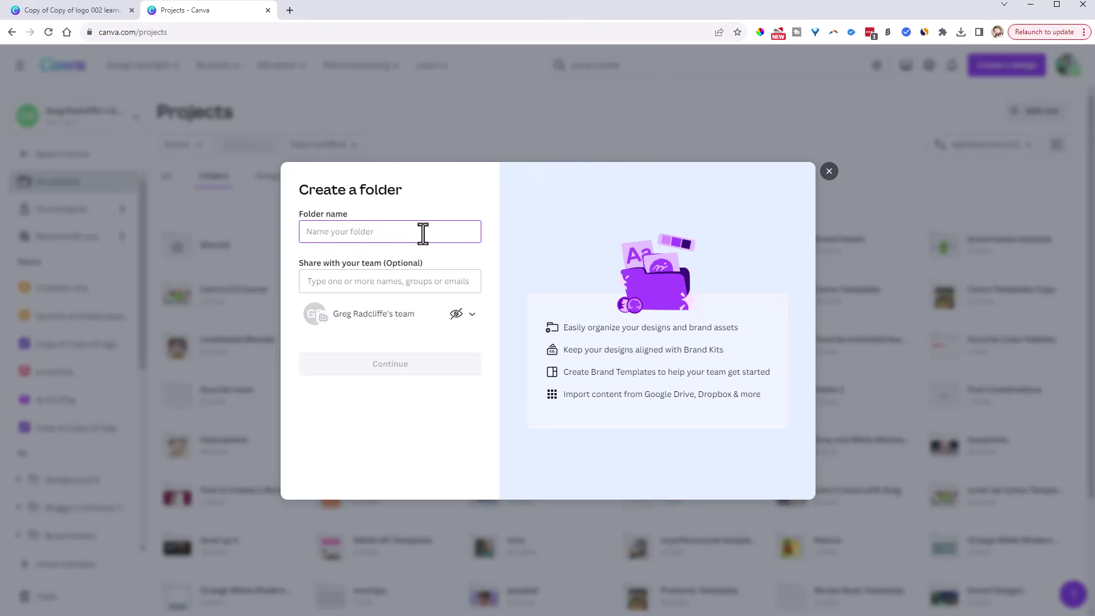
pyautogui.write('Social Media')
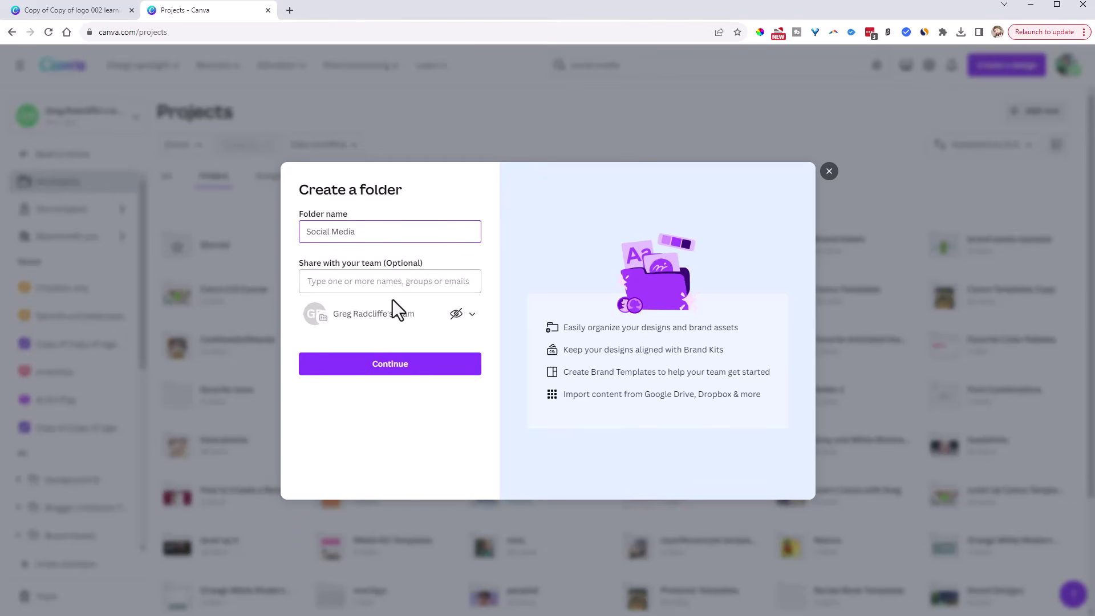
pyautogui.click(398, 366)
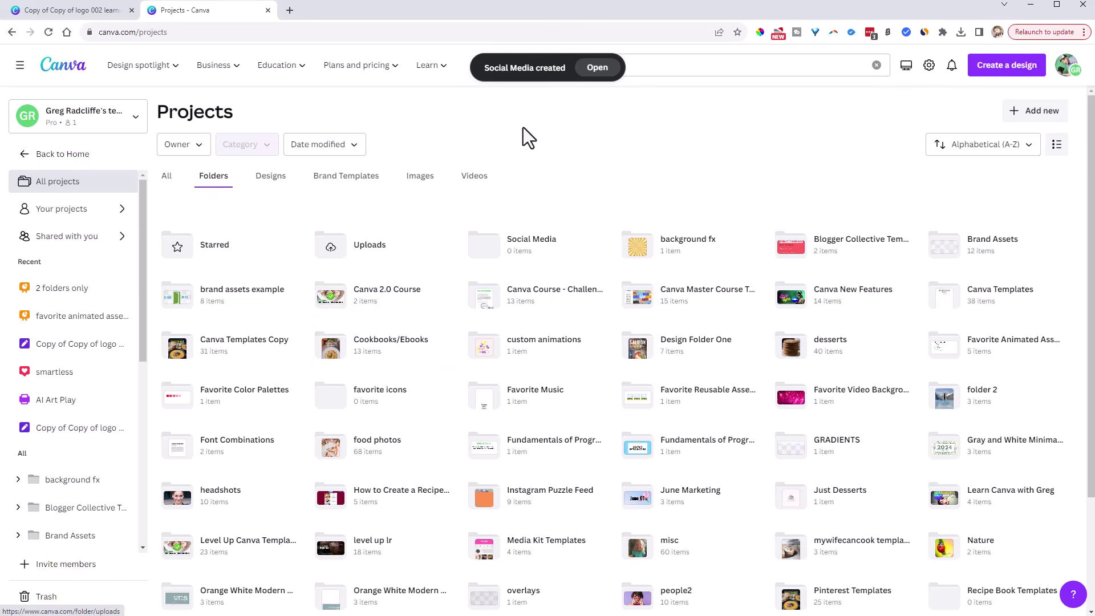
# Open the Social Media folder and create a subfolder named "Facebook" in it.
pyautogui.click(599, 70)
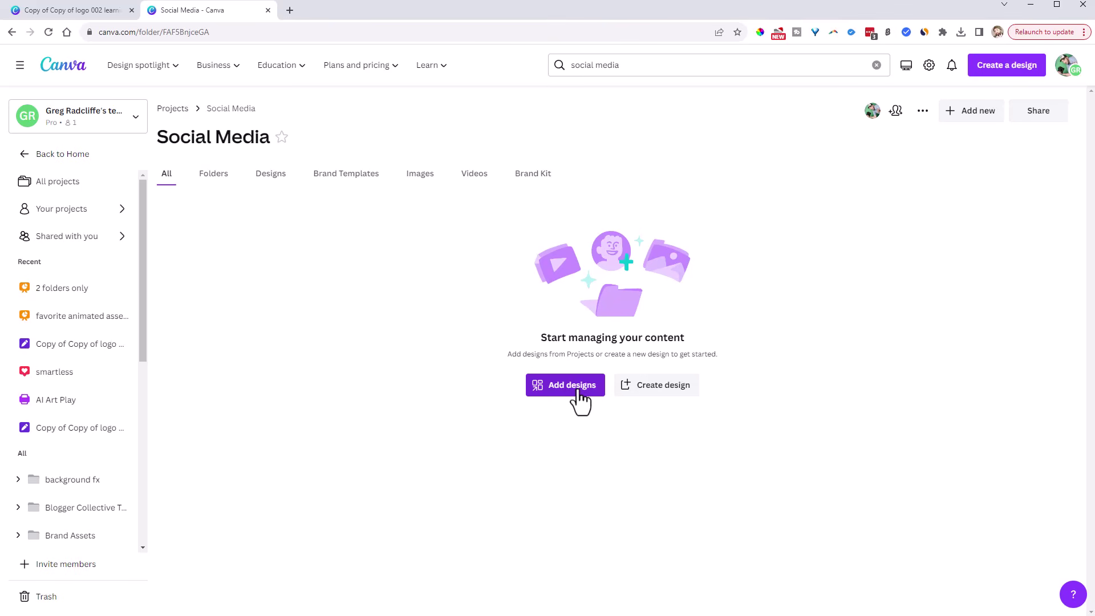
pyautogui.click(955, 114)
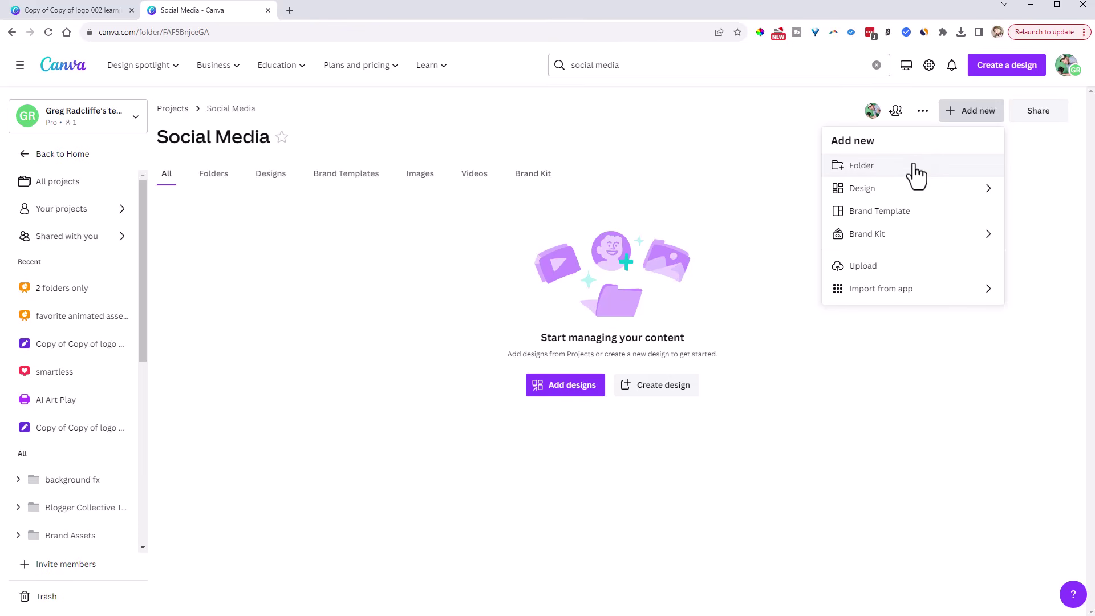
pyautogui.click(861, 165)
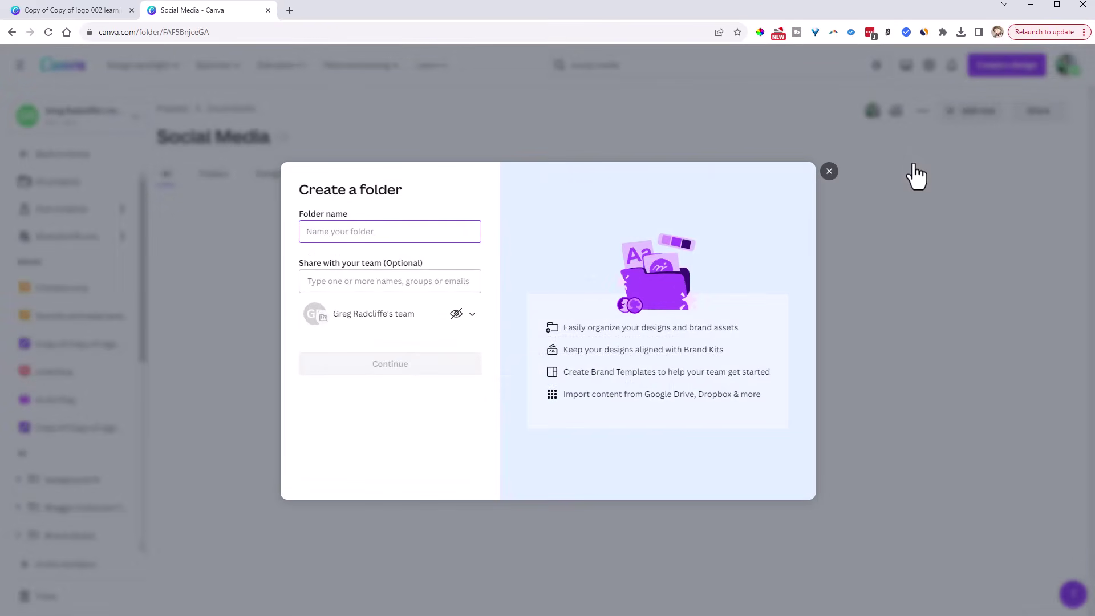
pyautogui.write('Face')
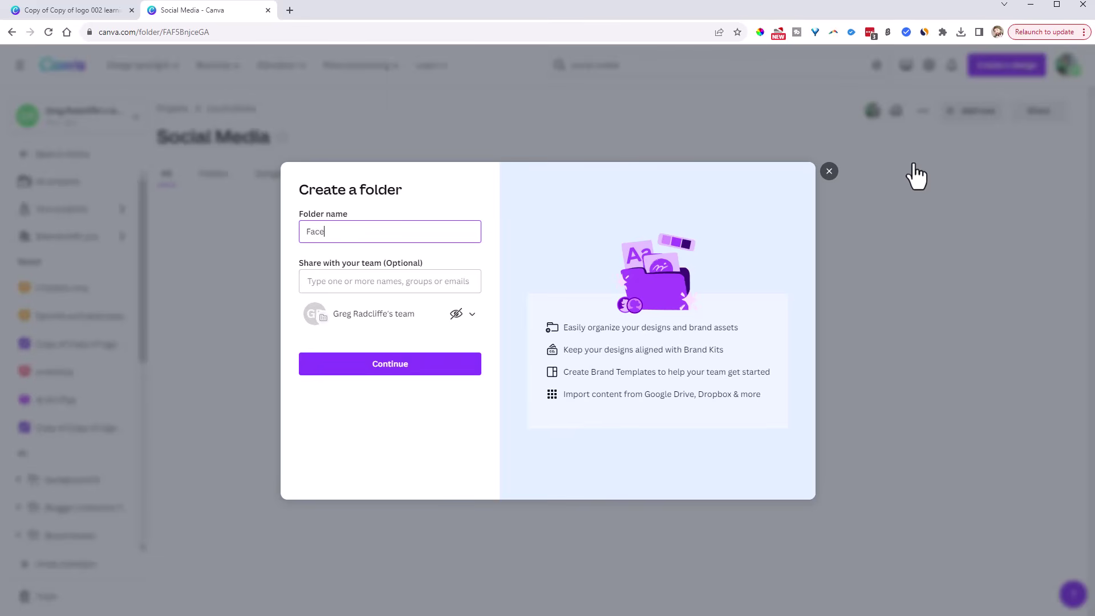
pyautogui.write('book')
pyautogui.click(379, 361)
# Add a second subfolder named "Instagram" inside the Social Media folder.
pyautogui.click(973, 113)
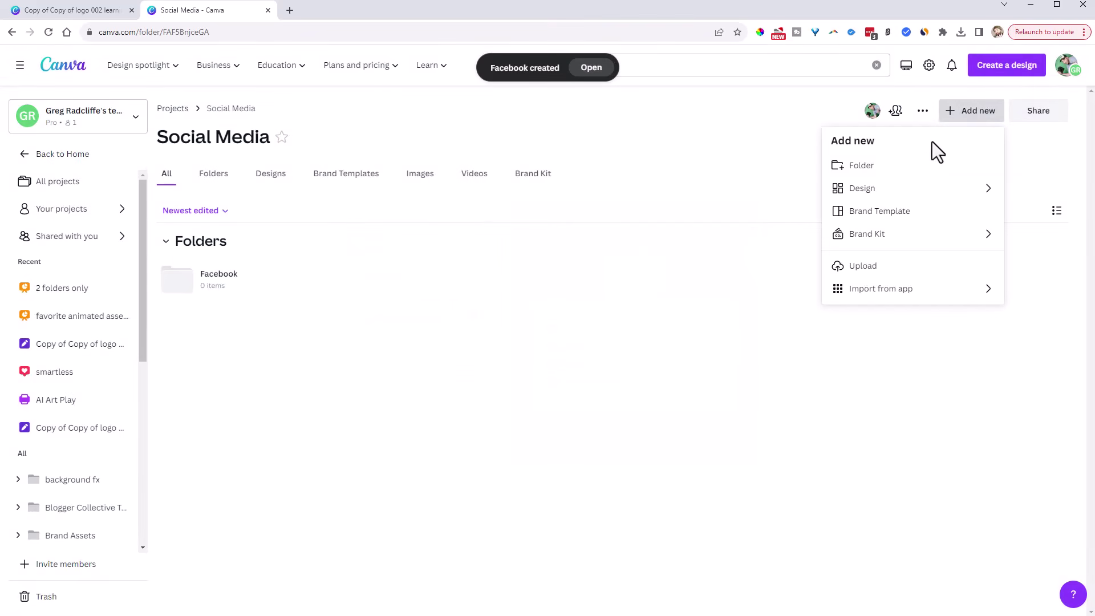
pyautogui.click(899, 166)
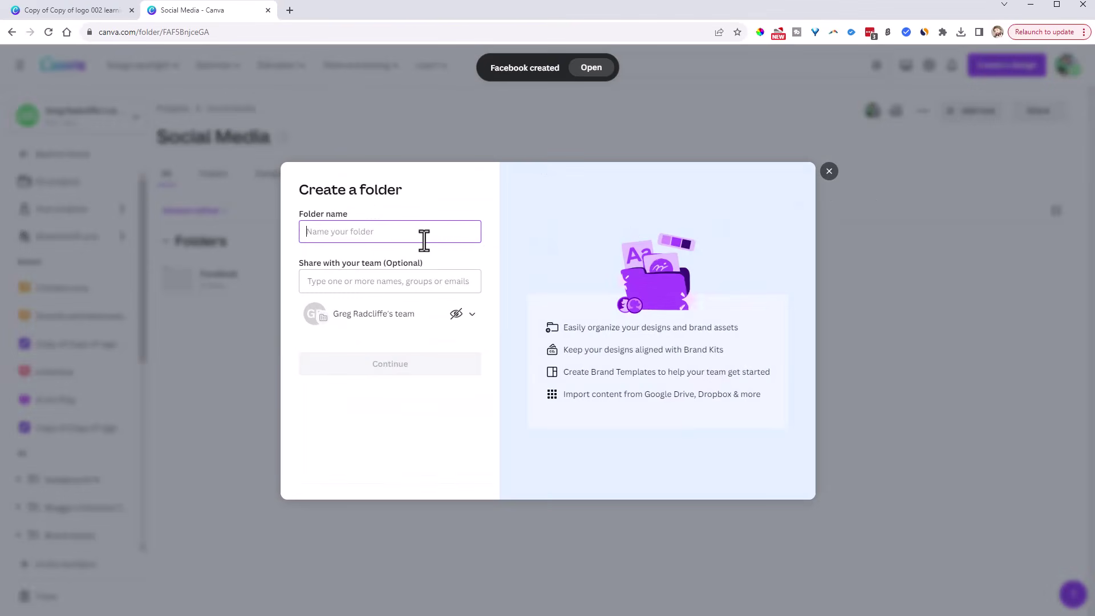
pyautogui.write('Instagram')
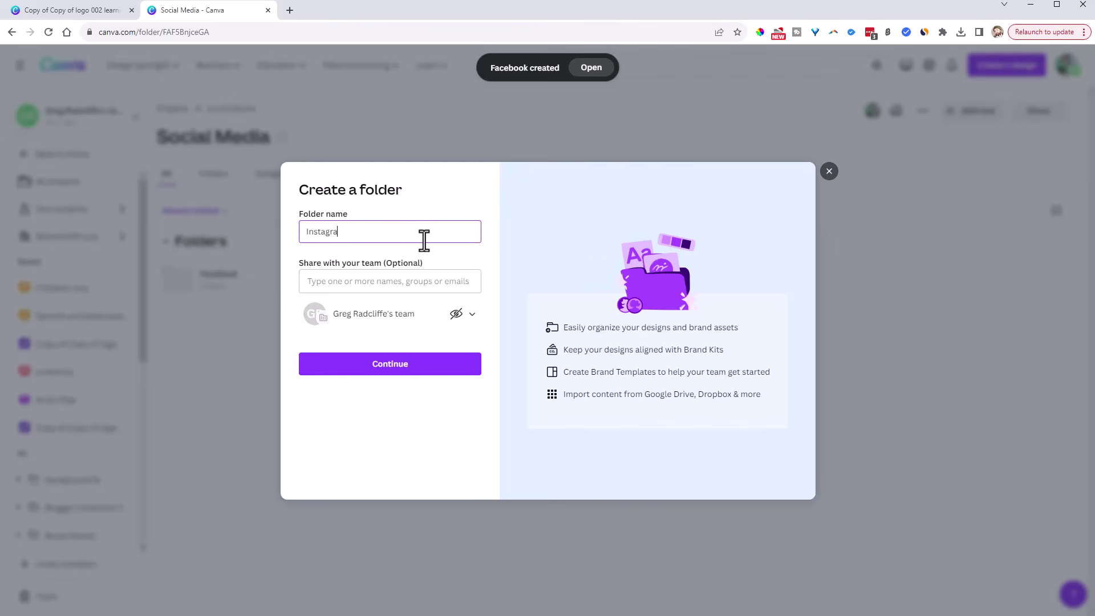
pyautogui.click(404, 371)
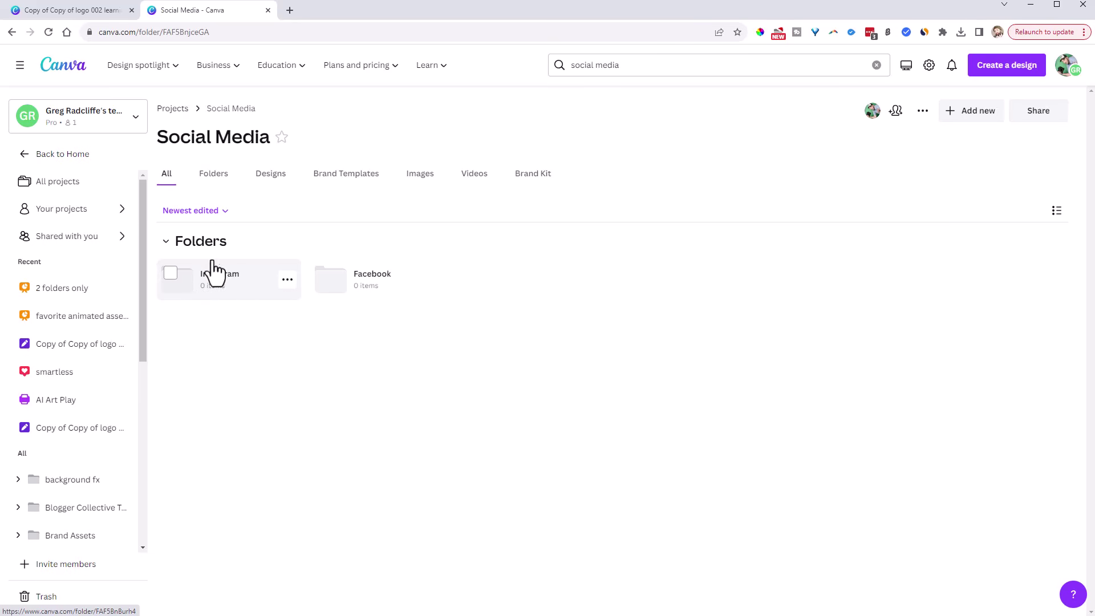
# Go back to Projects, view the contents of the Canva 2.0 Course folder, and return to Projects.
pyautogui.click(166, 114)
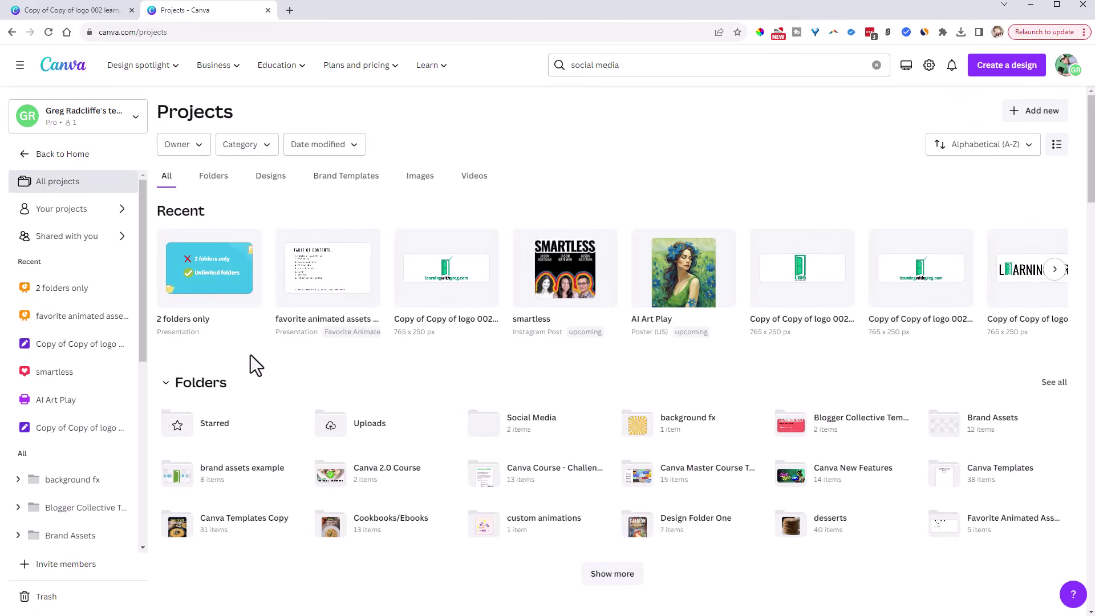
pyautogui.click(379, 479)
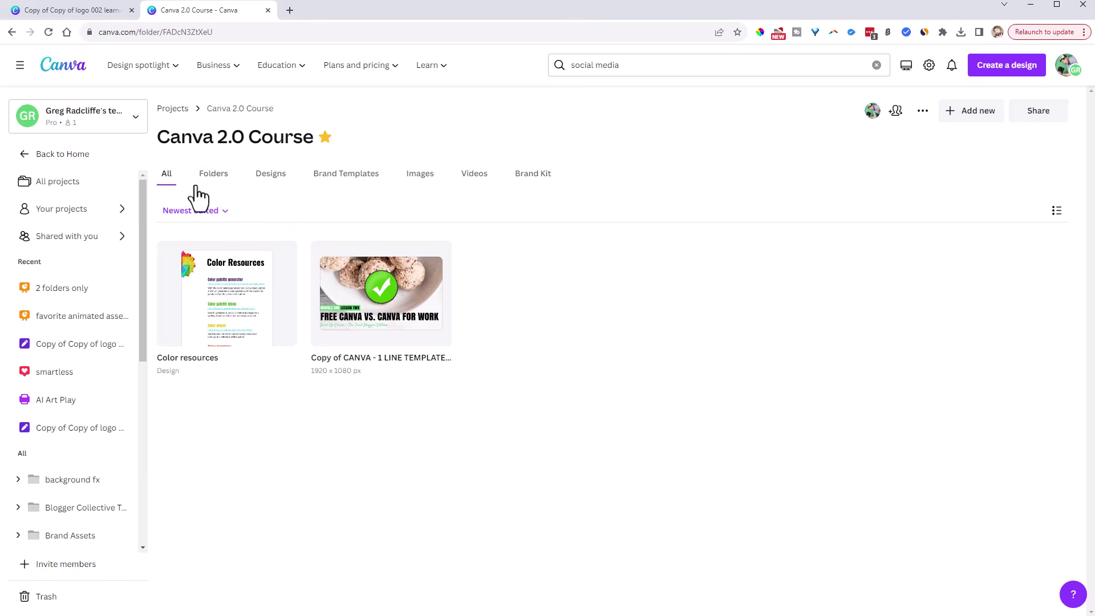
pyautogui.click(172, 111)
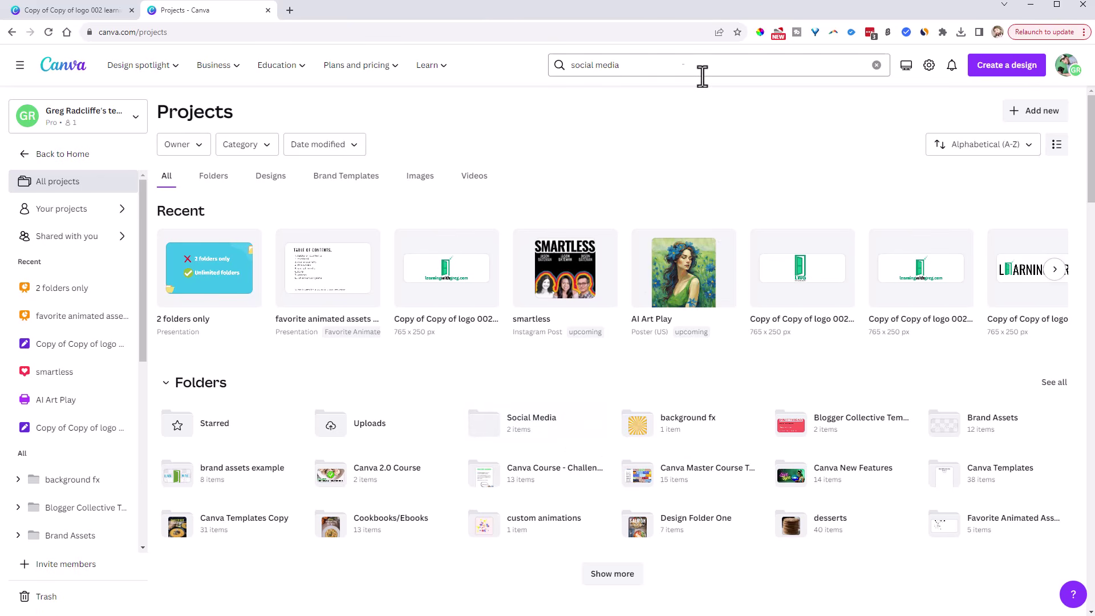
# Search the projects for "social media" and open the Social Media folder from the suggestions.
pyautogui.click(877, 65)
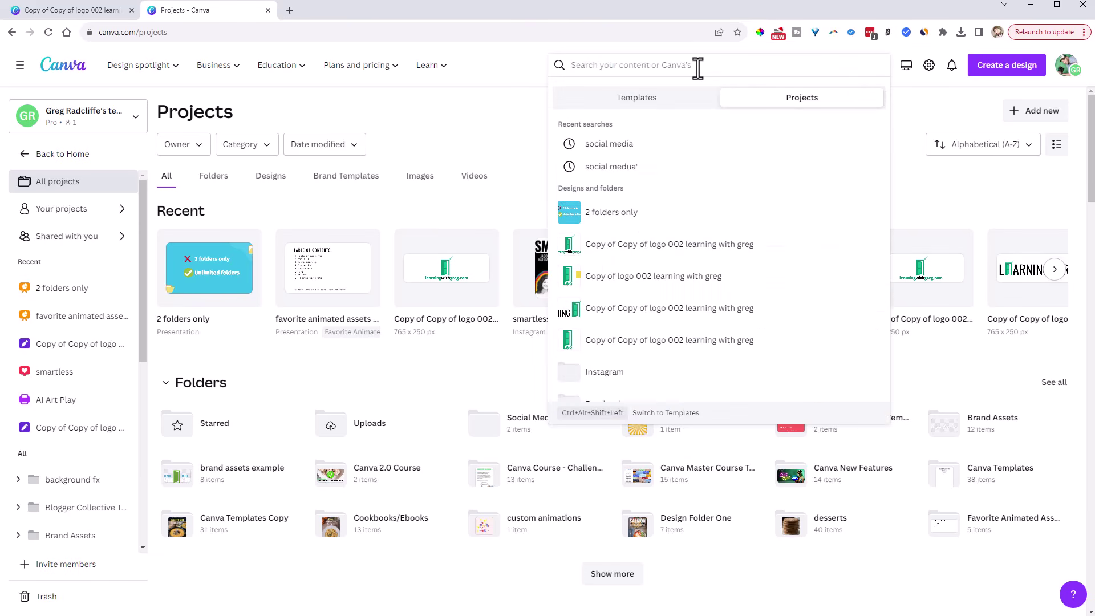
pyautogui.write('social')
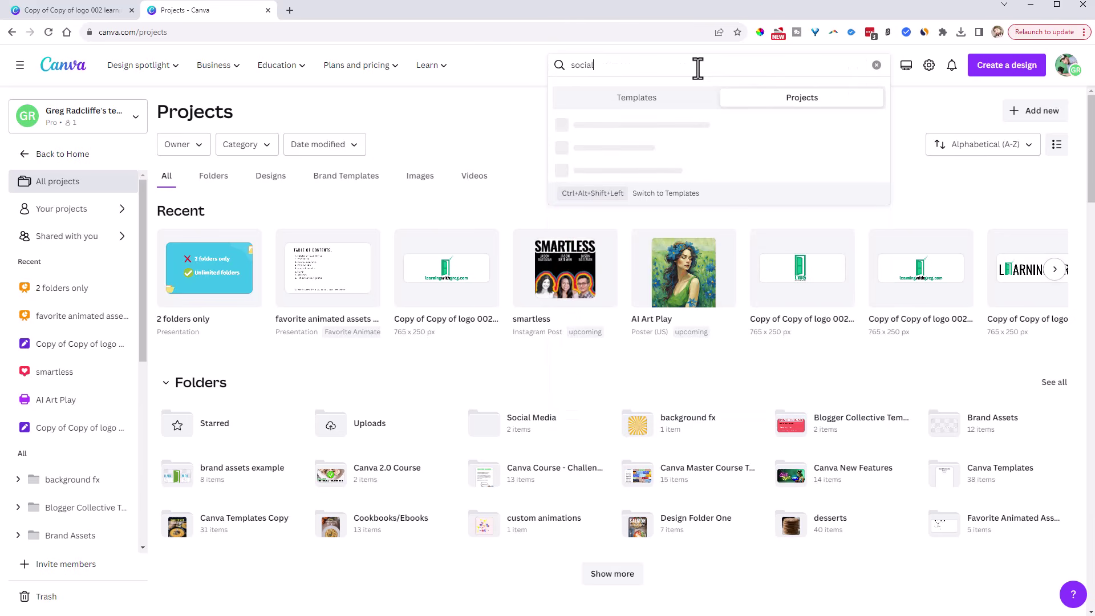
pyautogui.write(' media')
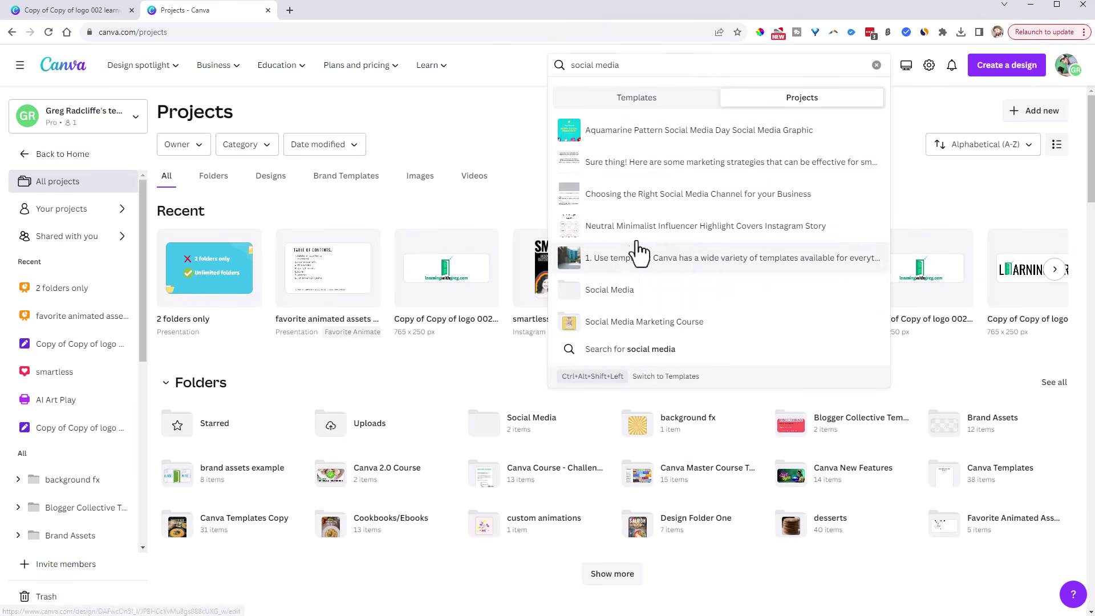
pyautogui.click(599, 291)
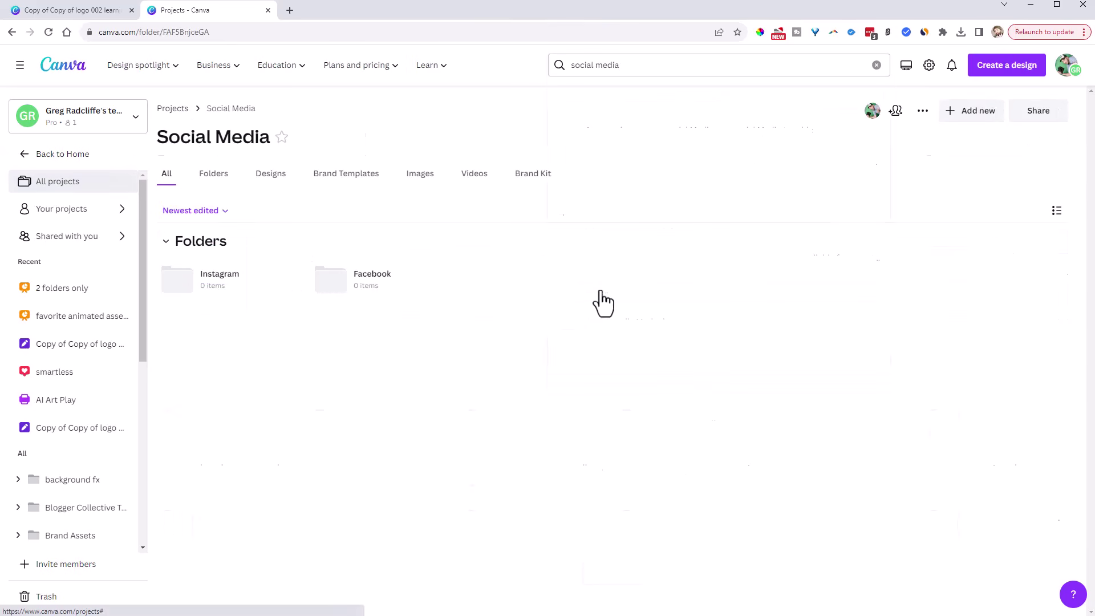
# View the Instagram subfolder and return to its parent Social Media folder.
pyautogui.click(227, 286)
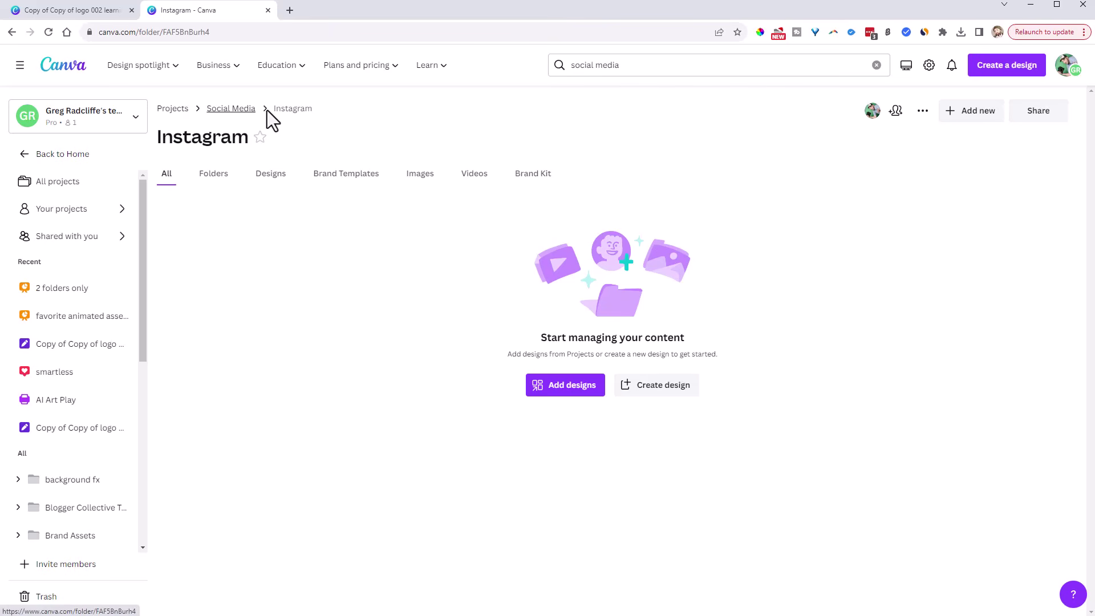
pyautogui.click(231, 109)
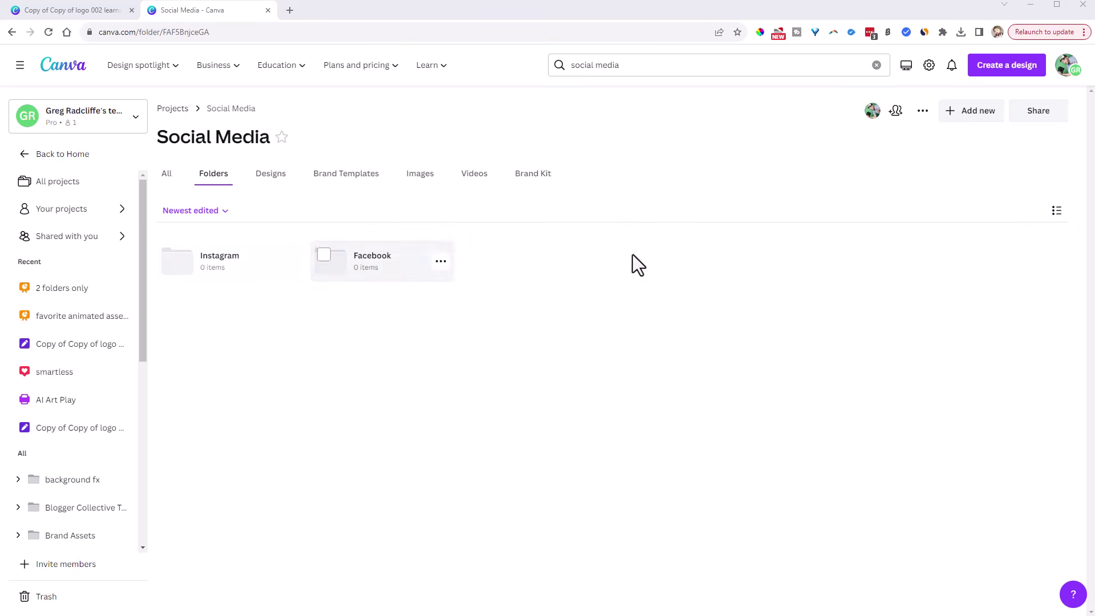
# View the Social Media subfolders as a list, restore the grid view, and return to Projects.
pyautogui.click(1056, 220)
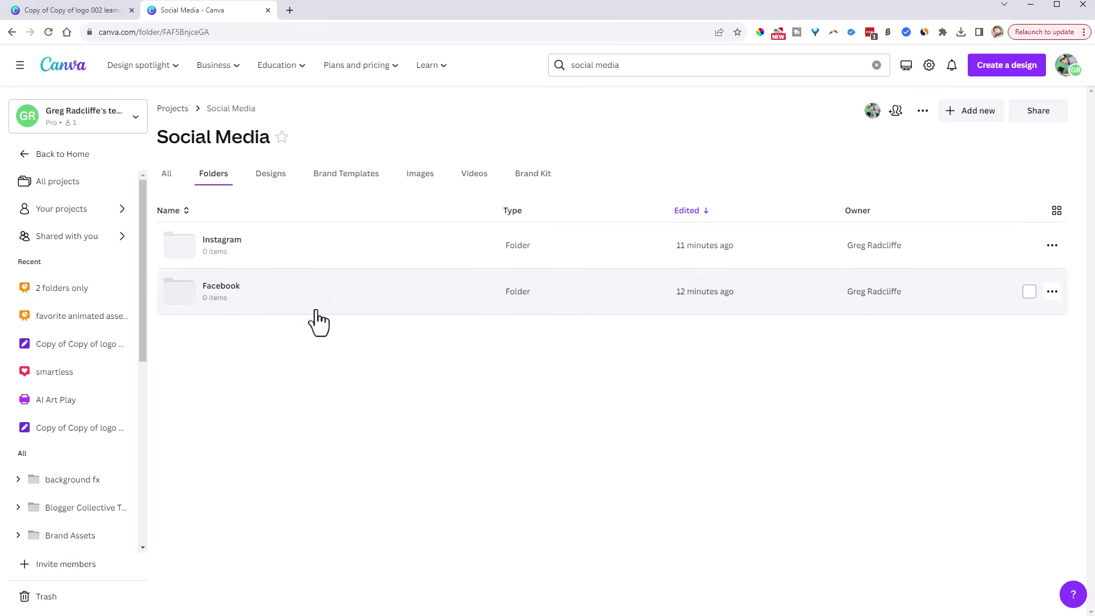
pyautogui.click(1056, 214)
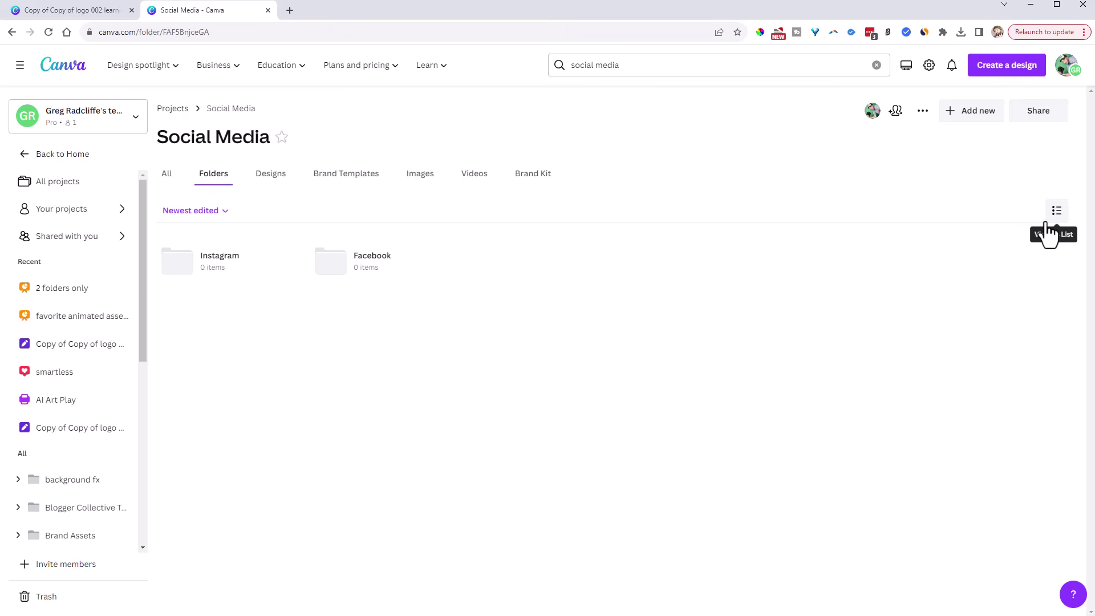
pyautogui.click(172, 110)
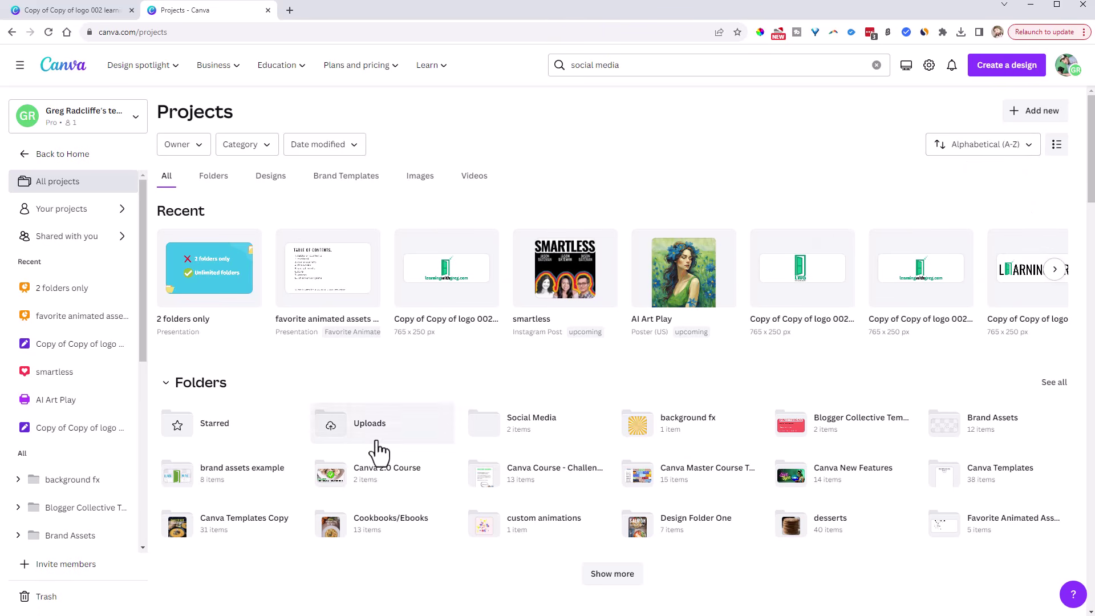
# Expand the Folders section in Projects and look through the additional folders.
pyautogui.click(615, 575)
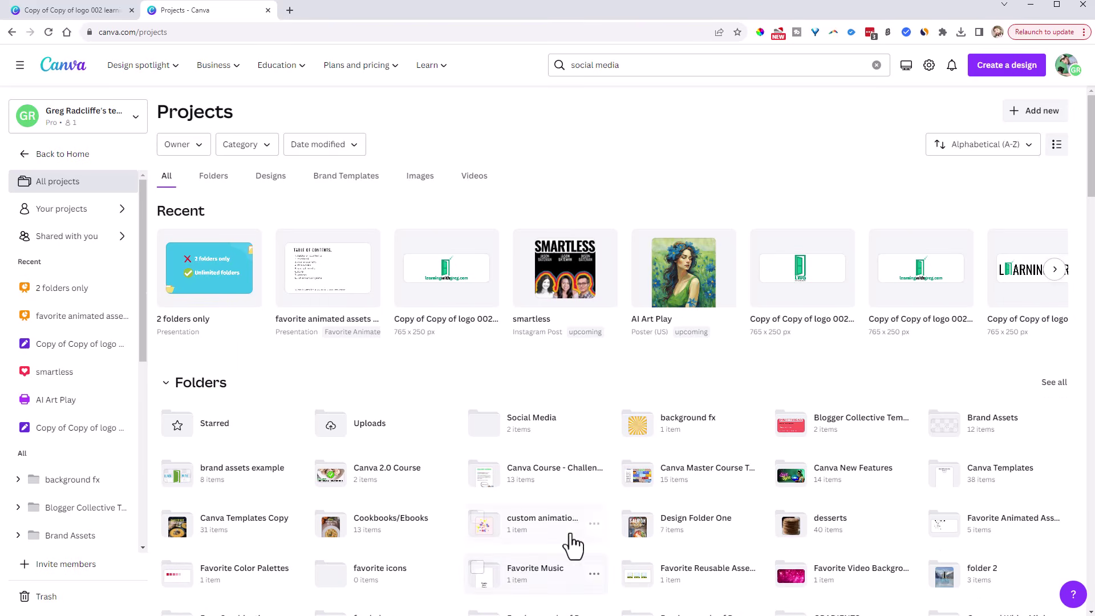
pyautogui.scroll(-2, 577, 544)
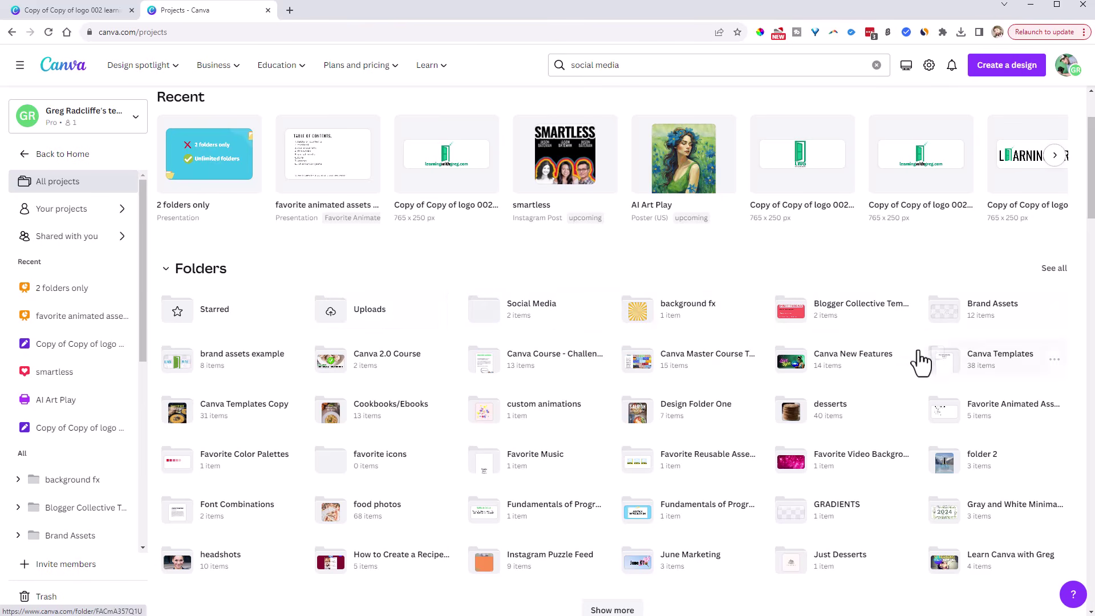
pyautogui.scroll(-2, 892, 384)
pyautogui.scroll(4, 783, 373)
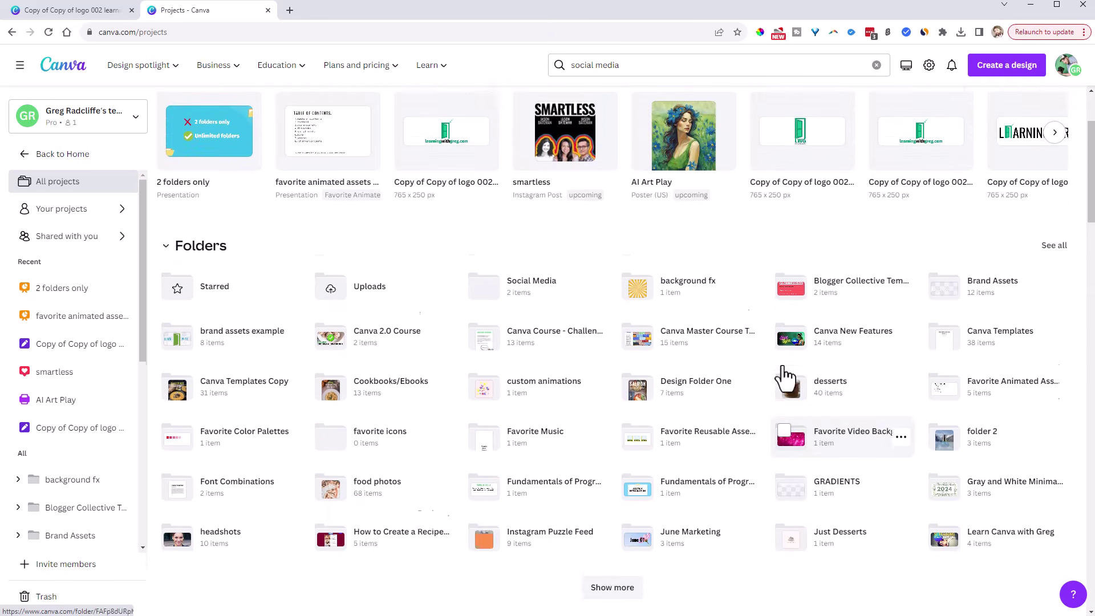
# Switch the projects to list view and look through the listed folders.
pyautogui.click(1057, 146)
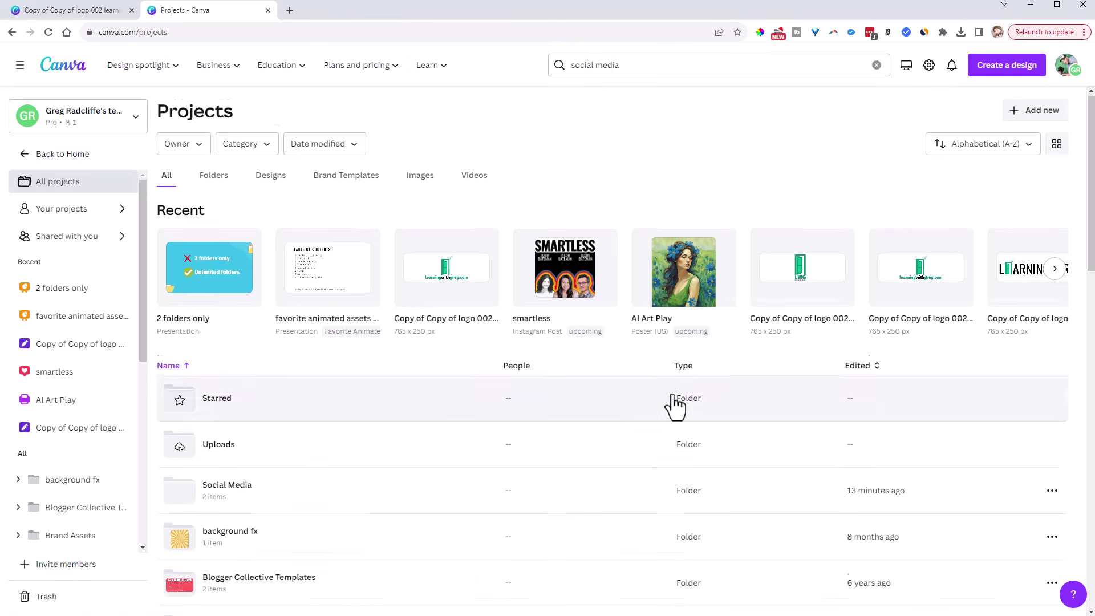
pyautogui.scroll(-8, 611, 396)
pyautogui.scroll(-7, 475, 315)
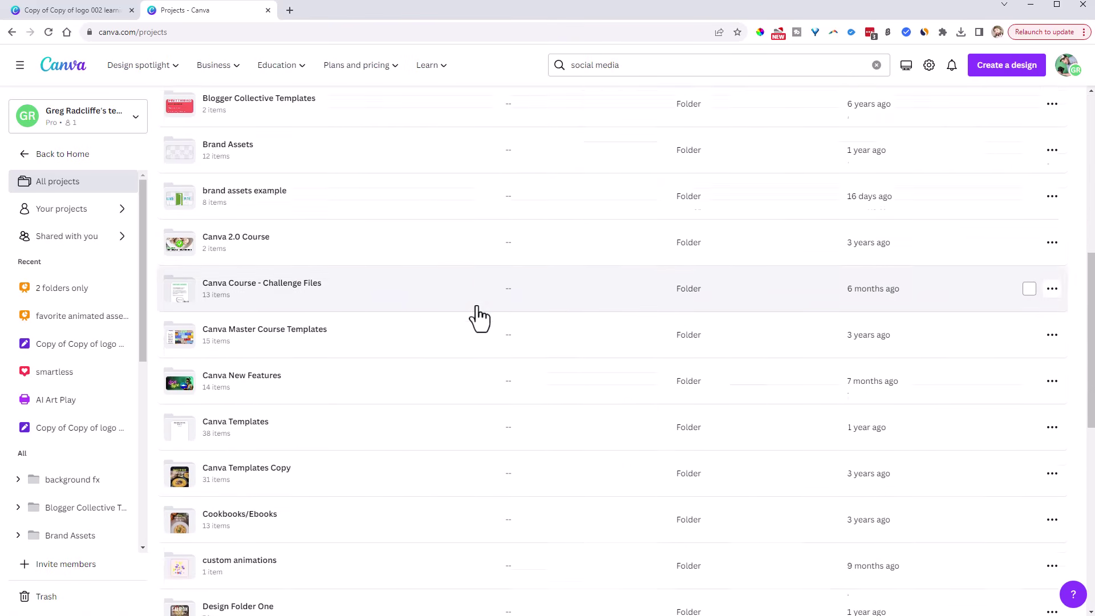
pyautogui.scroll(-3, 418, 317)
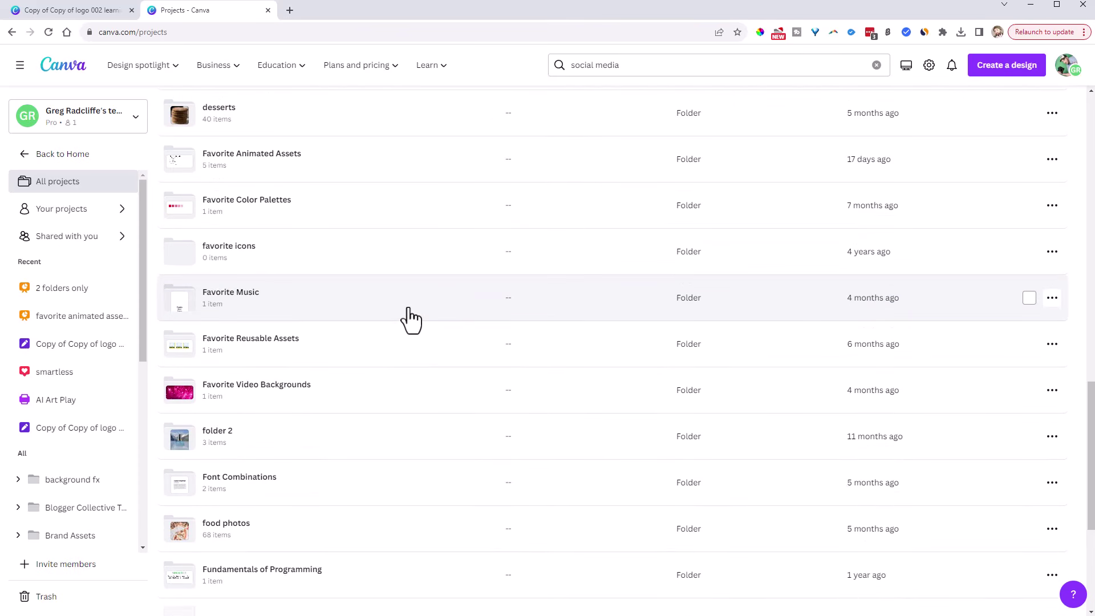
pyautogui.scroll(18, 746, 367)
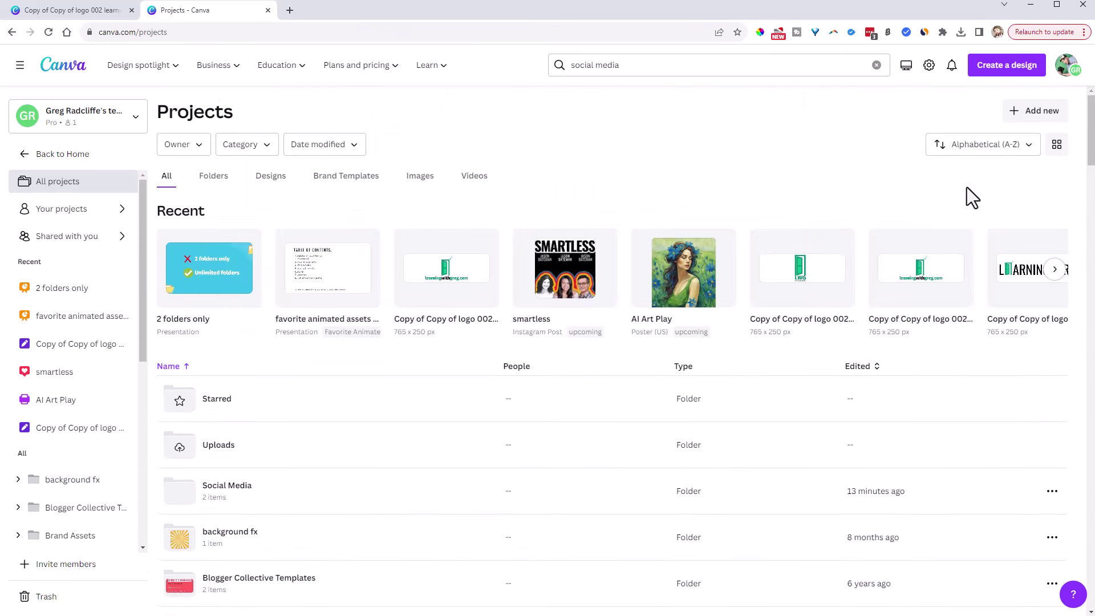
# Sort the projects by Newest edited and check the order of the listed folders.
pyautogui.click(991, 153)
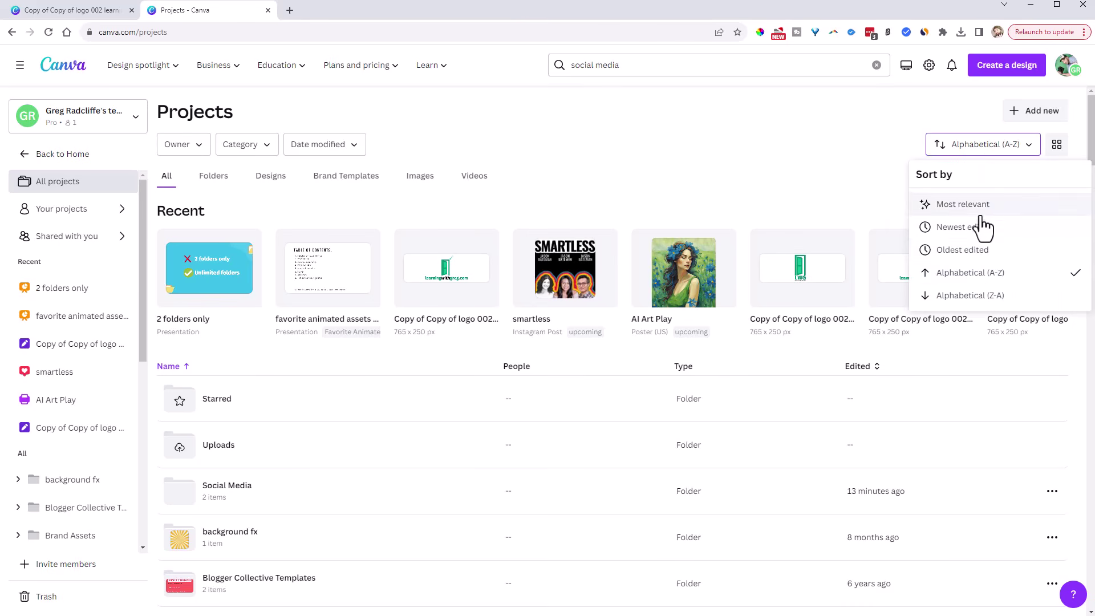
pyautogui.click(825, 188)
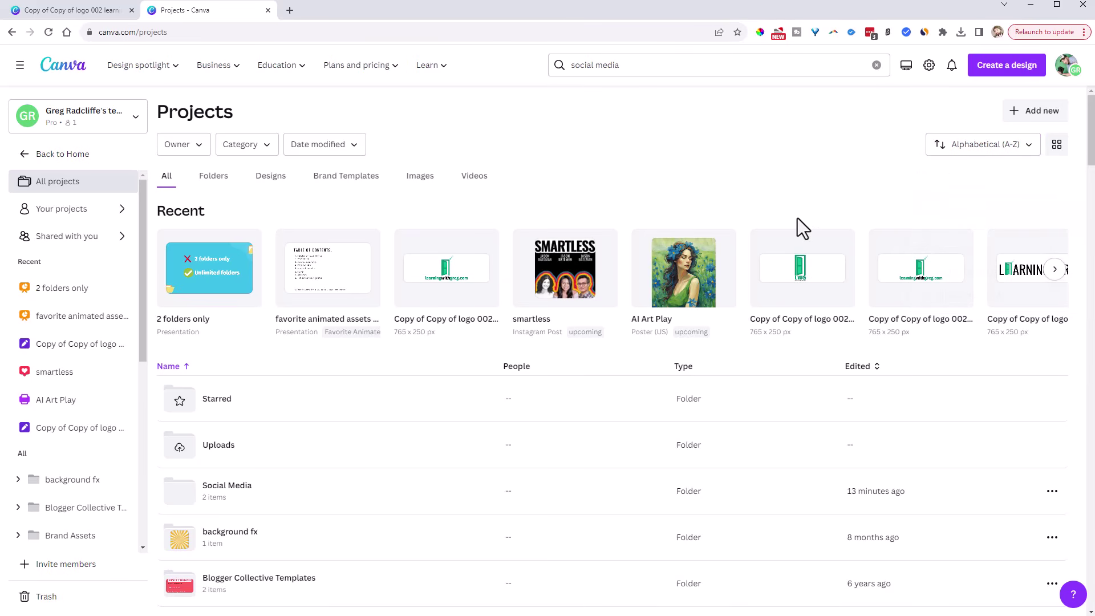
pyautogui.click(1031, 145)
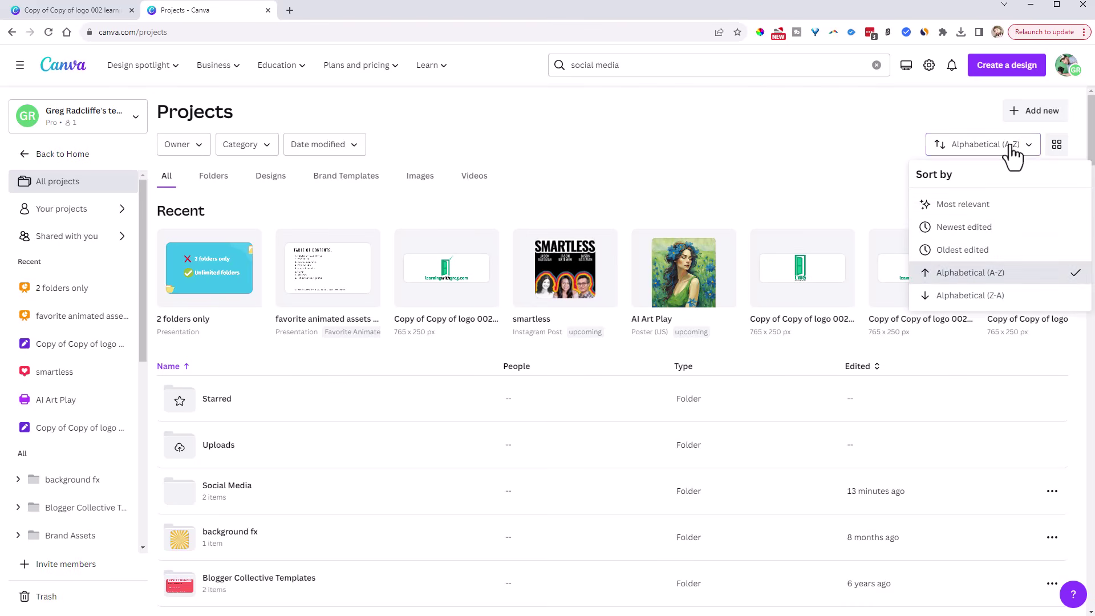
pyautogui.click(982, 228)
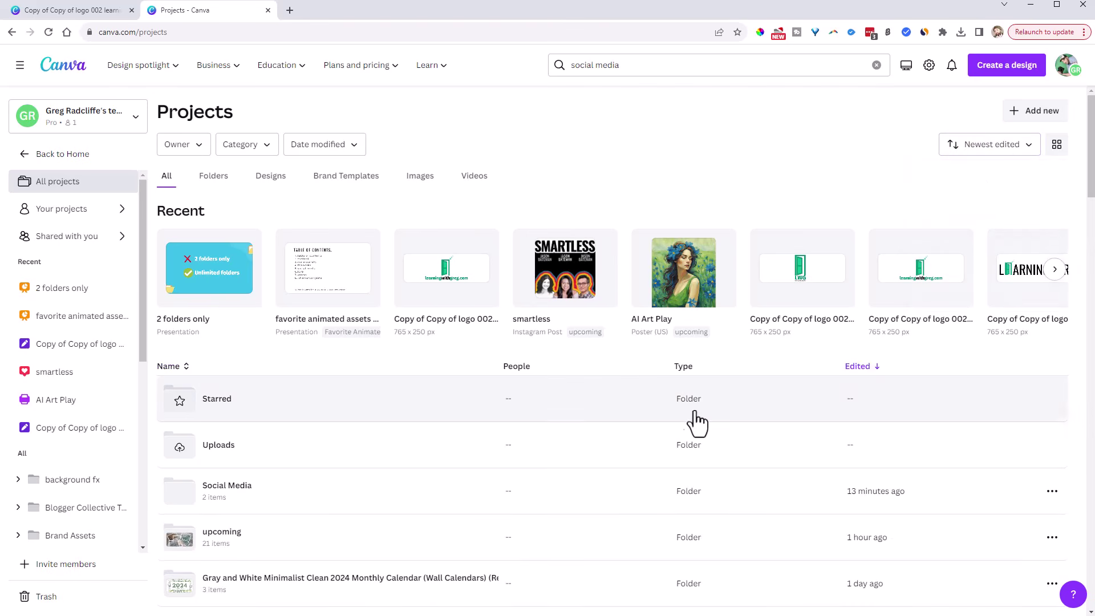
pyautogui.scroll(-2, 228, 379)
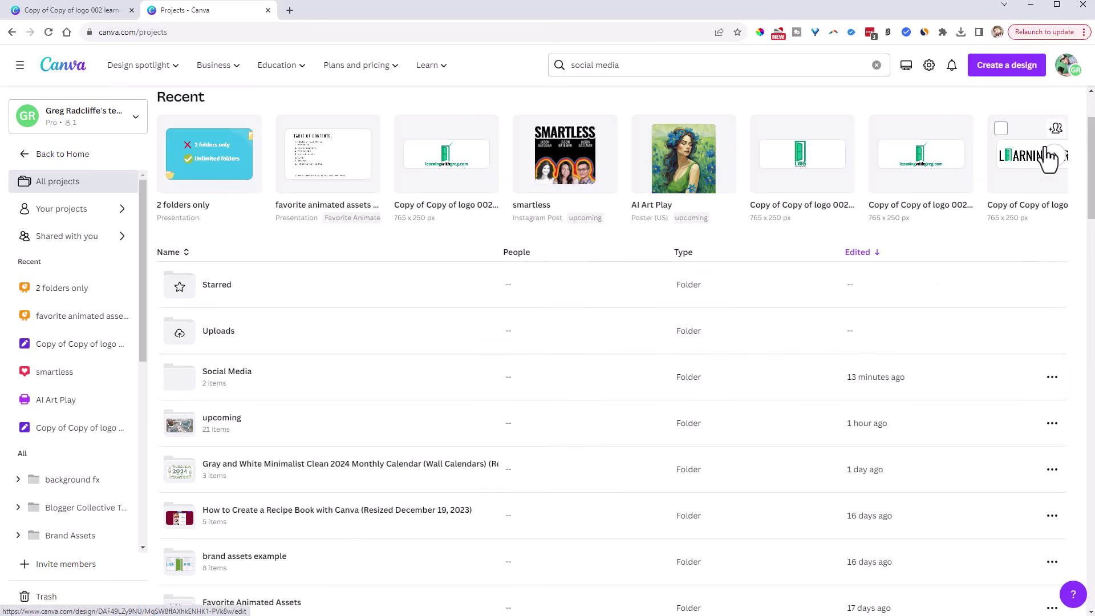
pyautogui.scroll(2, 1050, 155)
# Sort the projects by Alphabetical (A-Z) and switch them back to grid view.
pyautogui.click(1027, 147)
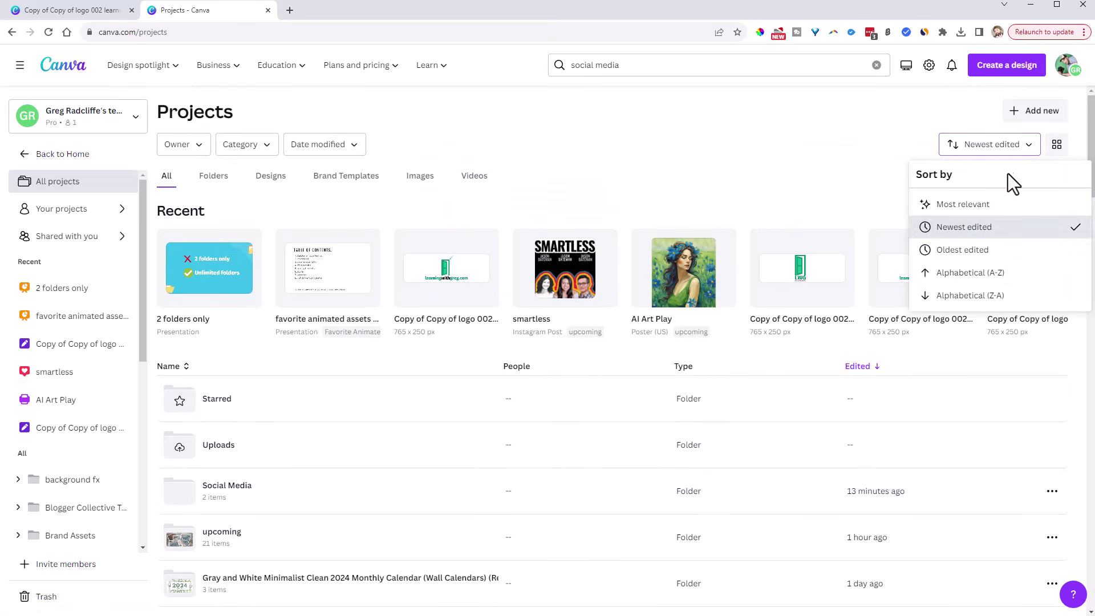
pyautogui.click(970, 272)
pyautogui.click(1058, 148)
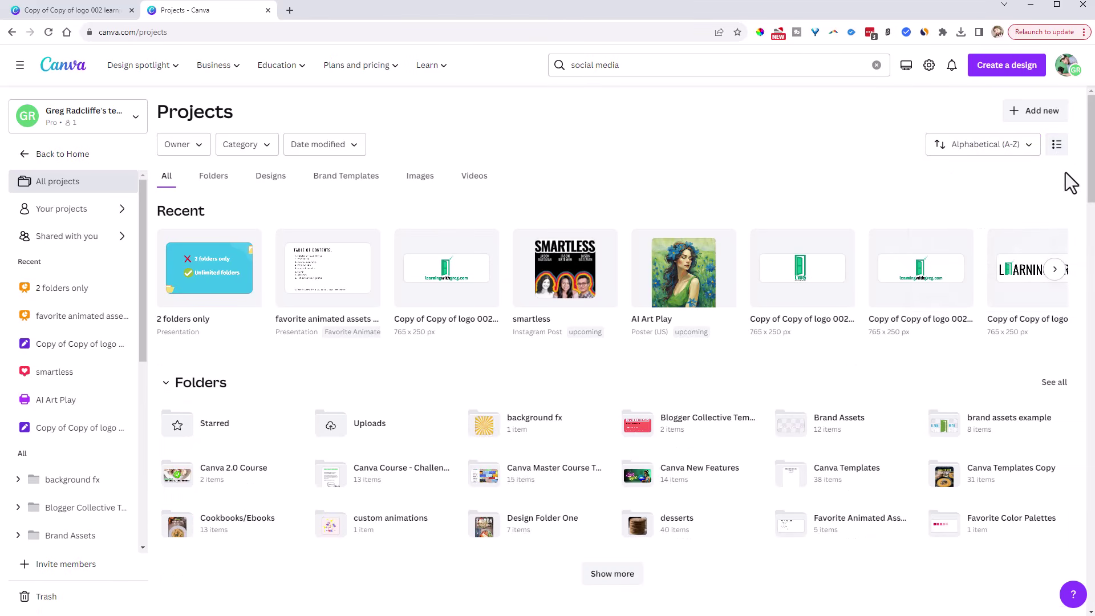
# Expand the Folders section repeatedly until all of its folders are shown.
pyautogui.scroll(-2, 981, 199)
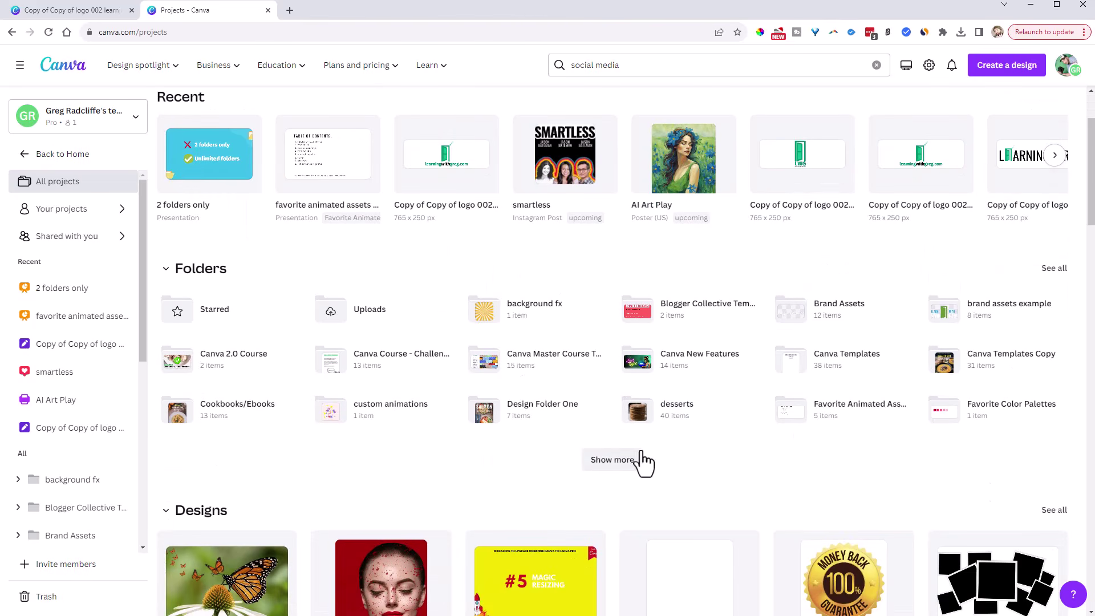
pyautogui.click(625, 466)
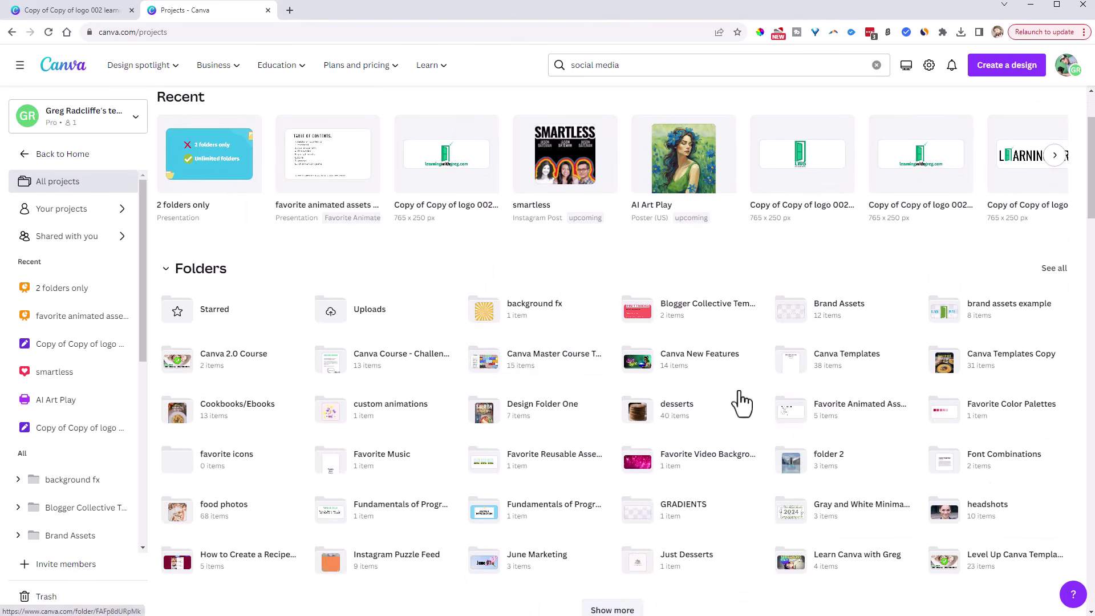
pyautogui.scroll(-1, 768, 397)
pyautogui.scroll(-2, 768, 396)
pyautogui.click(622, 503)
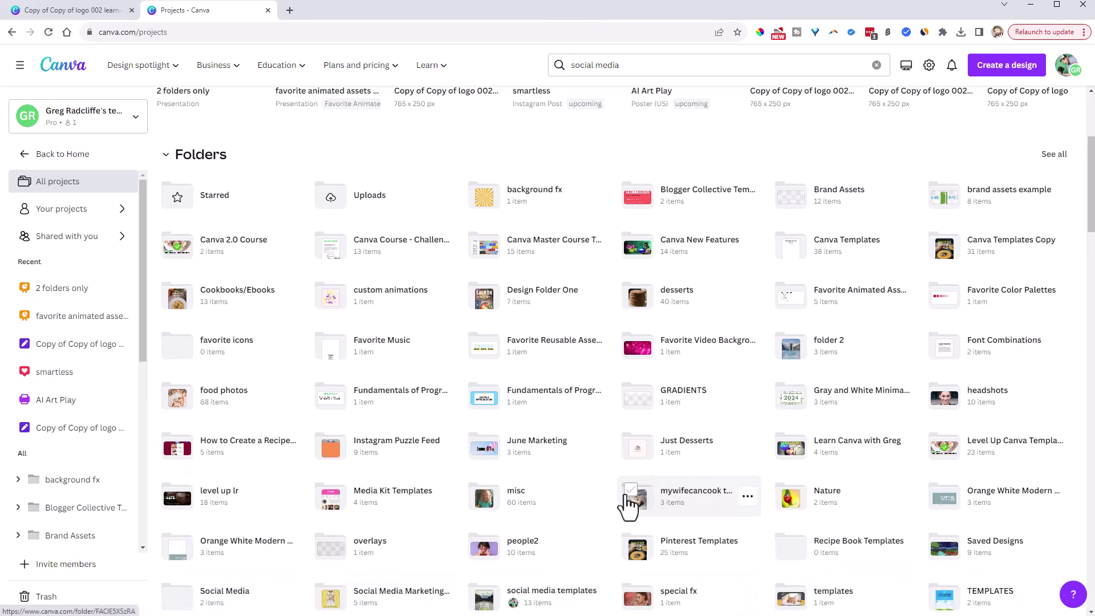
pyautogui.scroll(-1, 643, 442)
pyautogui.scroll(-1, 641, 430)
pyautogui.click(627, 535)
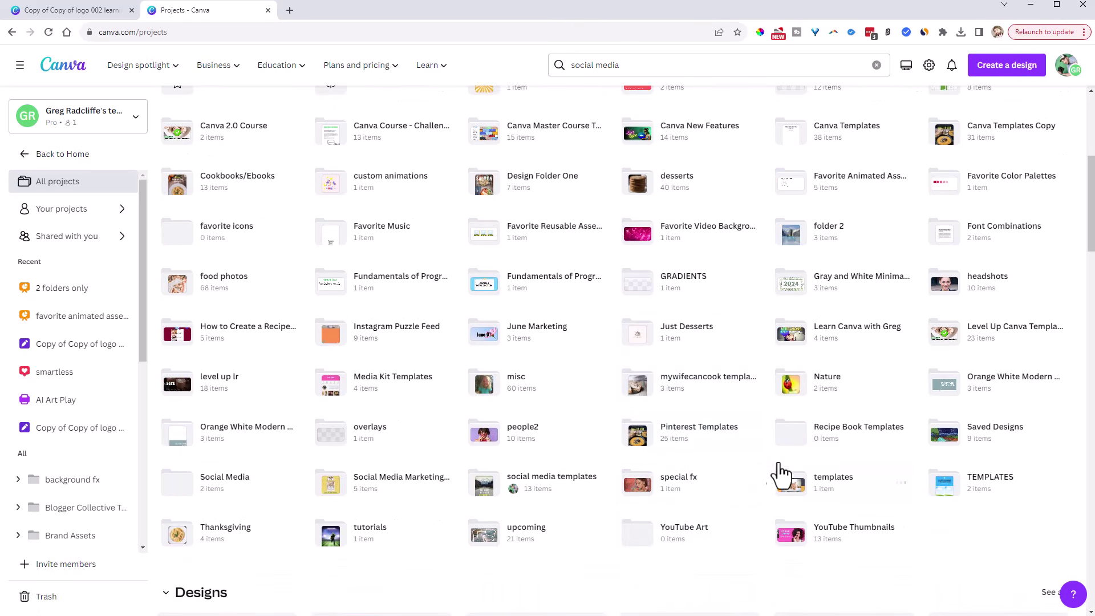
# View the available actions for the Canva New Features folder and close them without choosing one.
pyautogui.scroll(2, 796, 282)
pyautogui.scroll(2, 764, 296)
pyautogui.scroll(-2, 736, 318)
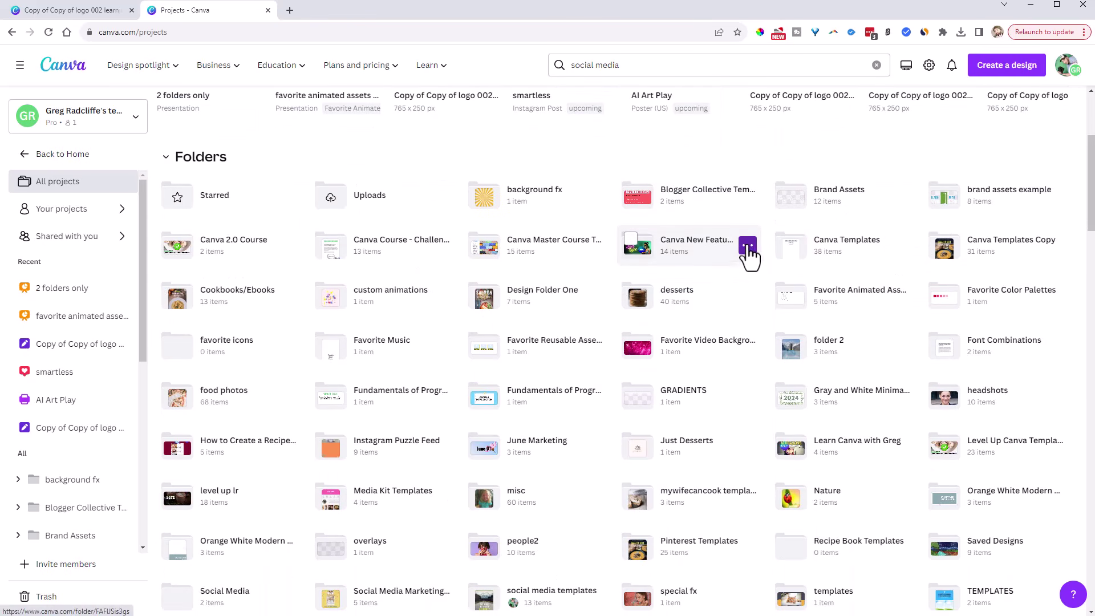
pyautogui.click(747, 246)
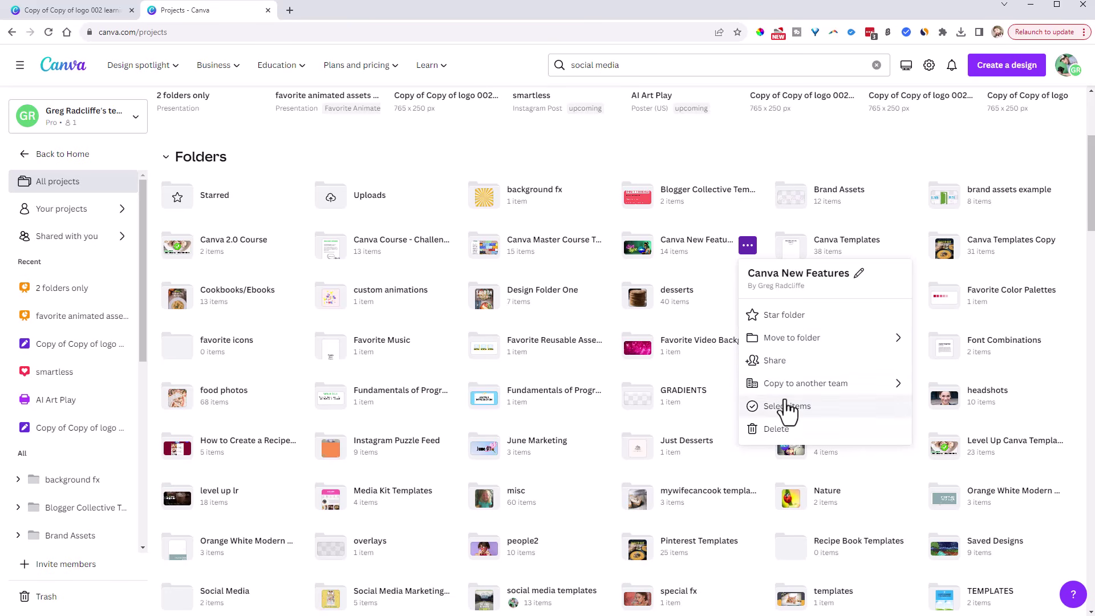
pyautogui.click(689, 153)
# Select the Pinterest Templates and social media templates folders and move both into the Social Media folder.
pyautogui.scroll(-3, 716, 280)
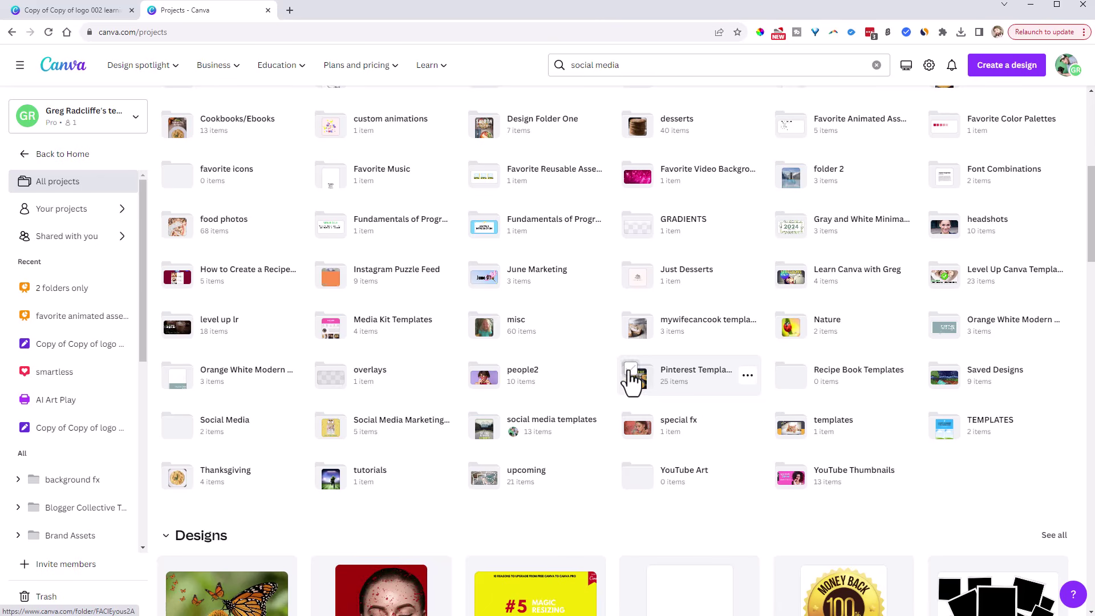
pyautogui.click(630, 369)
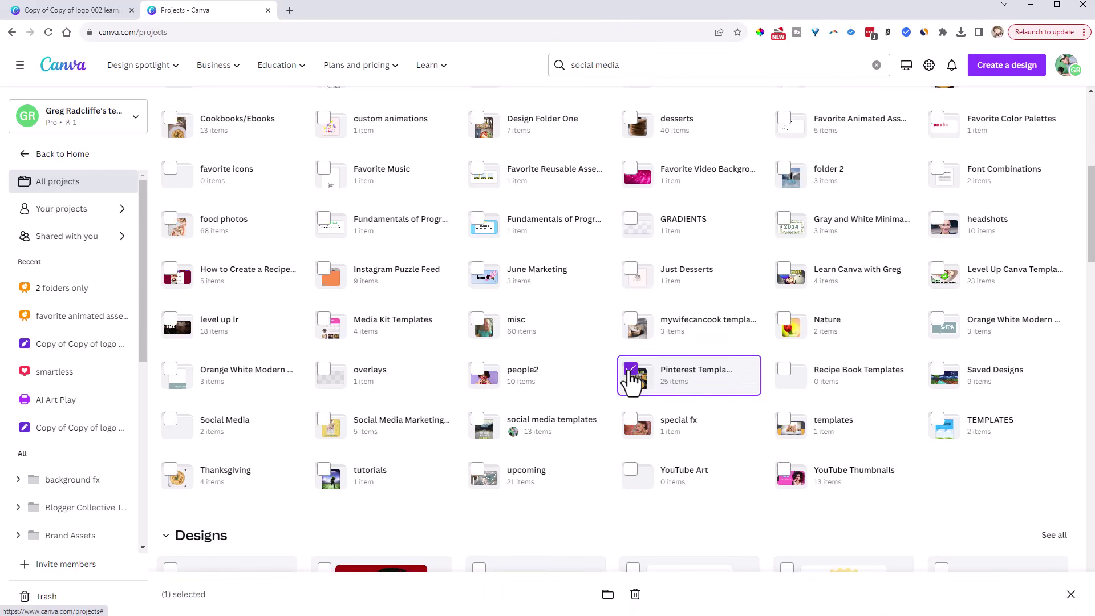
pyautogui.click(478, 423)
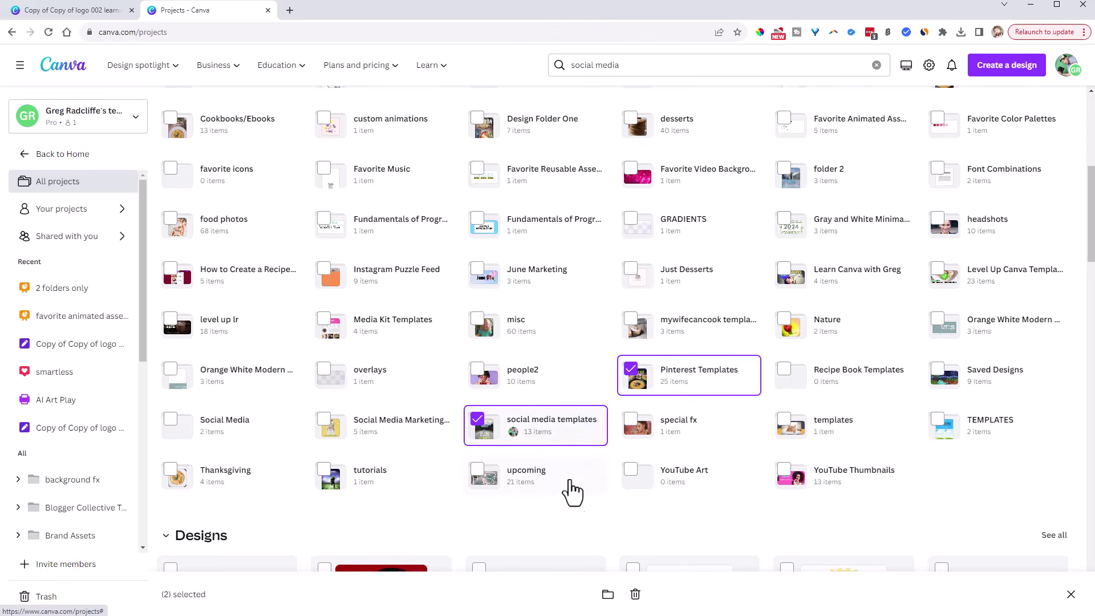
pyautogui.click(609, 595)
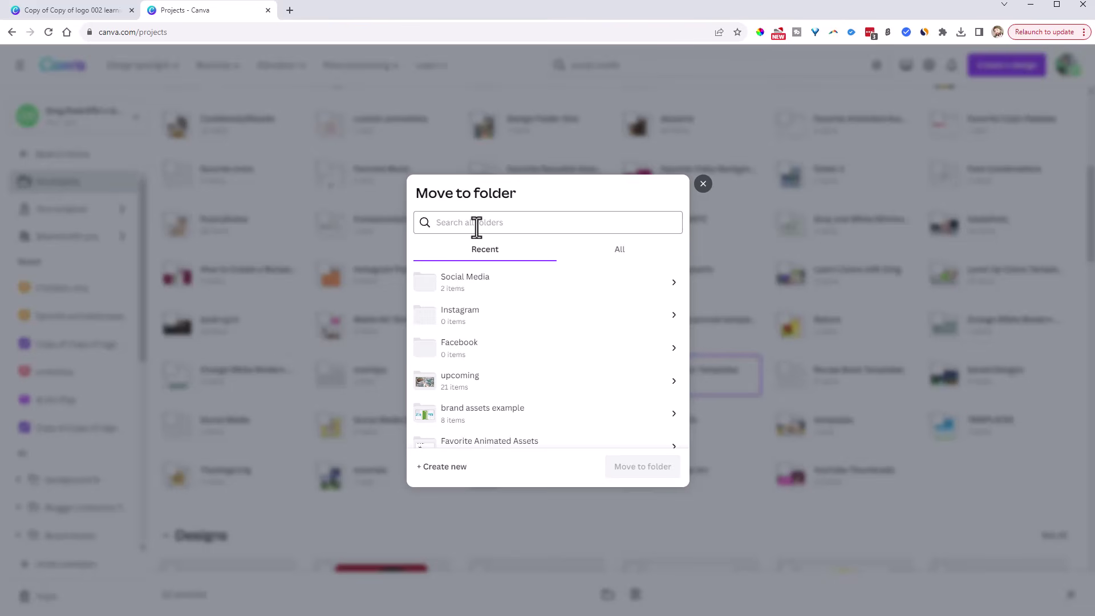
pyautogui.click(469, 297)
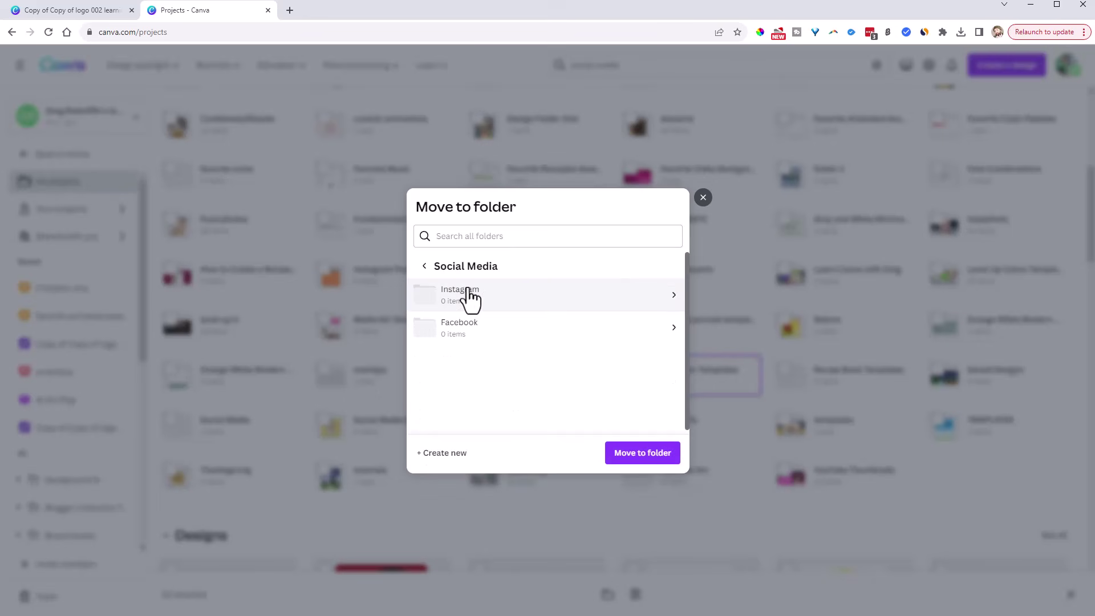
pyautogui.click(641, 457)
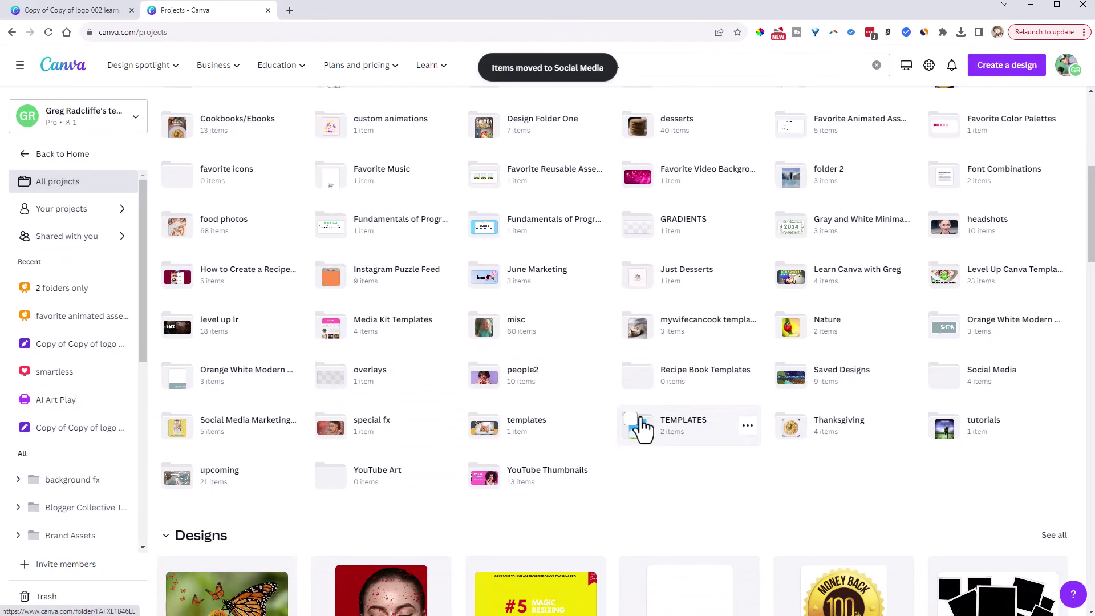
# Filter the projects to folders only, sort them by Newest edited, and open the Social Media folder.
pyautogui.scroll(5, 641, 428)
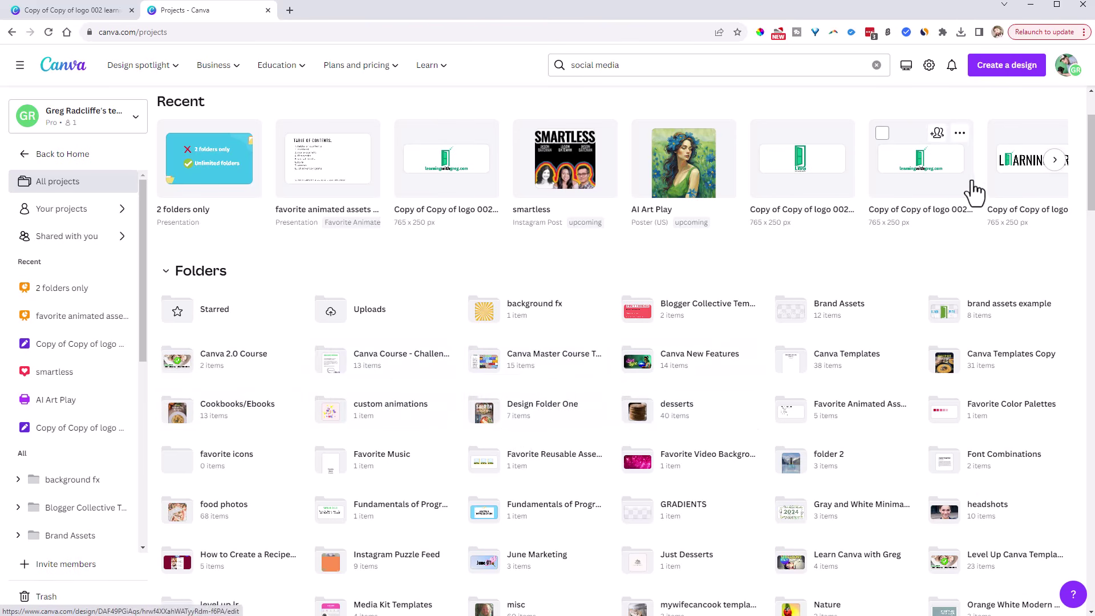
pyautogui.scroll(2, 590, 165)
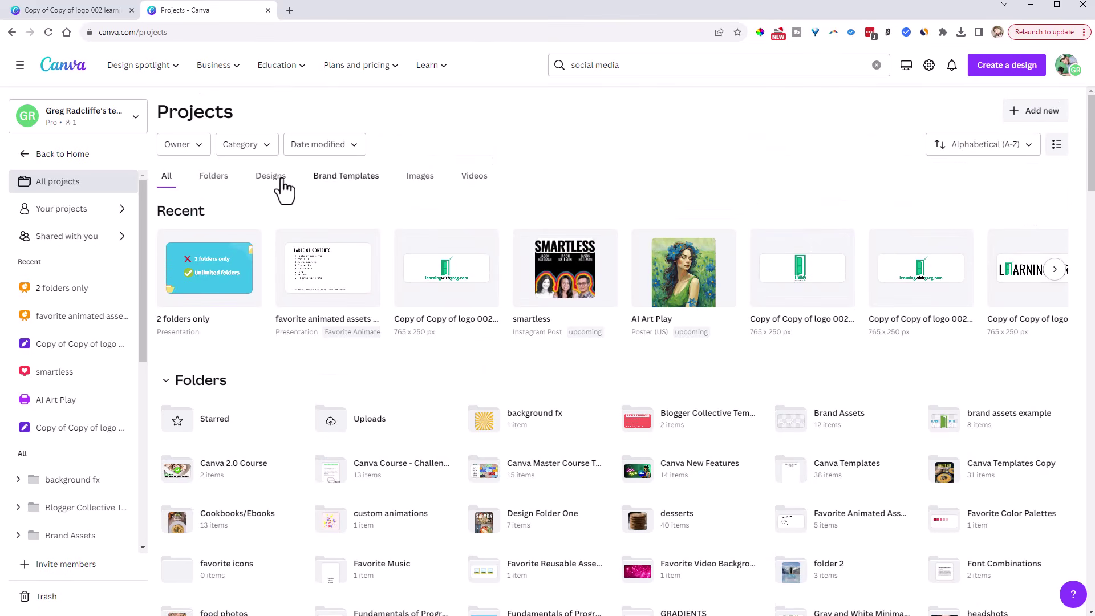
pyautogui.click(218, 181)
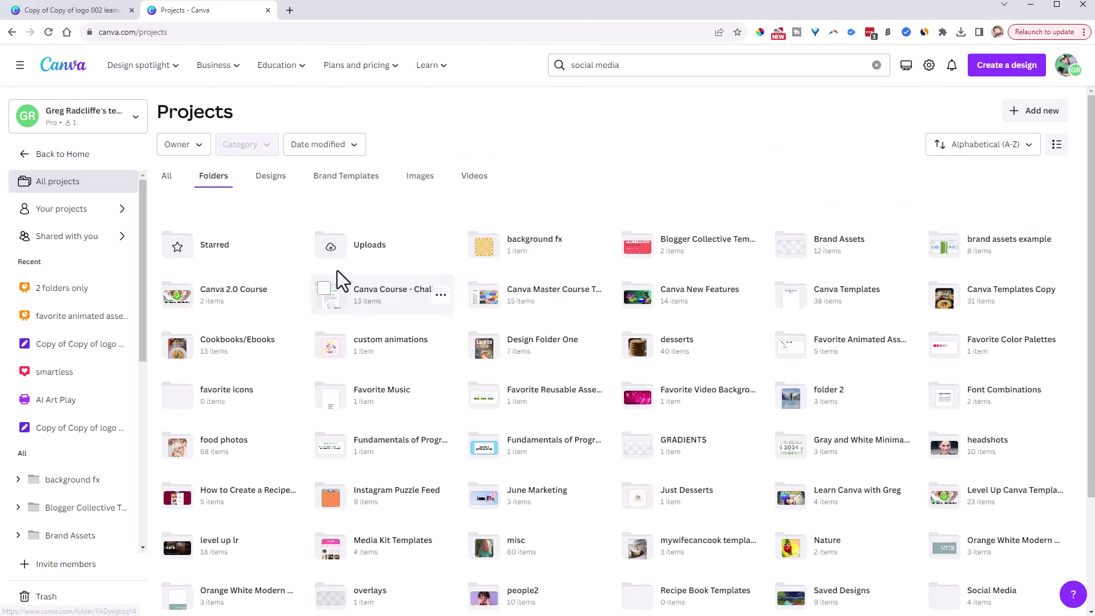
pyautogui.click(1021, 153)
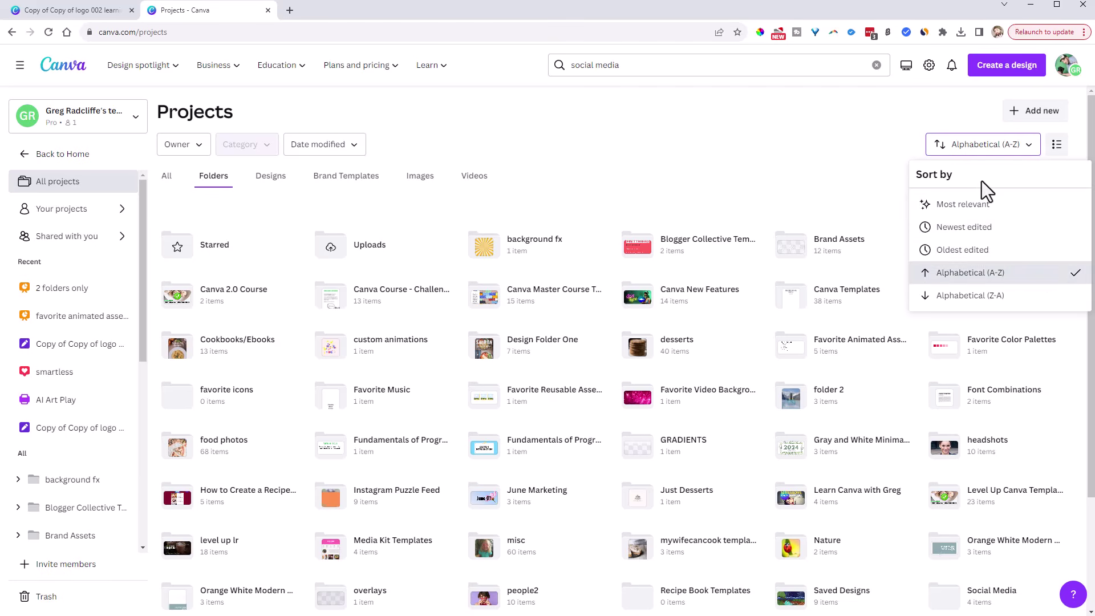
pyautogui.click(979, 227)
pyautogui.click(492, 251)
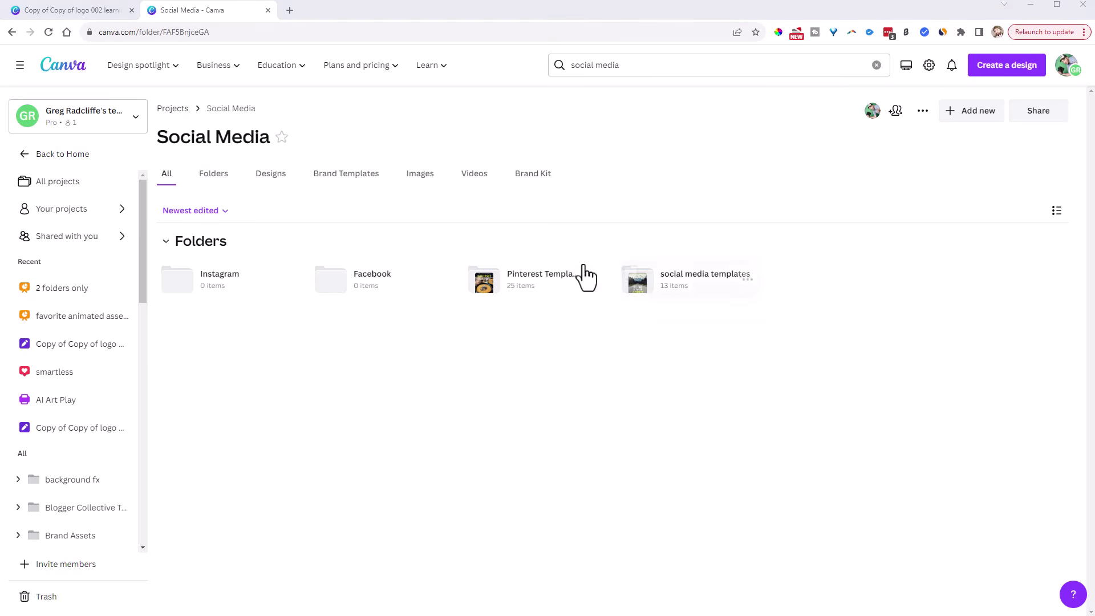
# From Projects, move the AI Art Play poster into the Instagram subfolder of Social Media and view that subfolder.
pyautogui.click(180, 112)
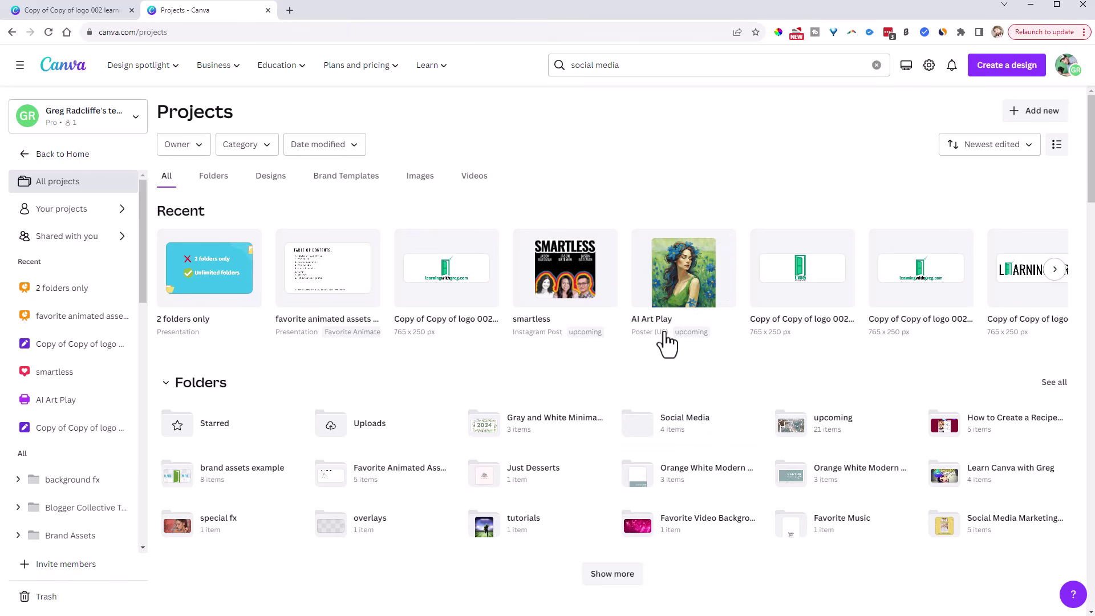
pyautogui.moveTo(692, 283); pyautogui.dragTo(387, 364)
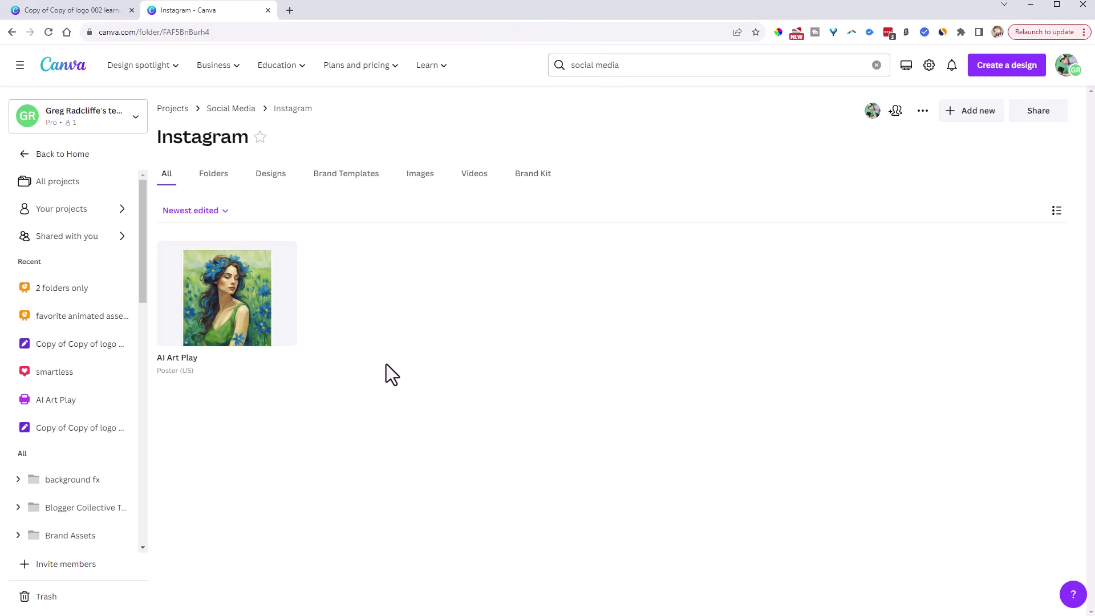
# Return to Projects and filter the items to images only.
pyautogui.click(173, 109)
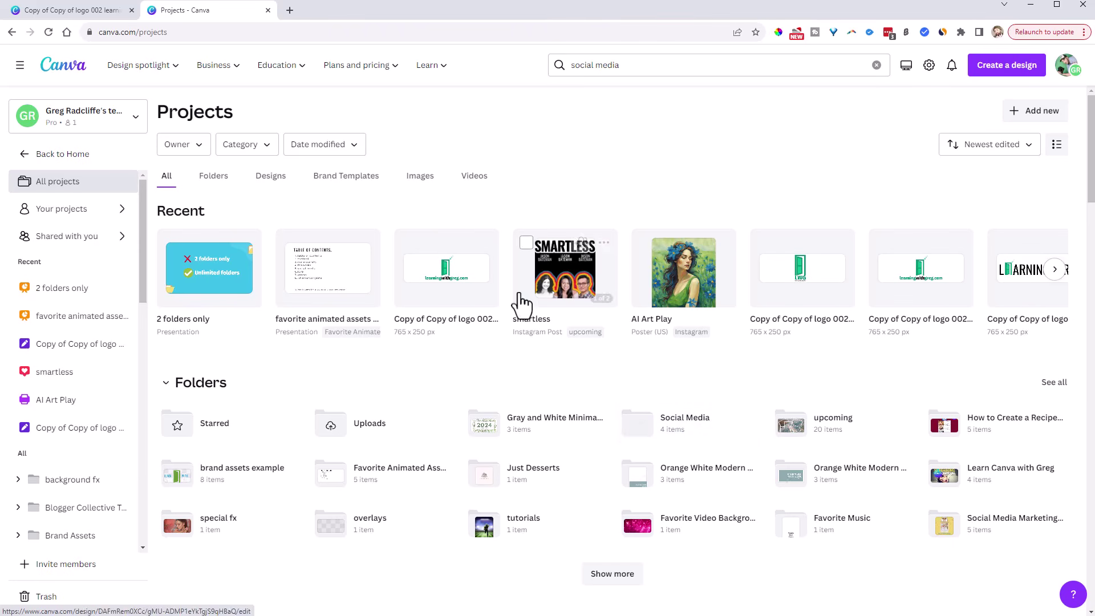
pyautogui.click(423, 187)
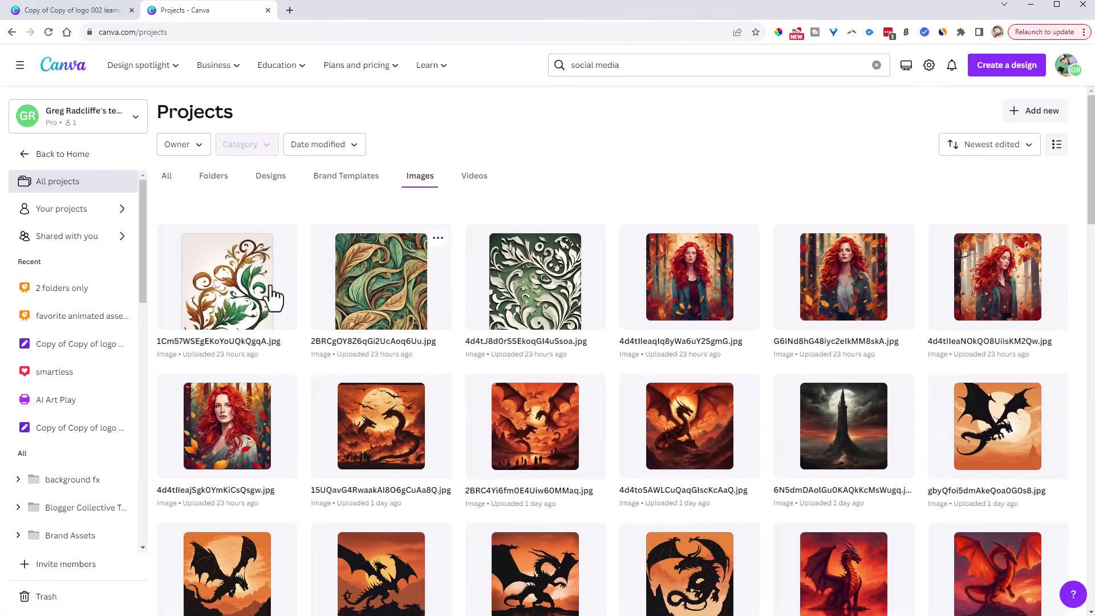
# Select the leaf scroll, red-haired woman, two-dragon and dark tower images and move them into the Instagram subfolder of Social Media.
pyautogui.click(170, 237)
pyautogui.click(324, 387)
pyautogui.click(171, 388)
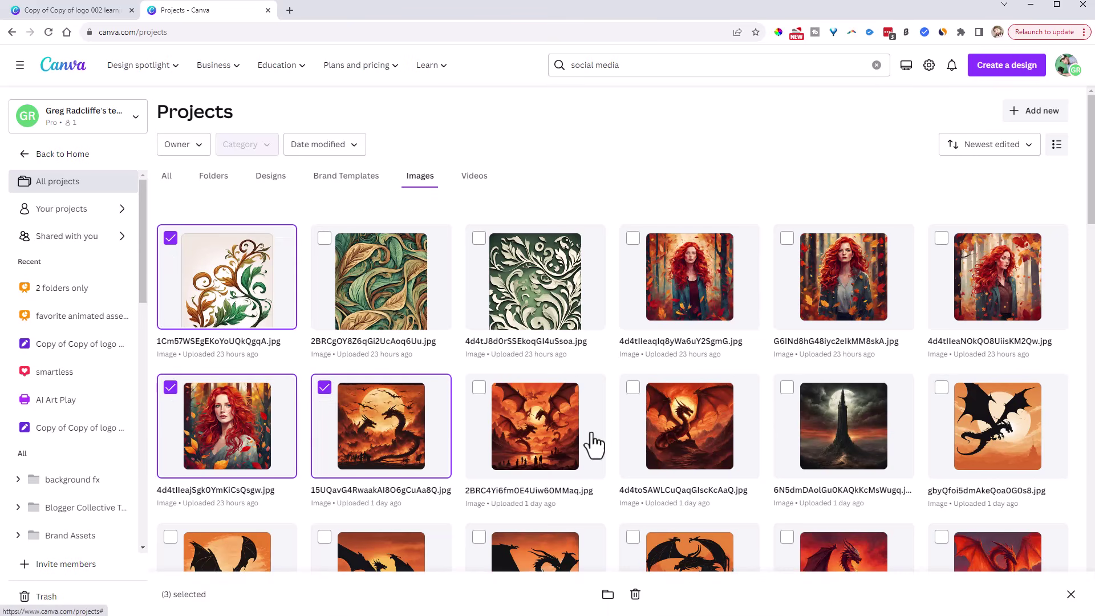
pyautogui.click(788, 388)
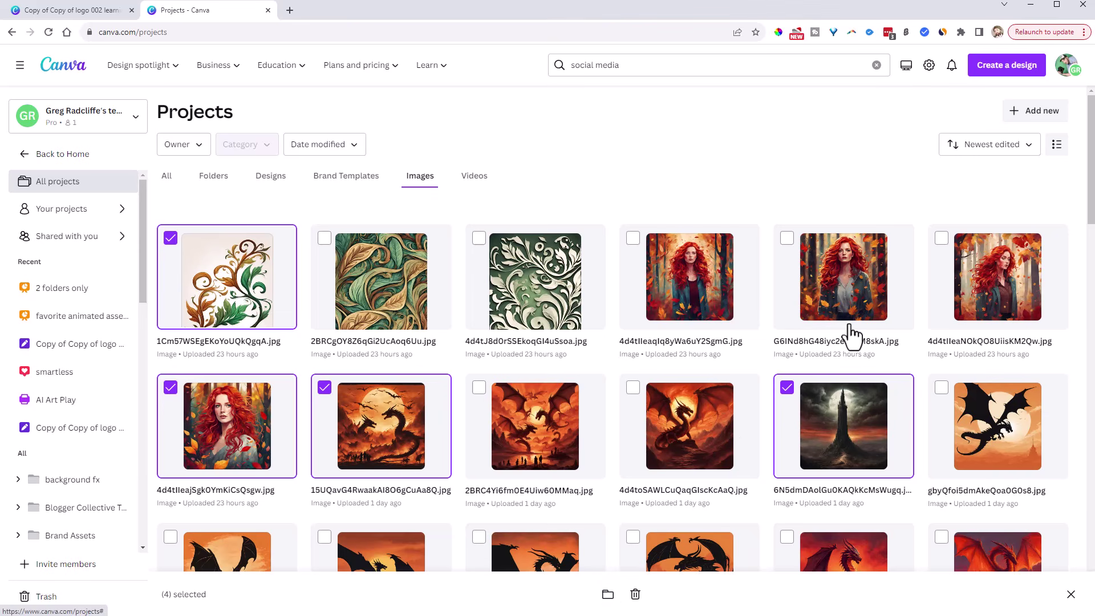
pyautogui.scroll(-1, 142, 257)
pyautogui.moveTo(142, 255); pyautogui.dragTo(131, 409)
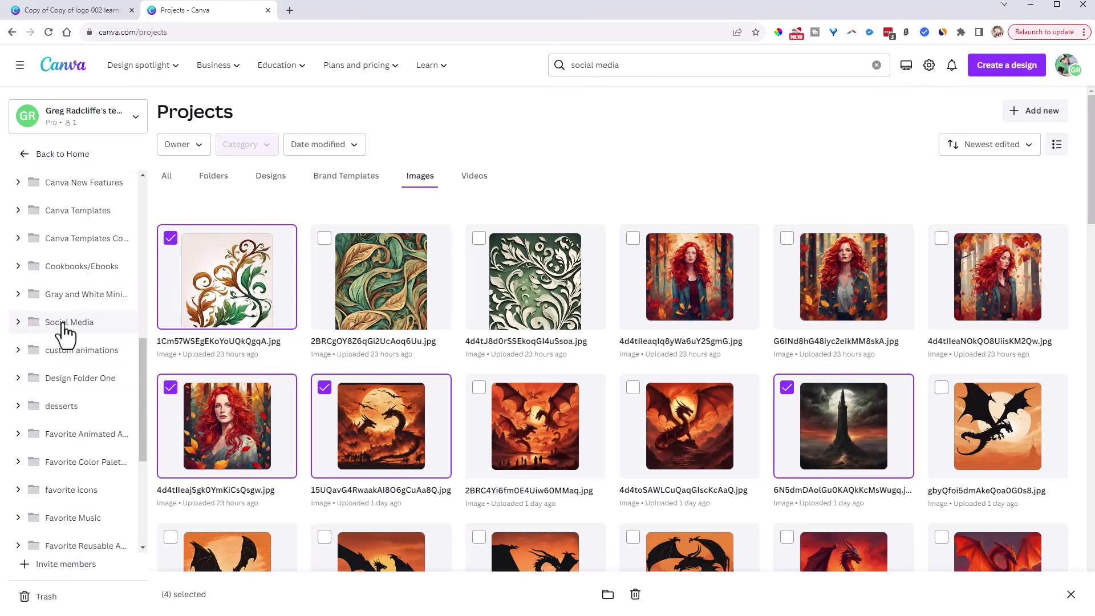
pyautogui.moveTo(822, 413); pyautogui.dragTo(80, 382)
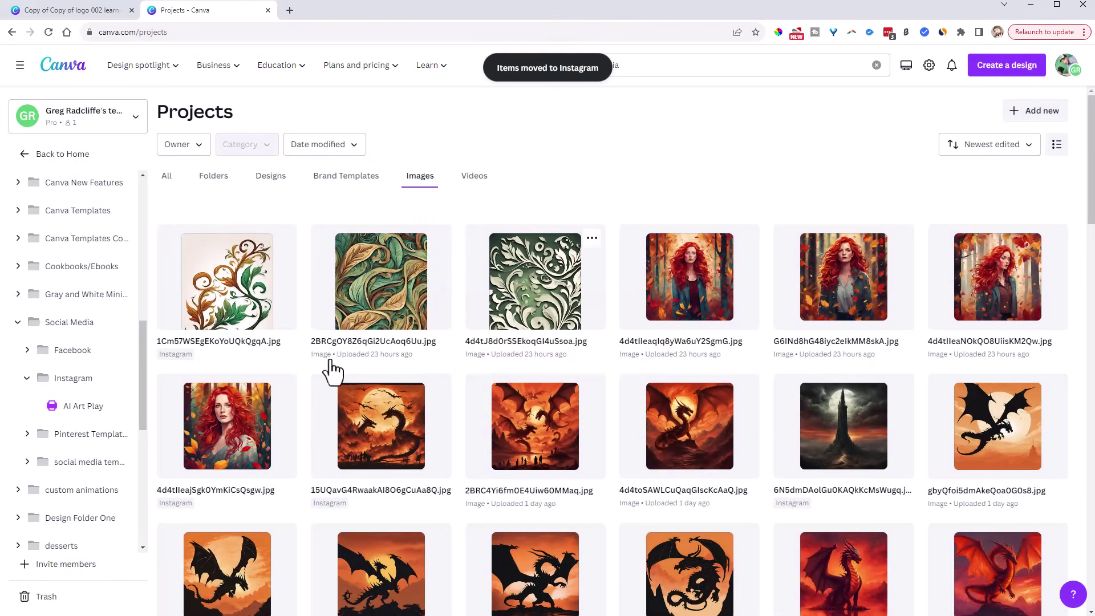
# View the Instagram subfolder's contents, filtering them to designs only and to images only.
pyautogui.click(77, 381)
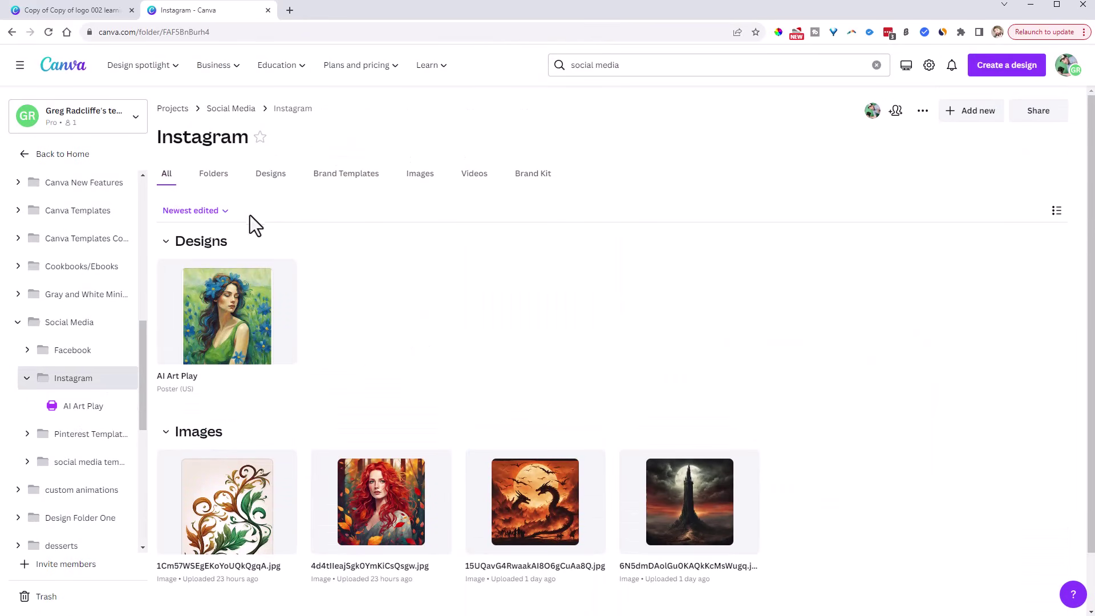
pyautogui.moveTo(227, 310)
pyautogui.scroll(-1, 251, 311)
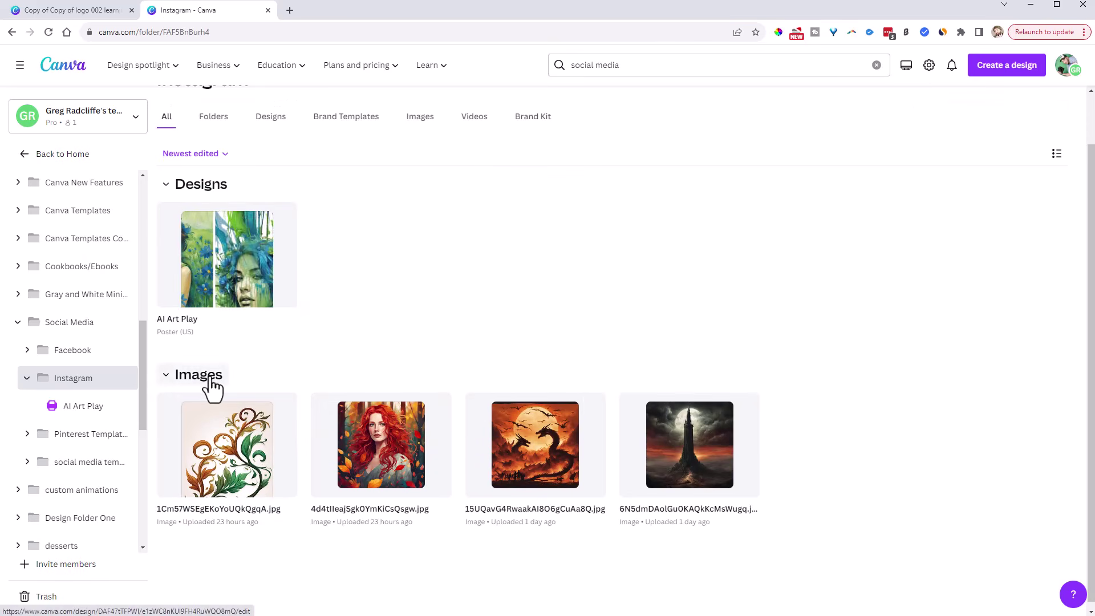
pyautogui.scroll(1, 371, 398)
pyautogui.moveTo(231, 342)
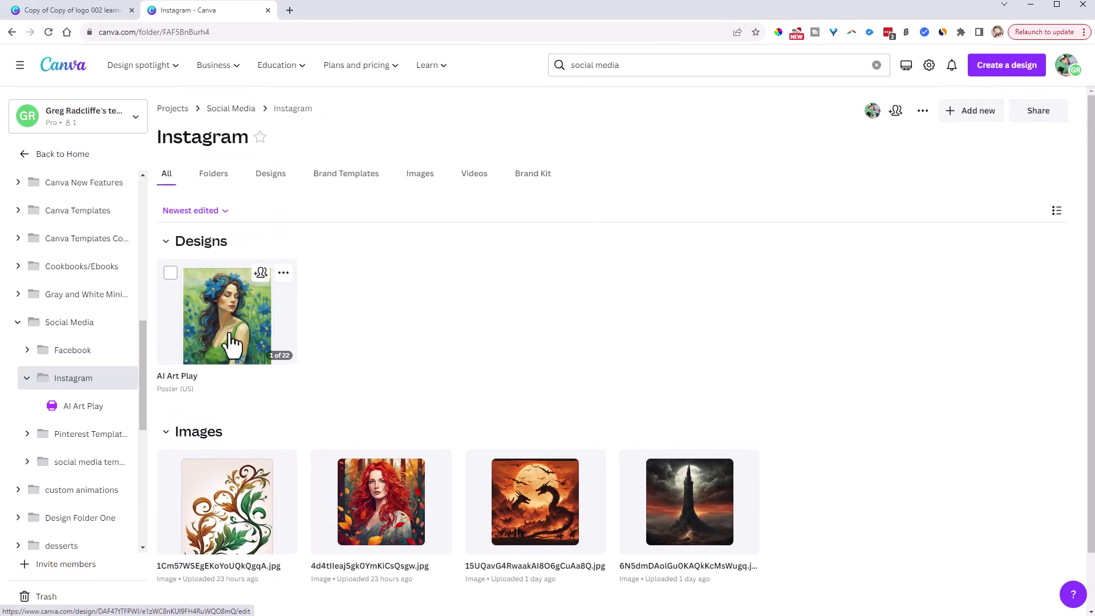
pyautogui.moveTo(376, 509)
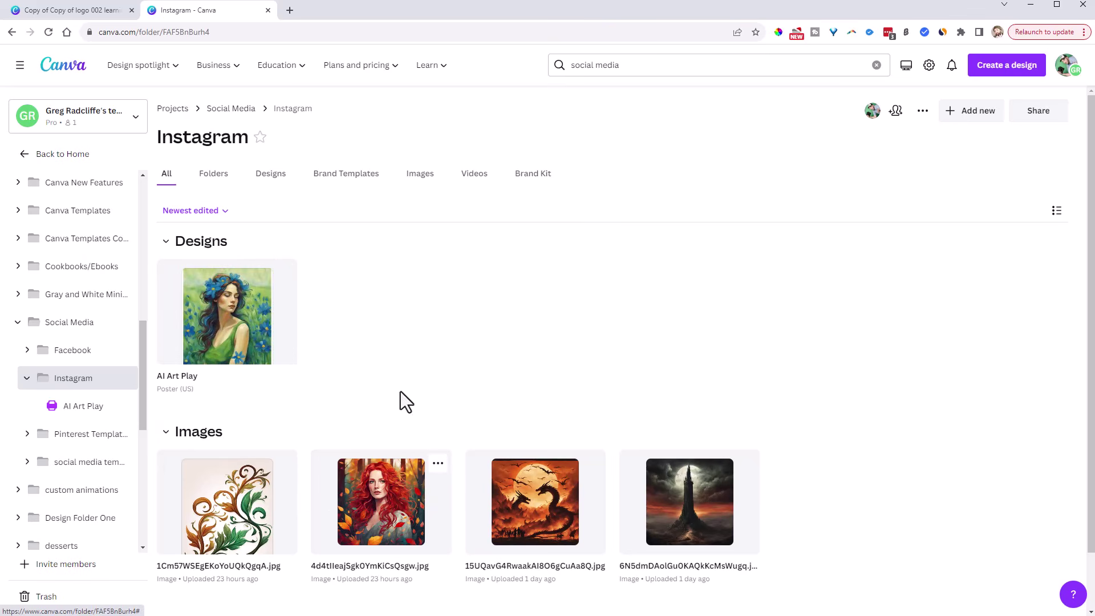
pyautogui.click(272, 177)
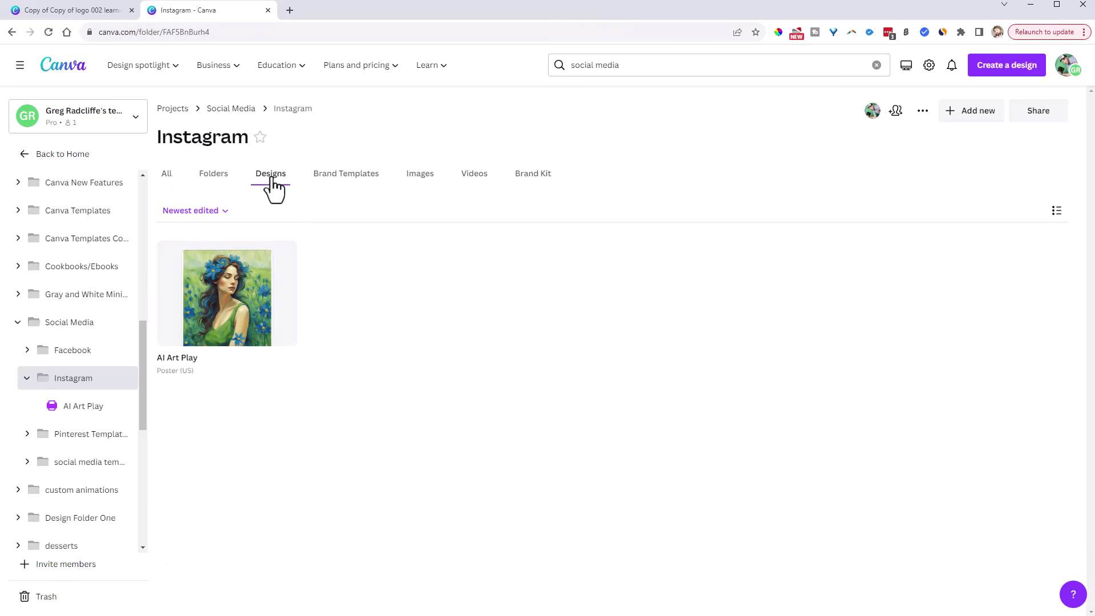
pyautogui.click(421, 176)
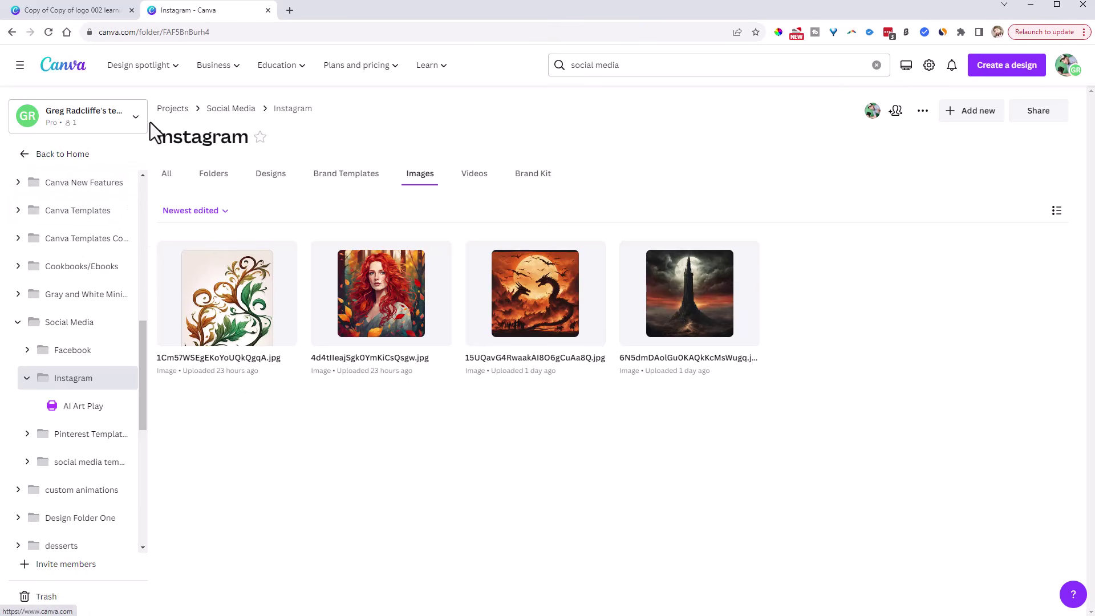
# Return to the home page and navigate through the Projects folders to Social Media and its Instagram subfolder.
pyautogui.click(68, 67)
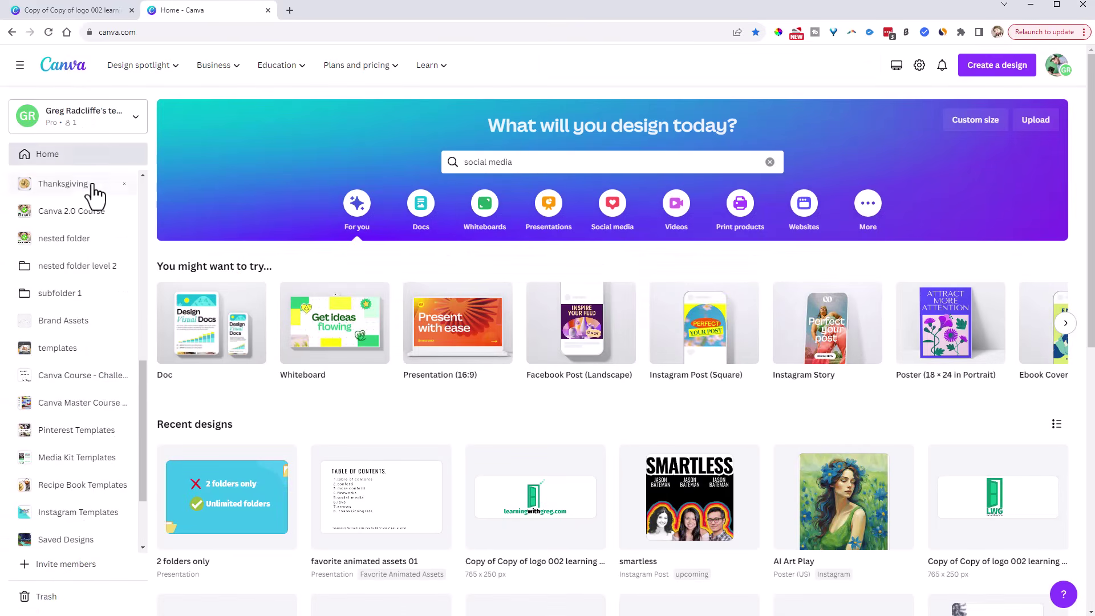
pyautogui.scroll(8, 117, 386)
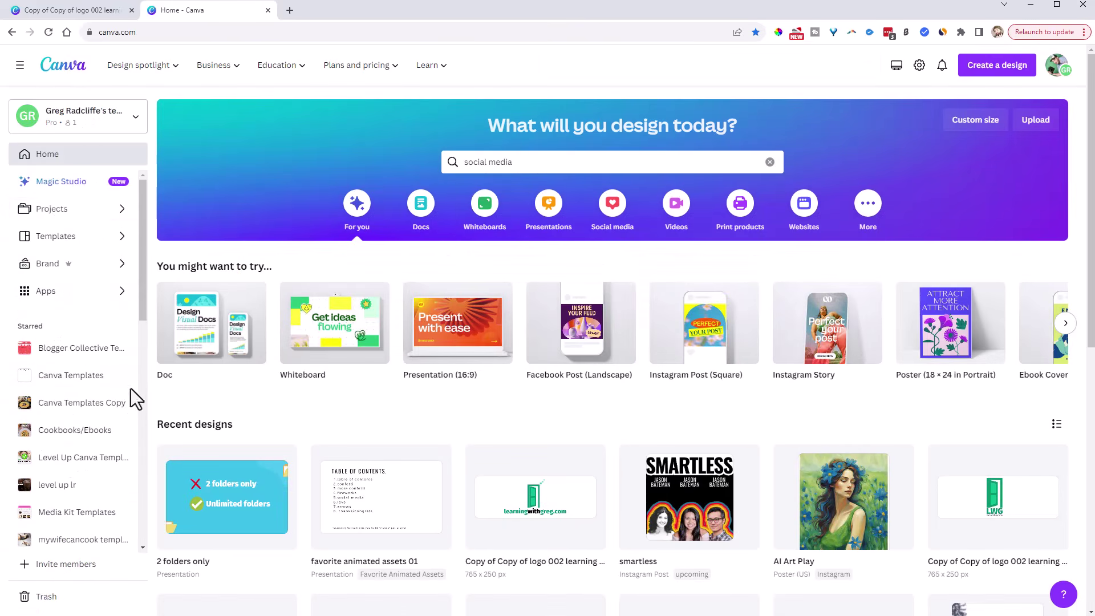
pyautogui.click(56, 210)
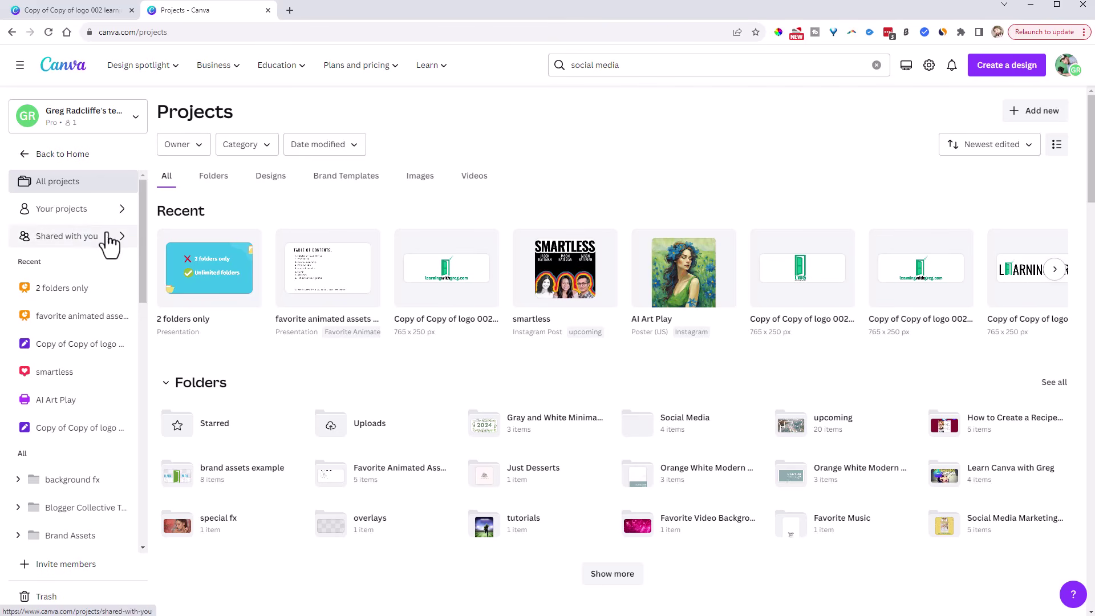
pyautogui.click(214, 181)
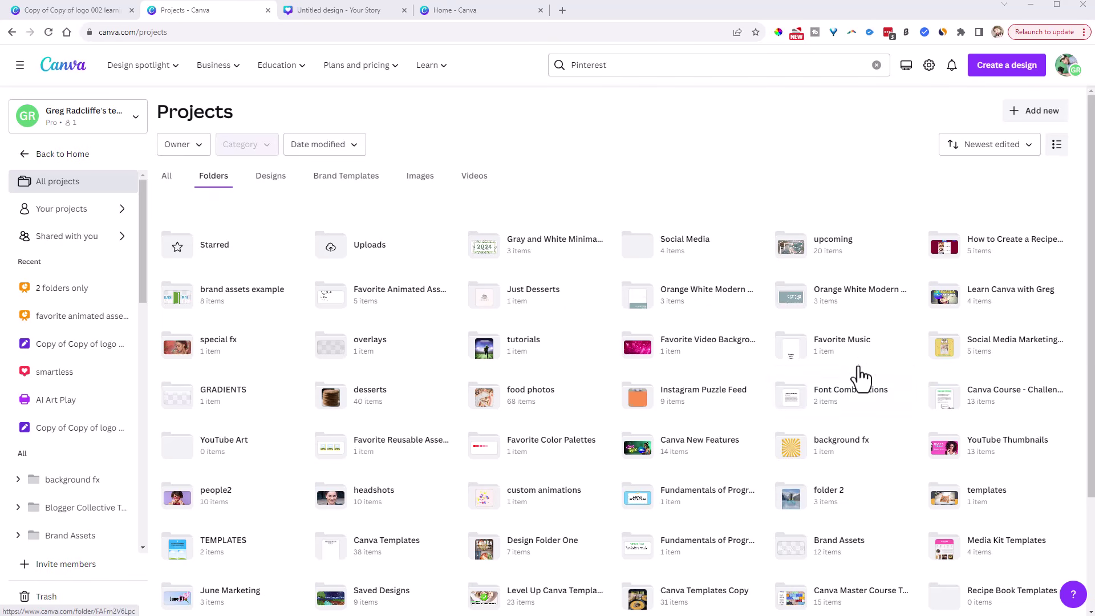
pyautogui.click(696, 254)
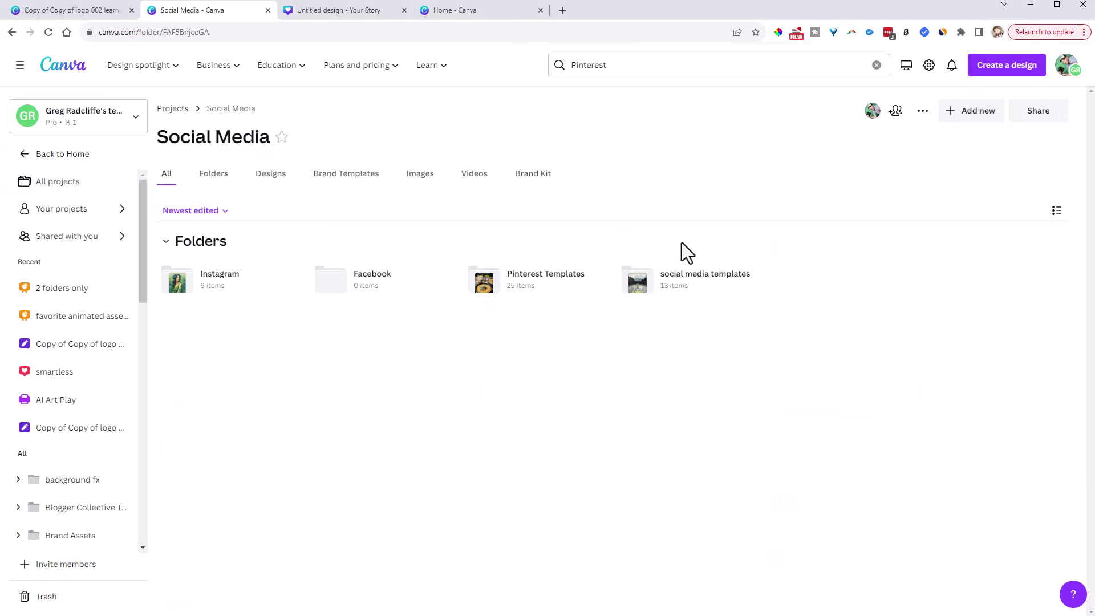
pyautogui.click(232, 285)
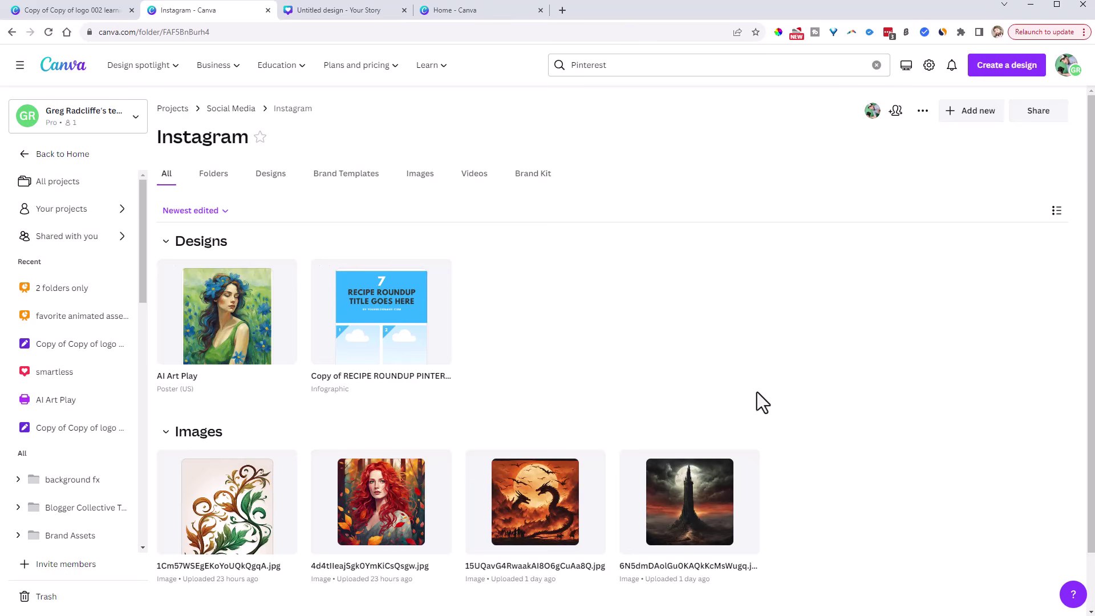
# Open the AI Art Play poster and, from the editor's Instagram folder list, open Copy of RECIPE ROUNDUP PINTEREST TEMPLATE.
pyautogui.click(238, 323)
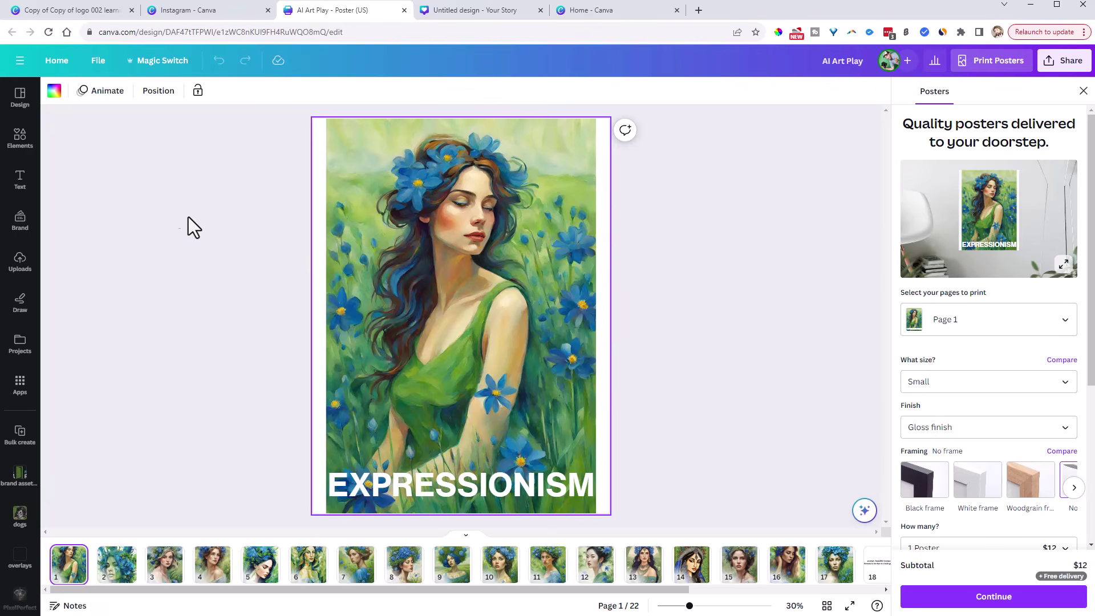
pyautogui.click(19, 61)
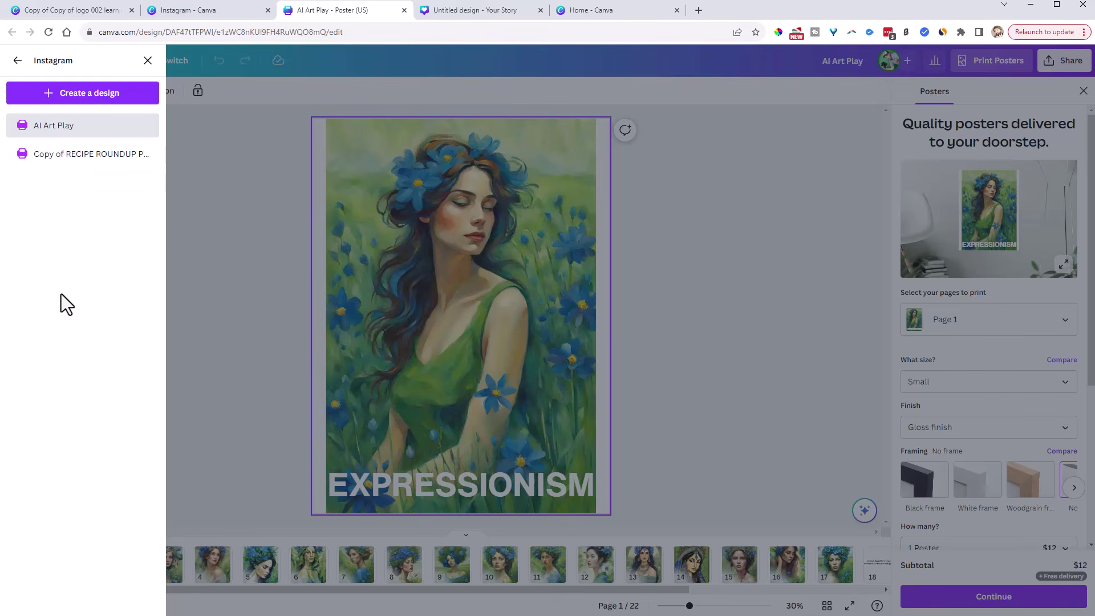
pyautogui.click(61, 154)
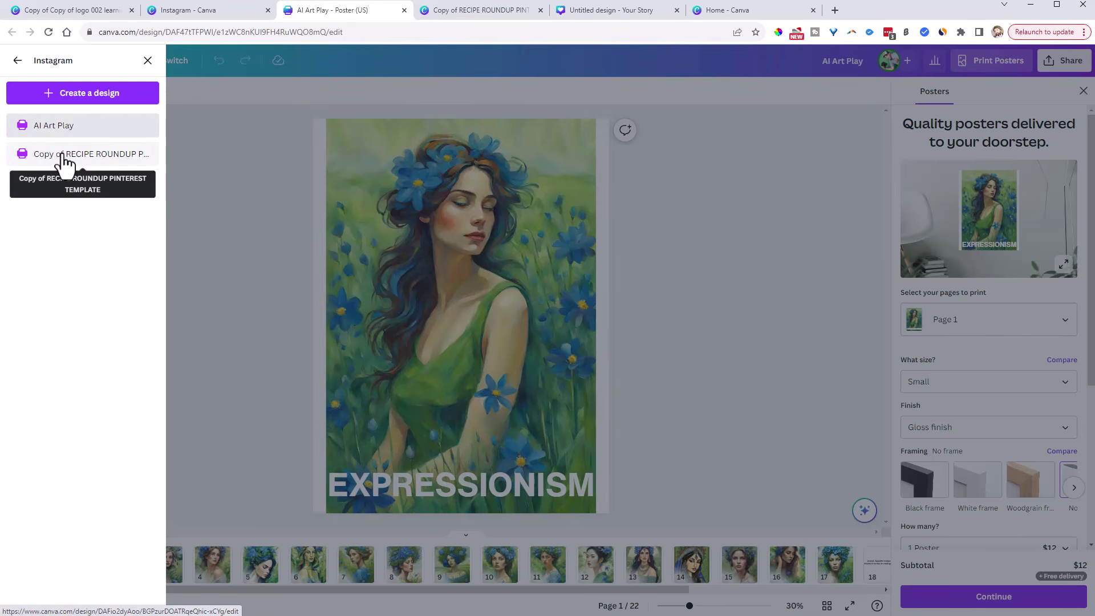
# Compare the Instagram folder page with the folder list in the AI Art Play editor, closing and reopening that list.
pyautogui.click(192, 17)
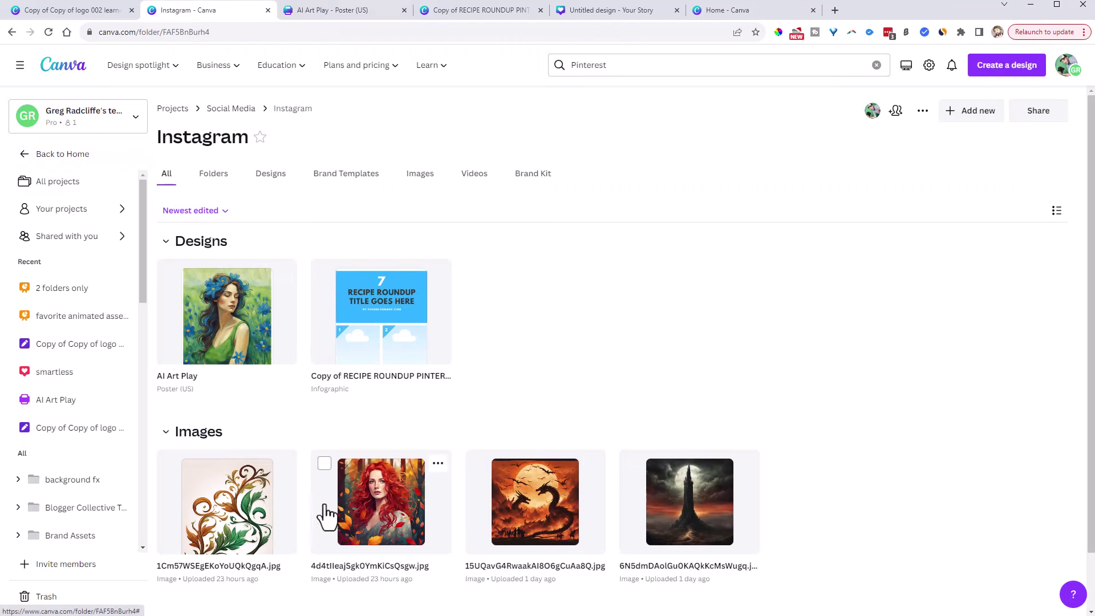
pyautogui.click(328, 15)
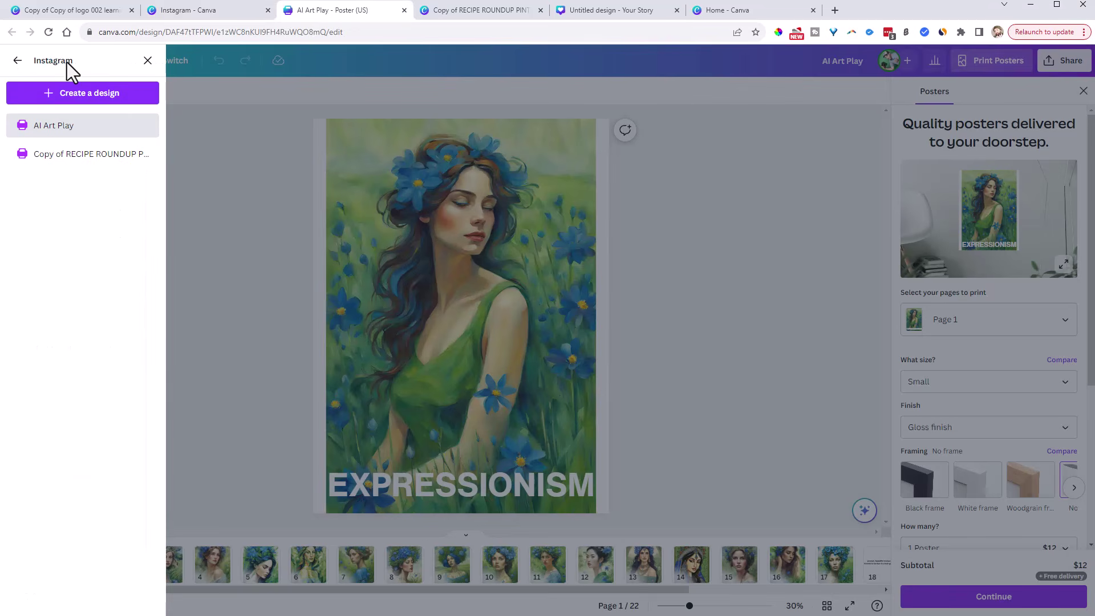
pyautogui.click(147, 61)
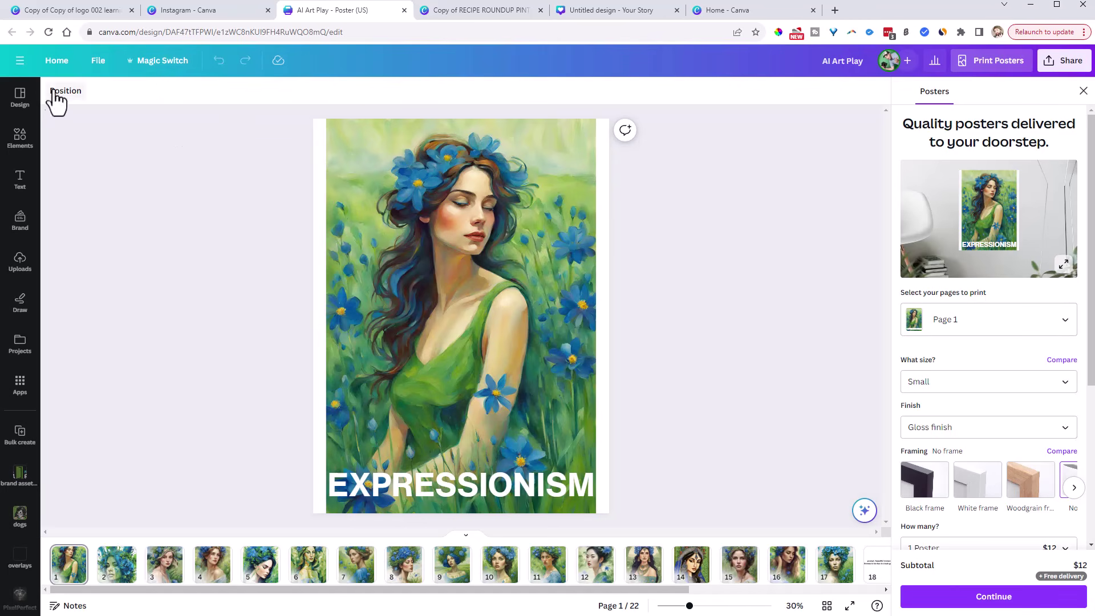
pyautogui.click(19, 60)
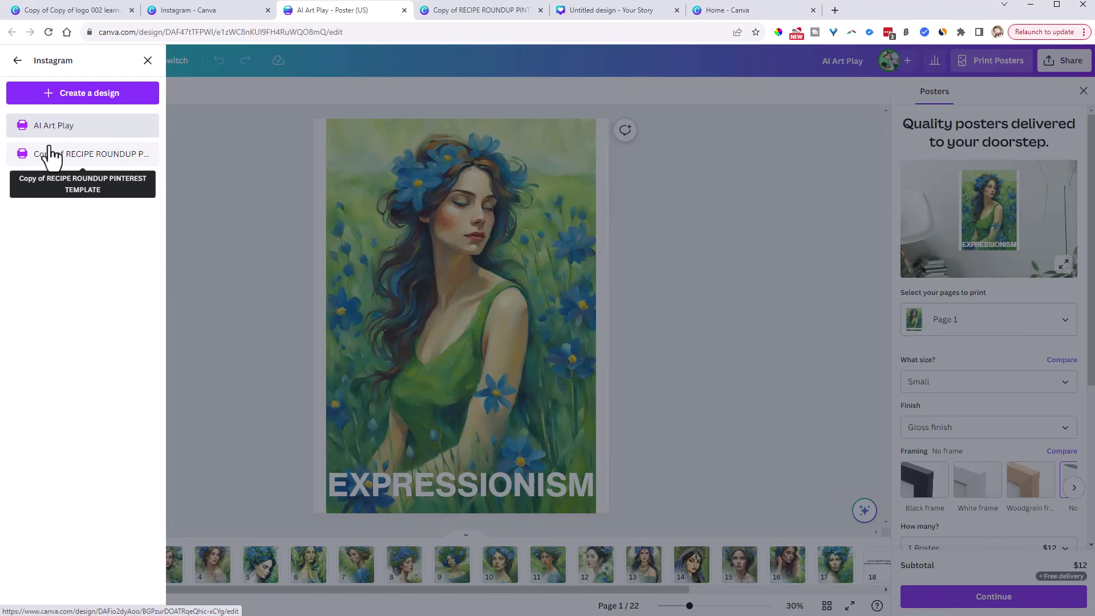
# Browse up from Instagram through Social Media to Your projects in the editor's folder list, and reopen Social Media.
pyautogui.click(18, 67)
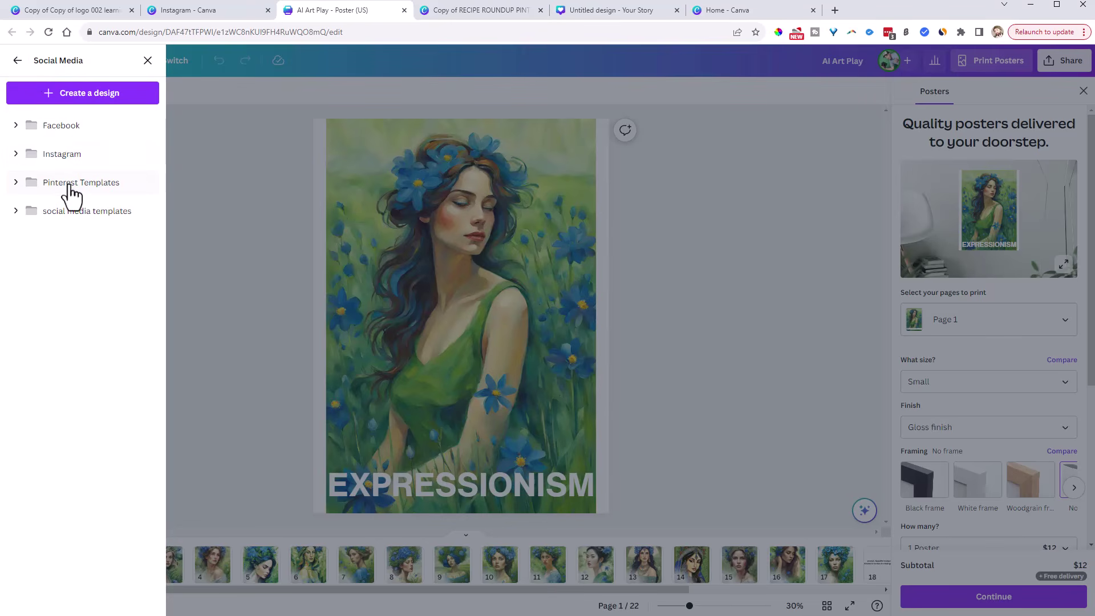
pyautogui.click(18, 61)
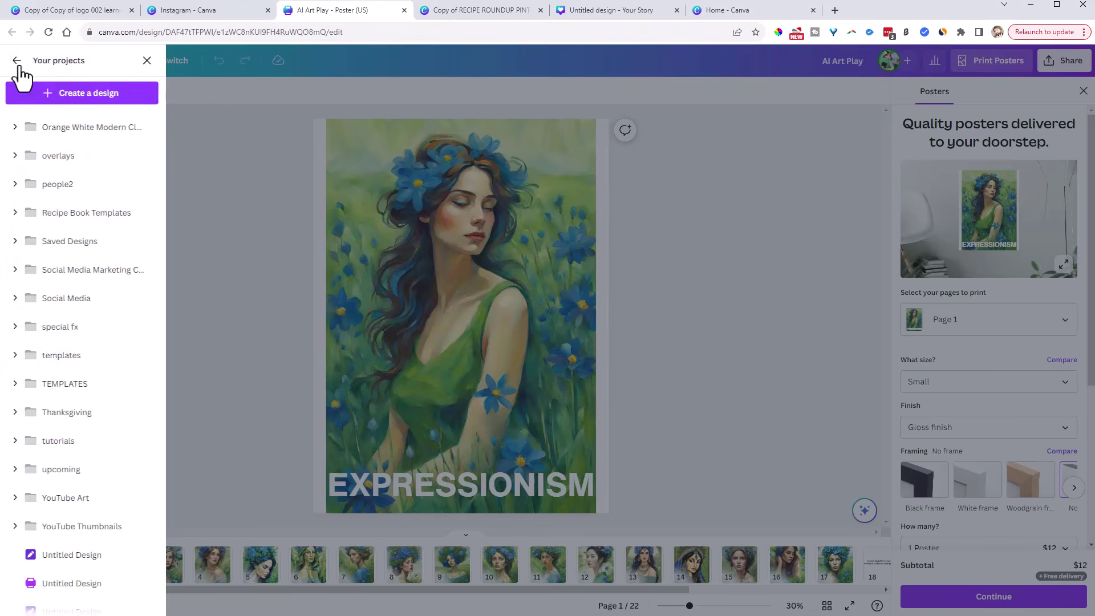
pyautogui.scroll(-10, 57, 222)
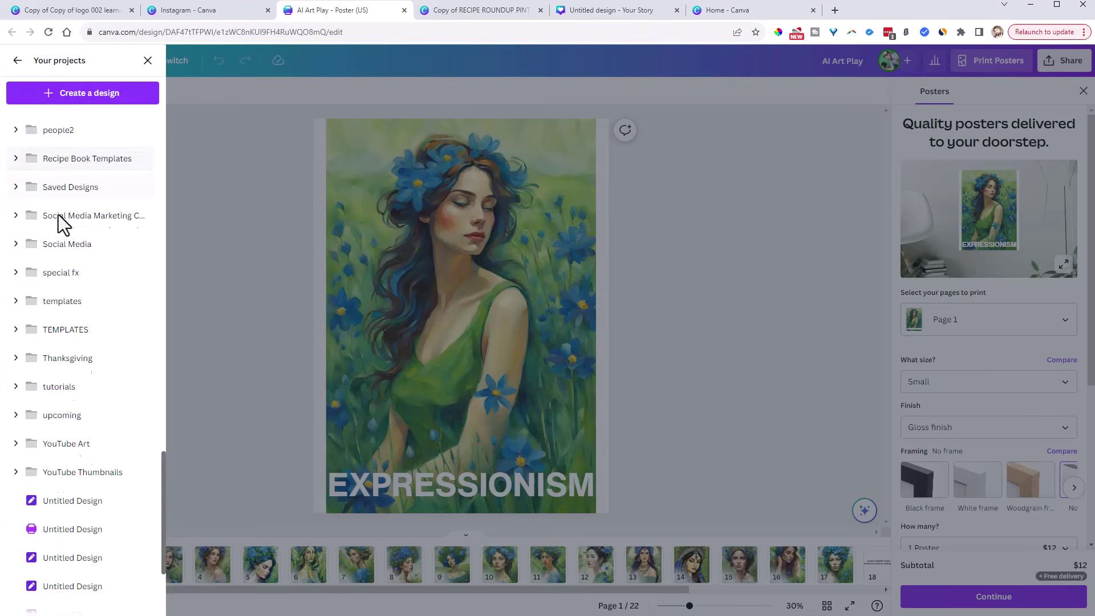
pyautogui.scroll(15, 60, 234)
pyautogui.scroll(-2, 71, 234)
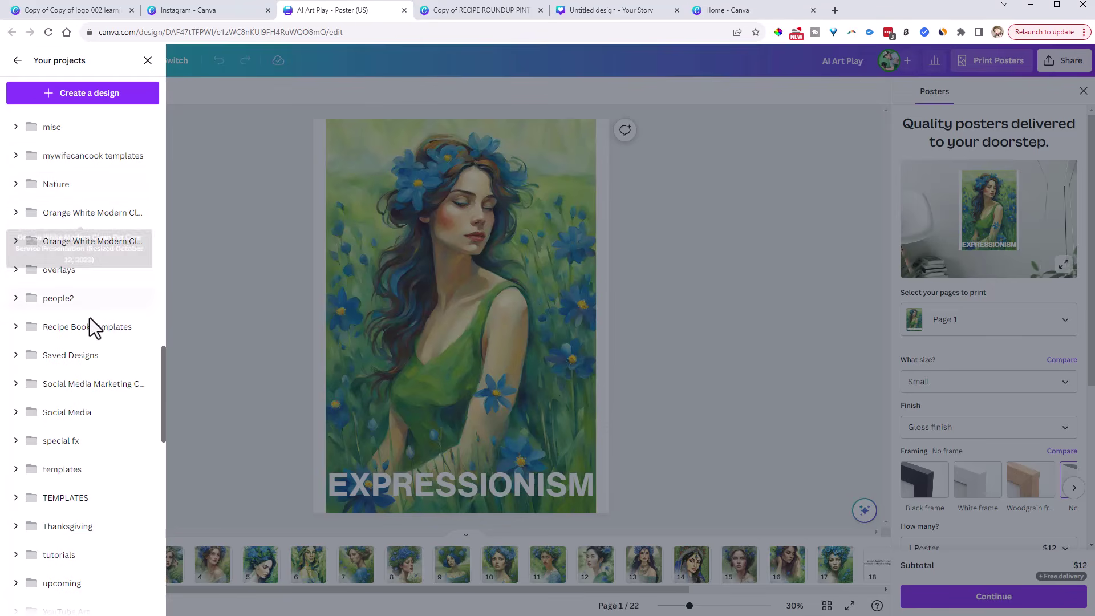
pyautogui.click(68, 412)
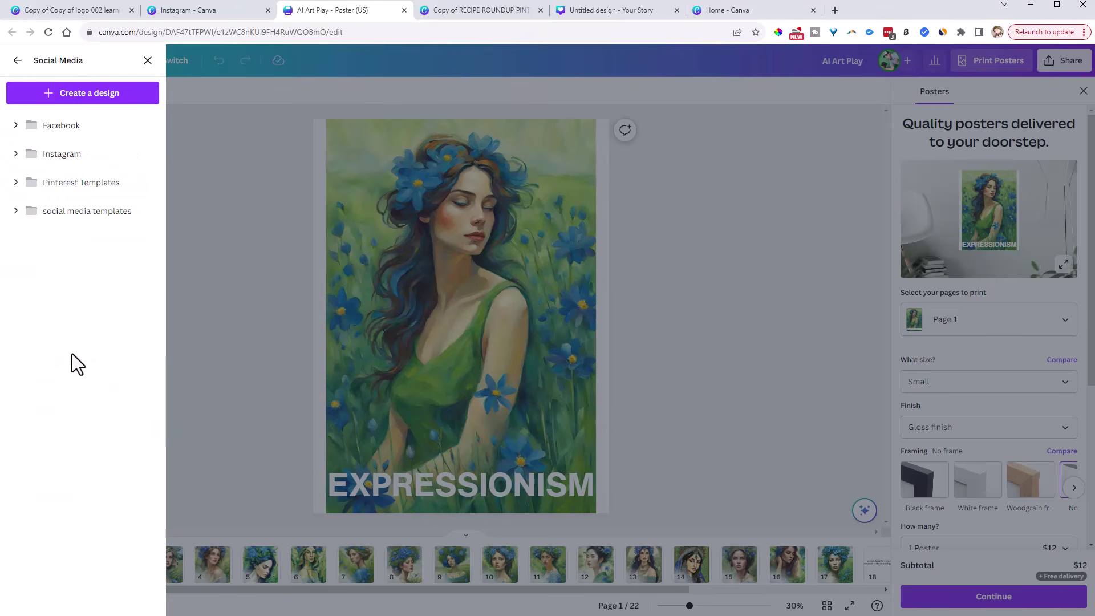
# View the designs in the social media templates subfolder and return to the Instagram subfolder's list.
pyautogui.click(64, 213)
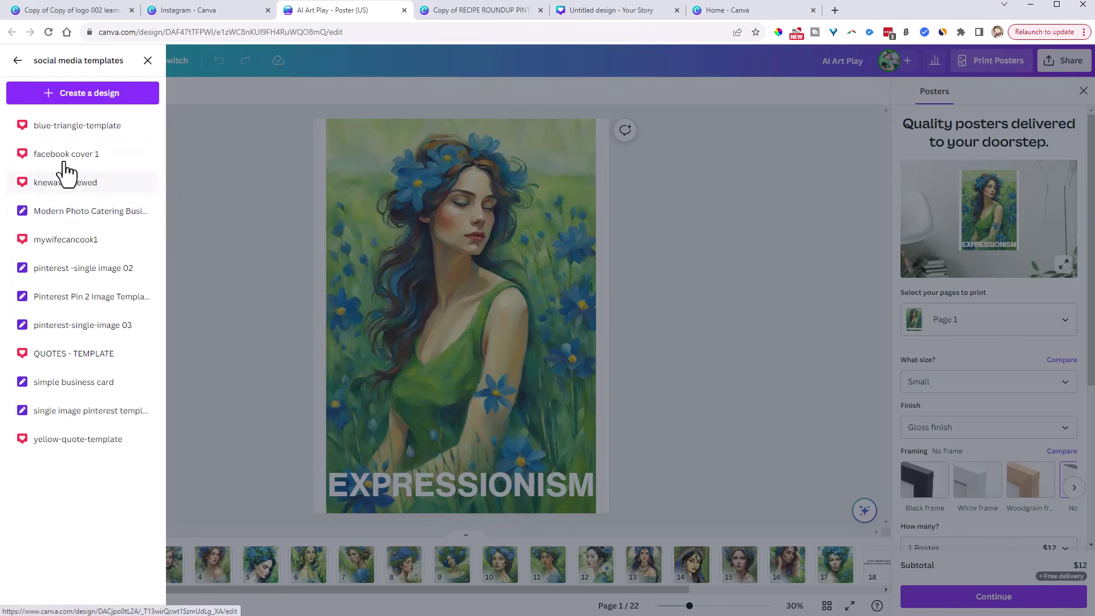
pyautogui.click(17, 61)
pyautogui.click(52, 154)
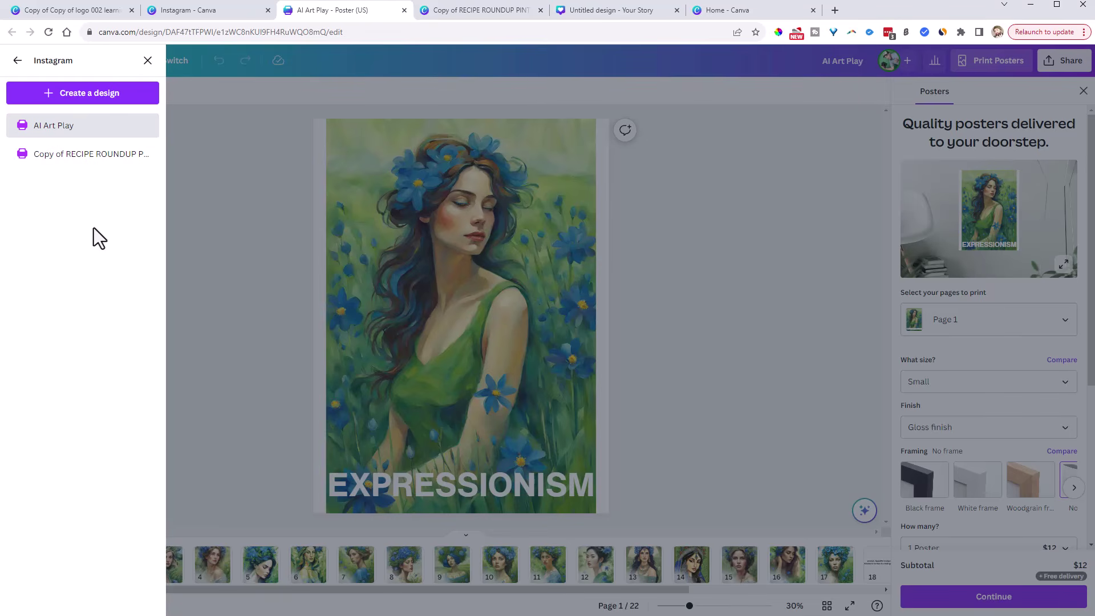
# Open Copy of RECIPE ROUNDUP PINTEREST TEMPLATE from the Instagram list, then switch back to AI Art Play and reopen its folder list.
pyautogui.click(46, 135)
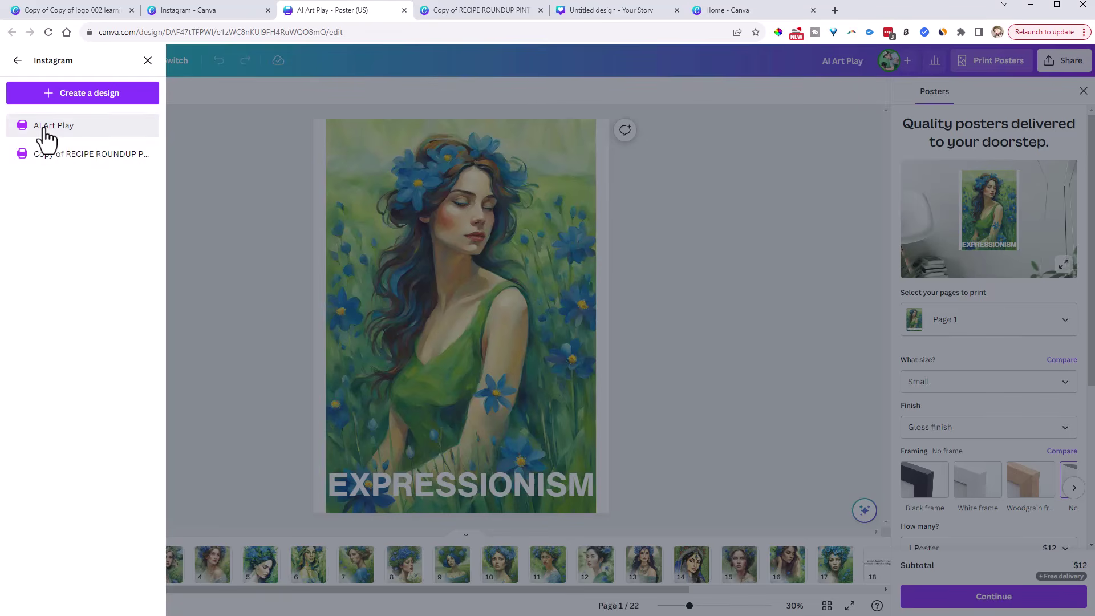
pyautogui.click(46, 165)
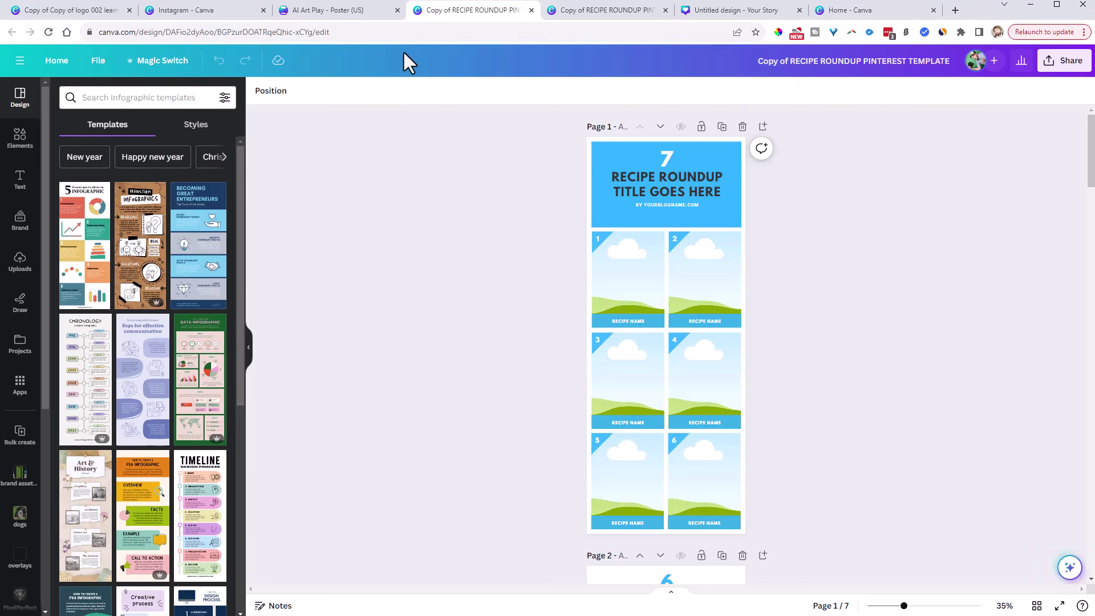
pyautogui.click(365, 14)
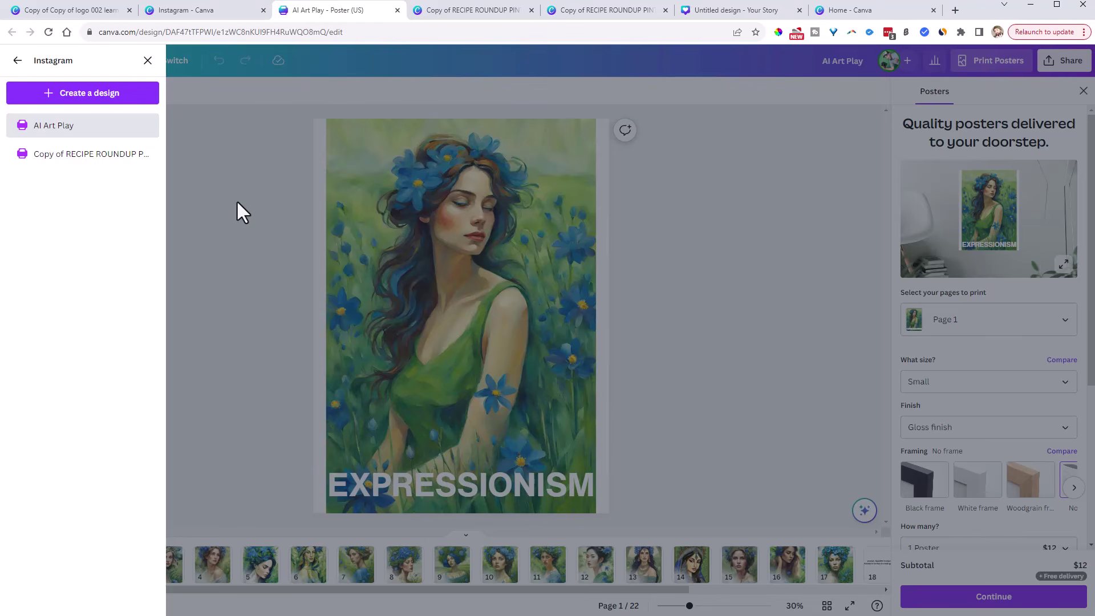
pyautogui.click(147, 61)
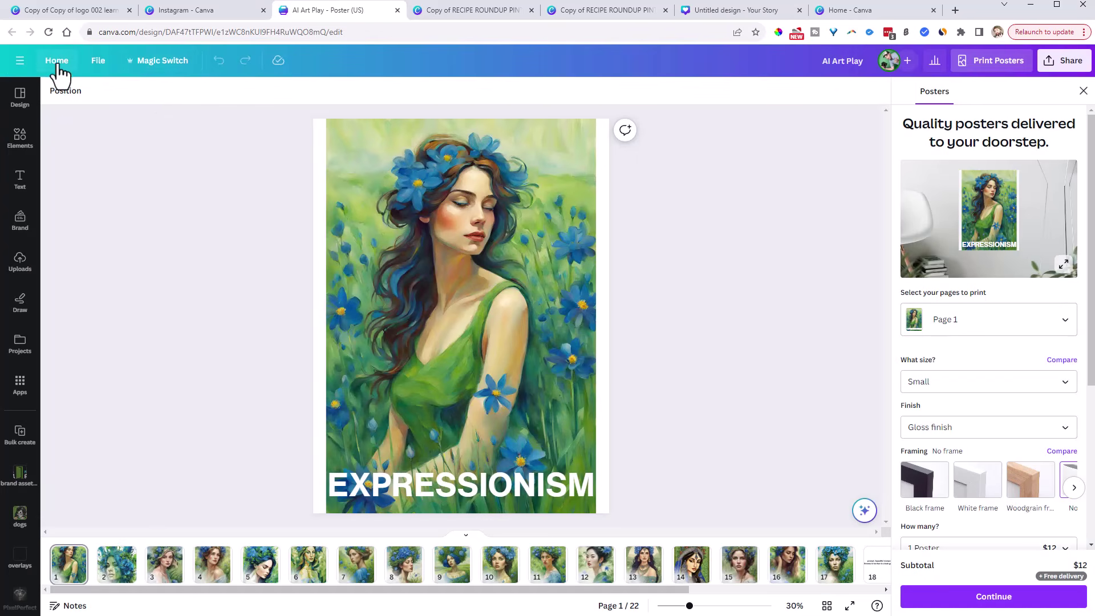
pyautogui.click(19, 62)
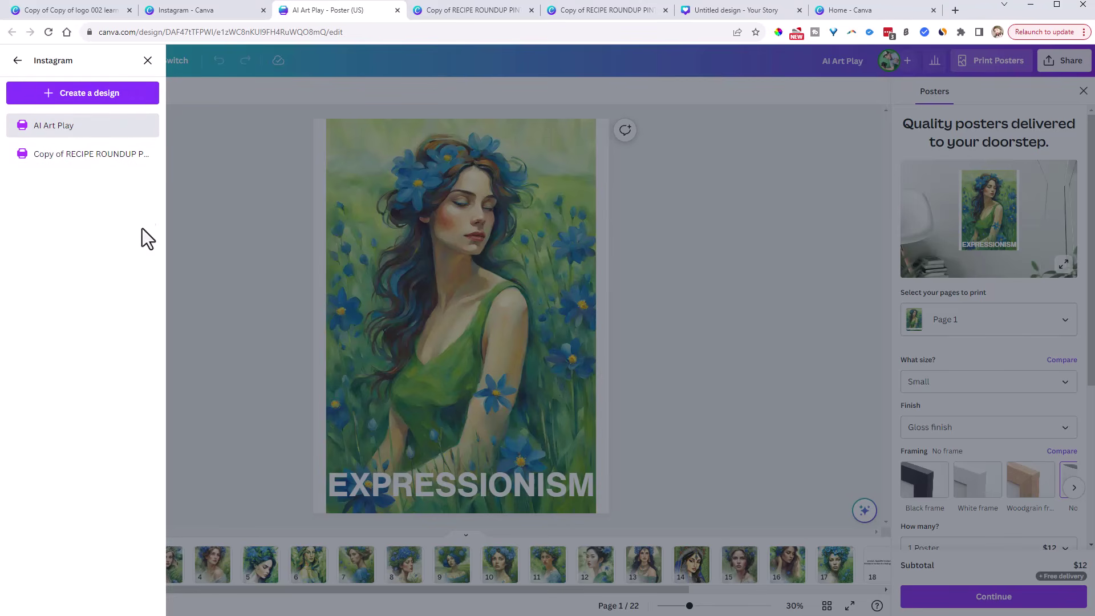
# Close the folder list, return to the Canva home page and create a blank Presentation (16:9).
pyautogui.click(147, 62)
pyautogui.click(172, 17)
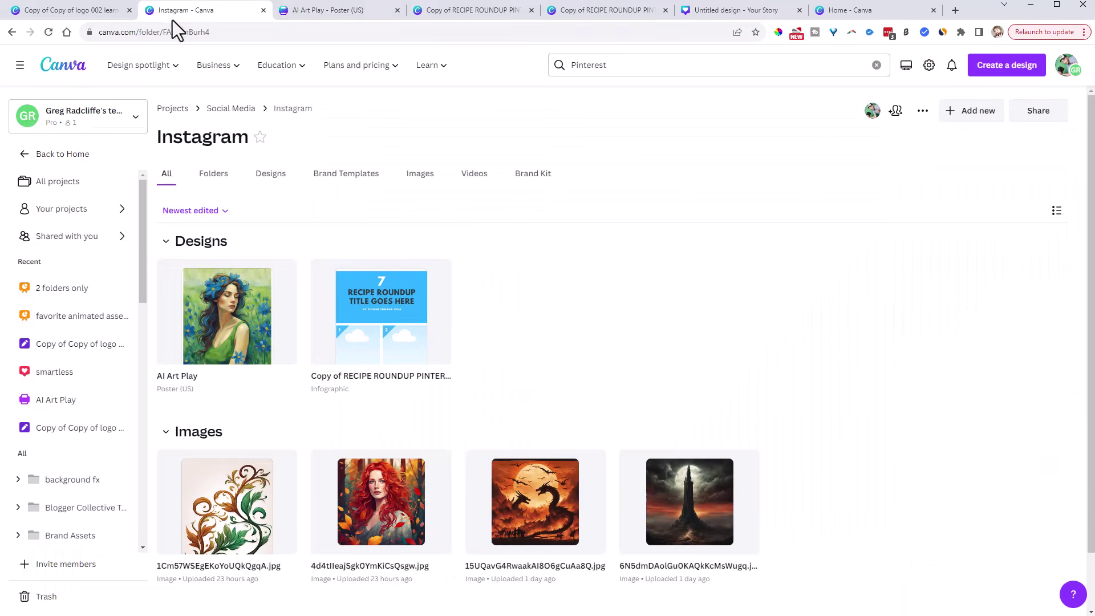
pyautogui.click(64, 70)
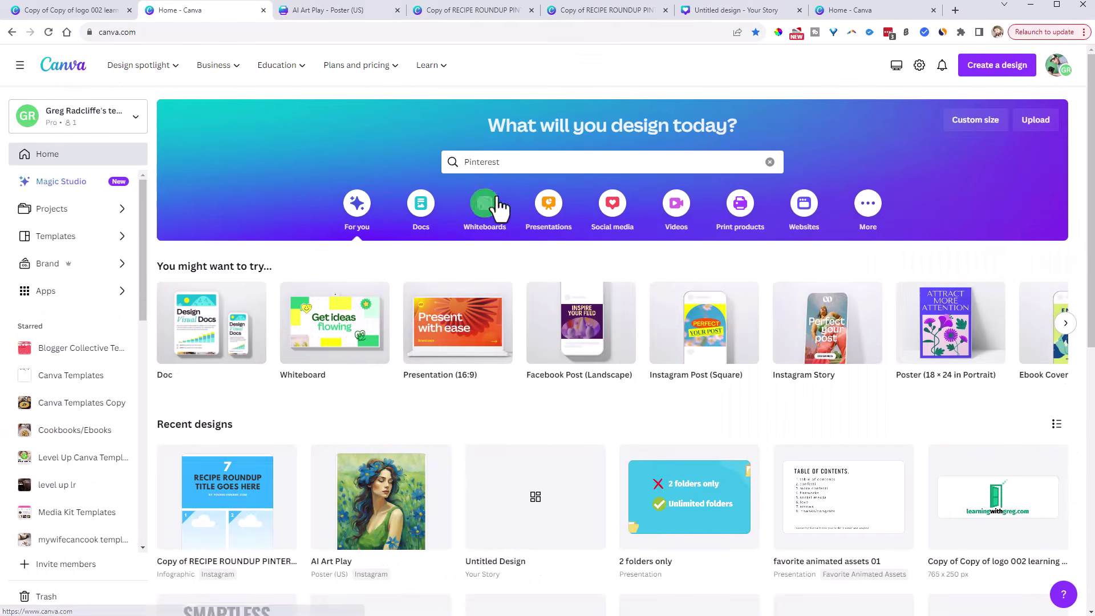
pyautogui.click(440, 341)
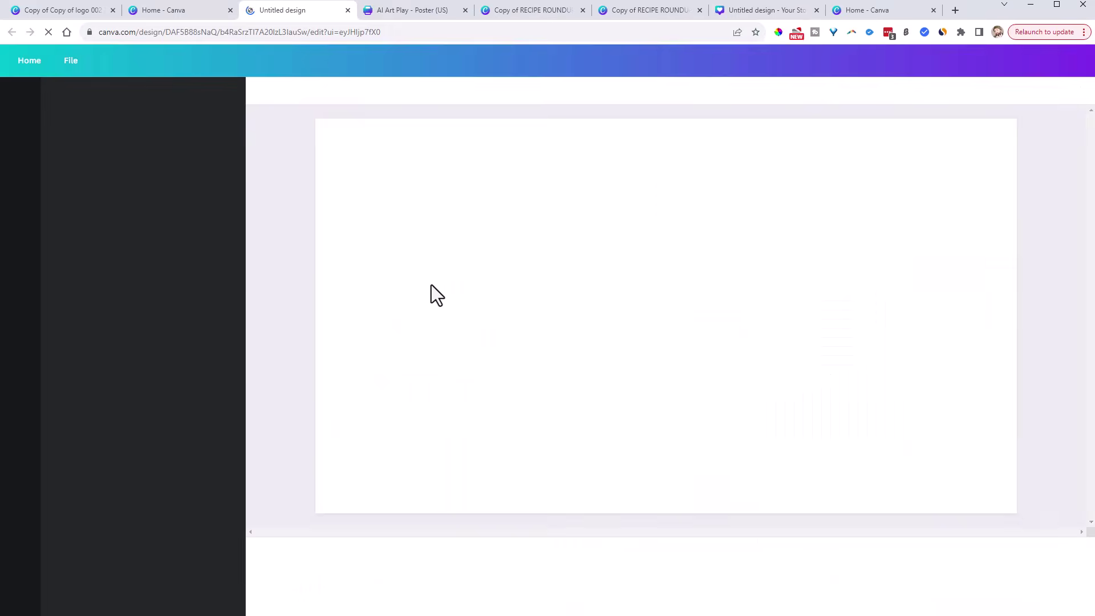
# Look through the recent designs and all folders in the blank presentation's project list.
pyautogui.click(22, 61)
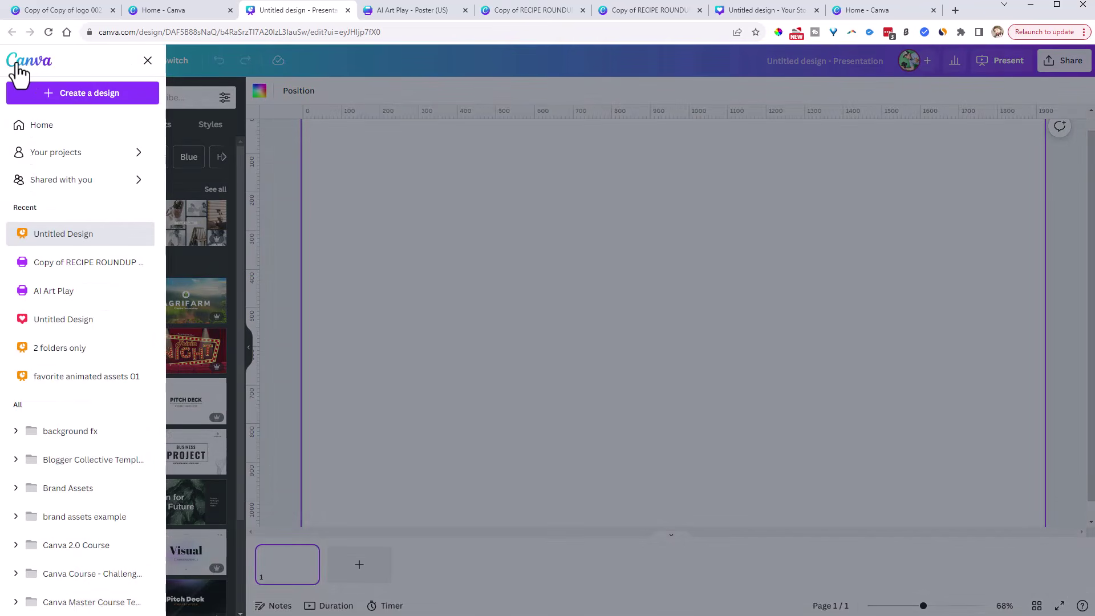
pyautogui.scroll(-5, 80, 244)
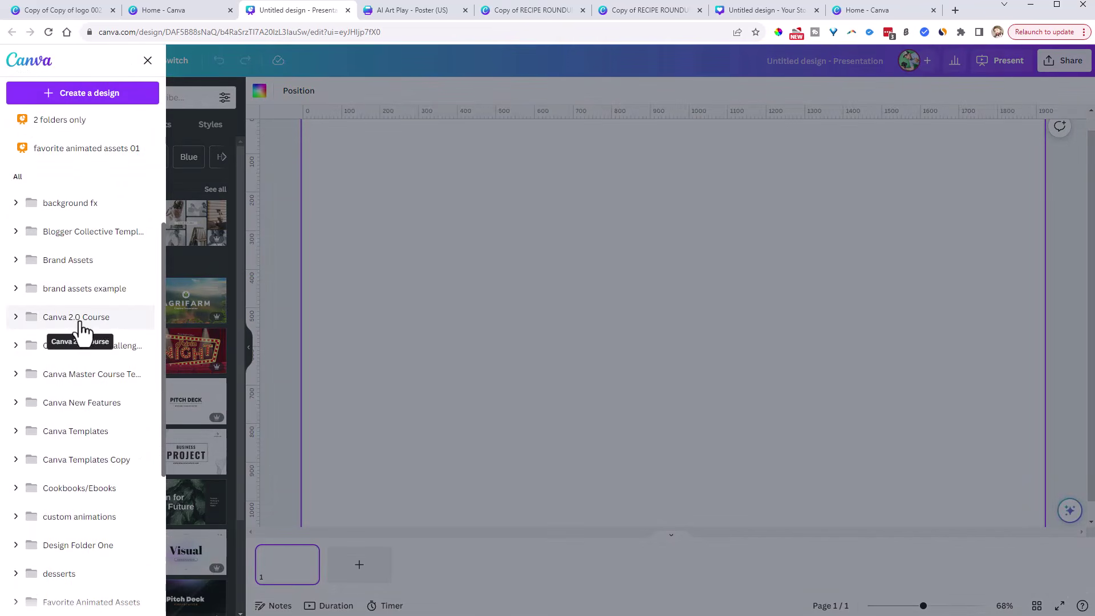
pyautogui.scroll(5, 81, 325)
pyautogui.scroll(-5, 81, 280)
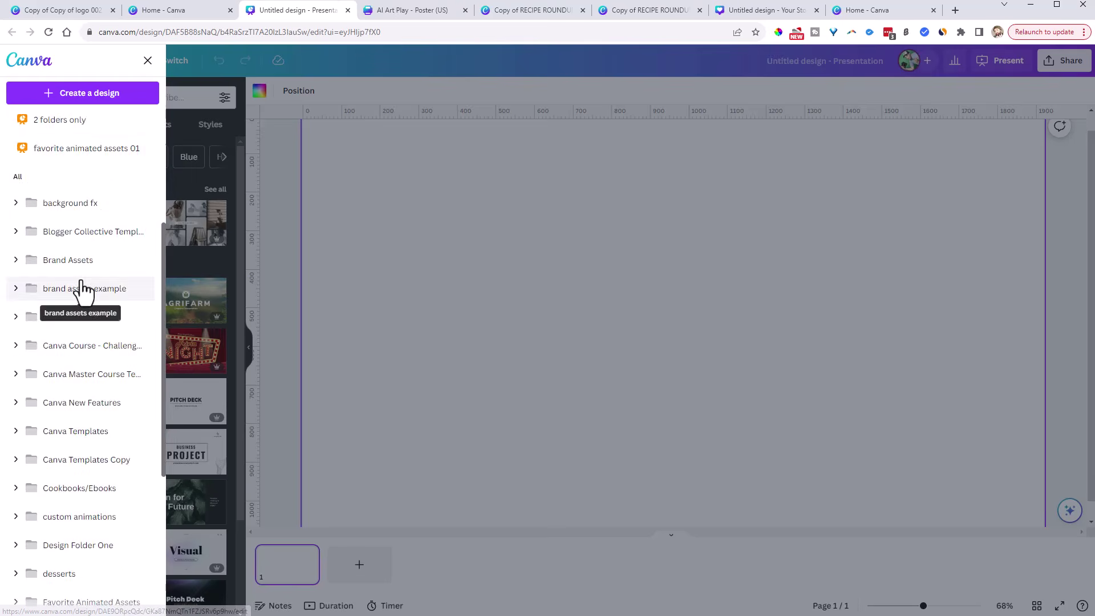
pyautogui.scroll(5, 80, 288)
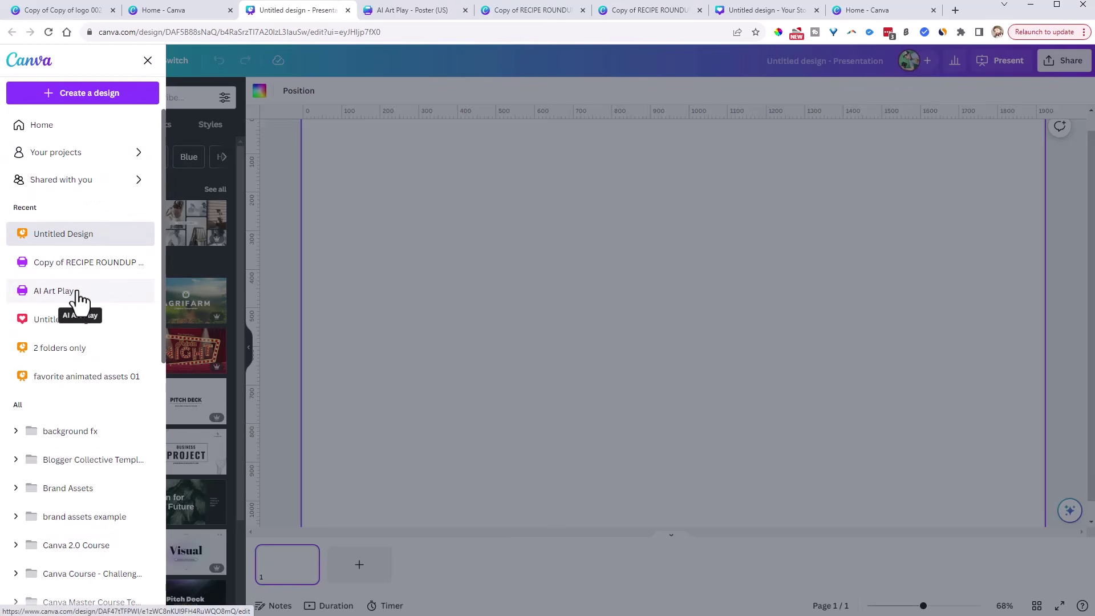
# In AI Art Play, browse the folder list from Instagram up to Social Media and back to Instagram, then close it.
pyautogui.click(404, 10)
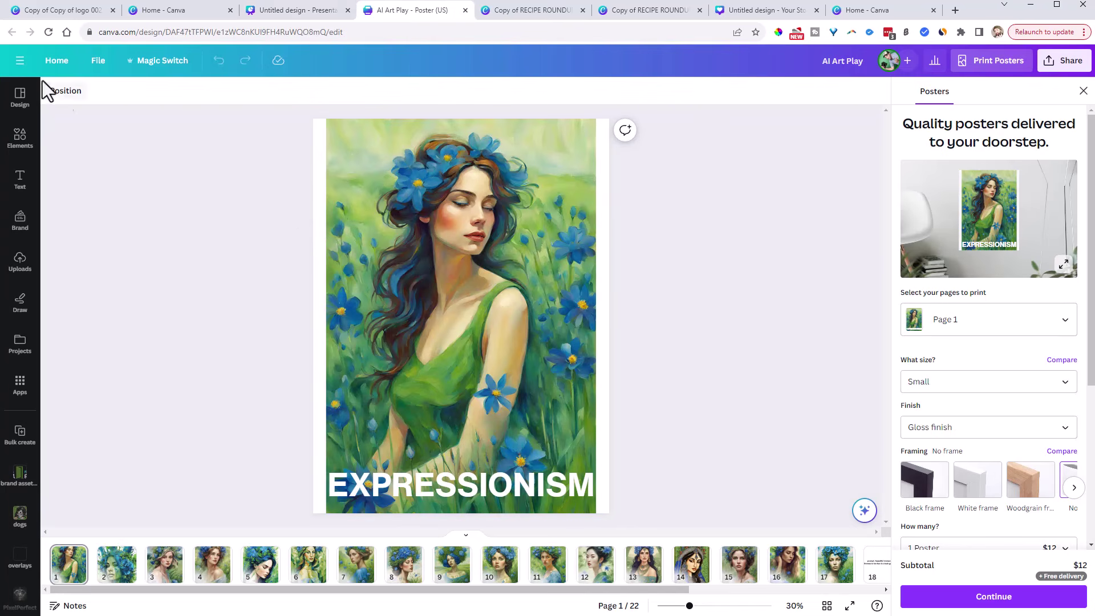
pyautogui.click(20, 61)
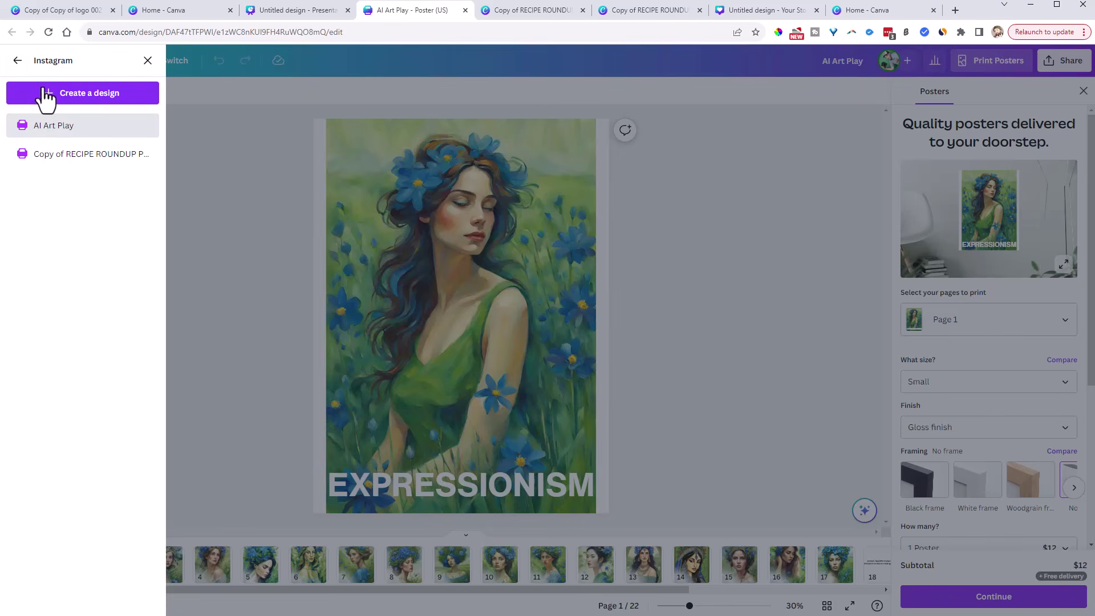
pyautogui.click(18, 62)
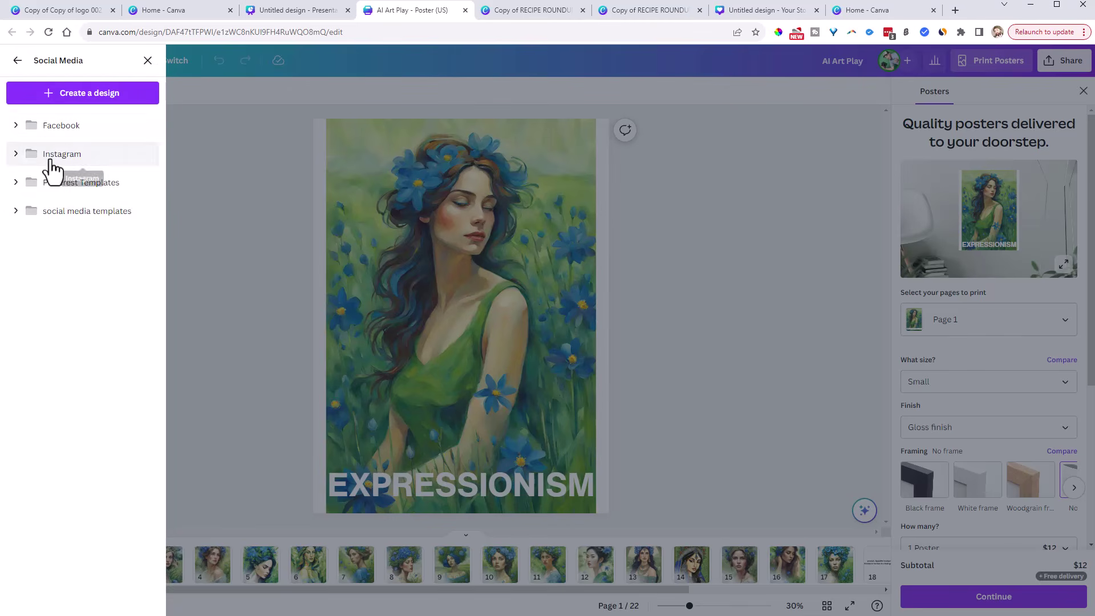
pyautogui.click(53, 161)
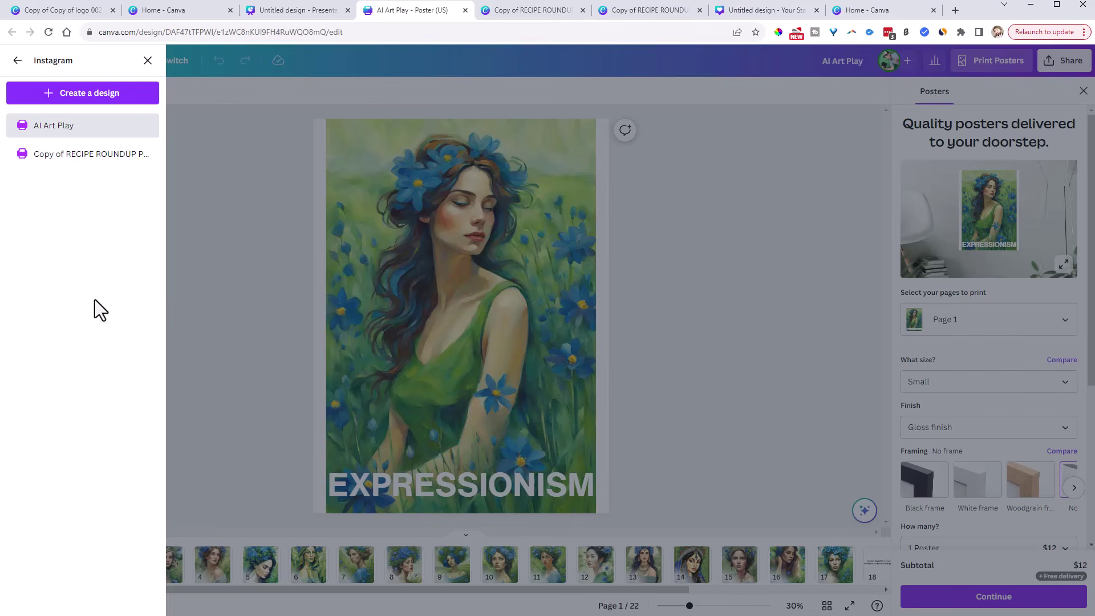
pyautogui.click(224, 301)
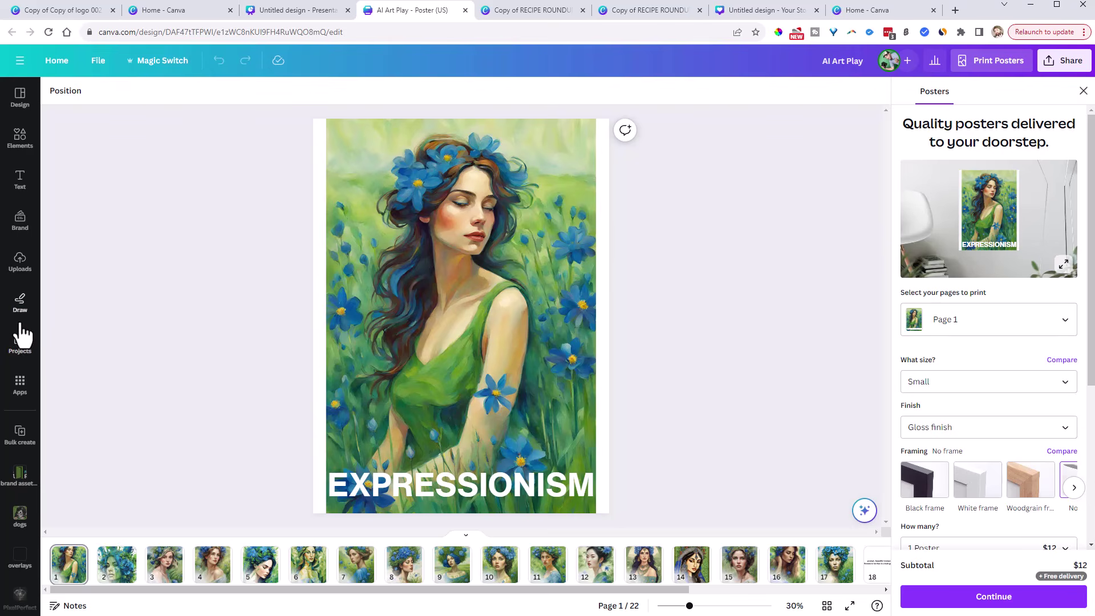
# Examine the folders available among your projects inside the AI Art Play editor.
pyautogui.click(24, 355)
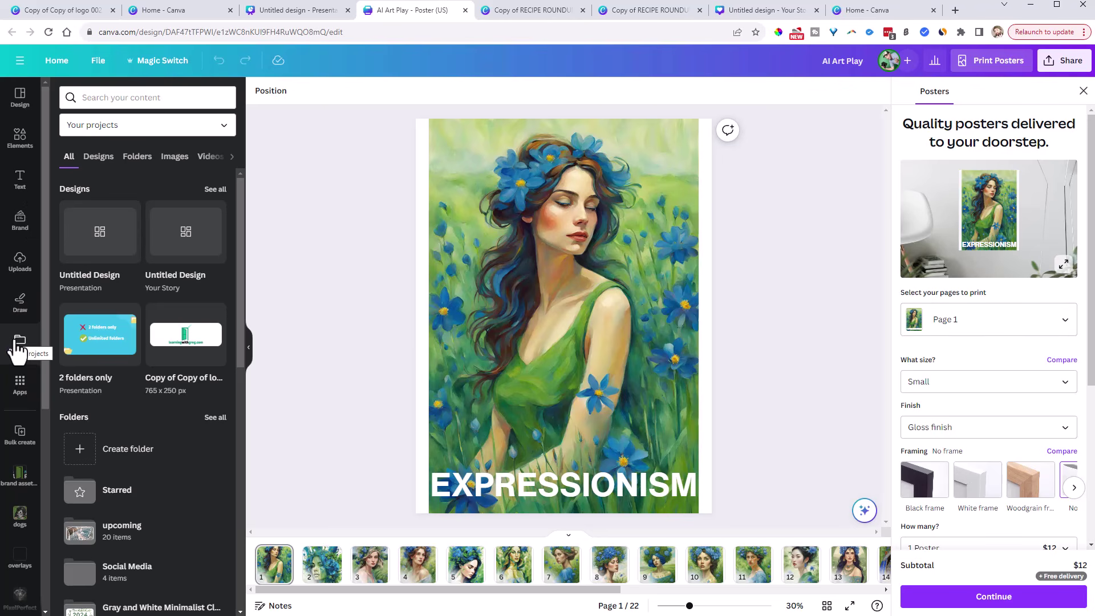
pyautogui.click(129, 161)
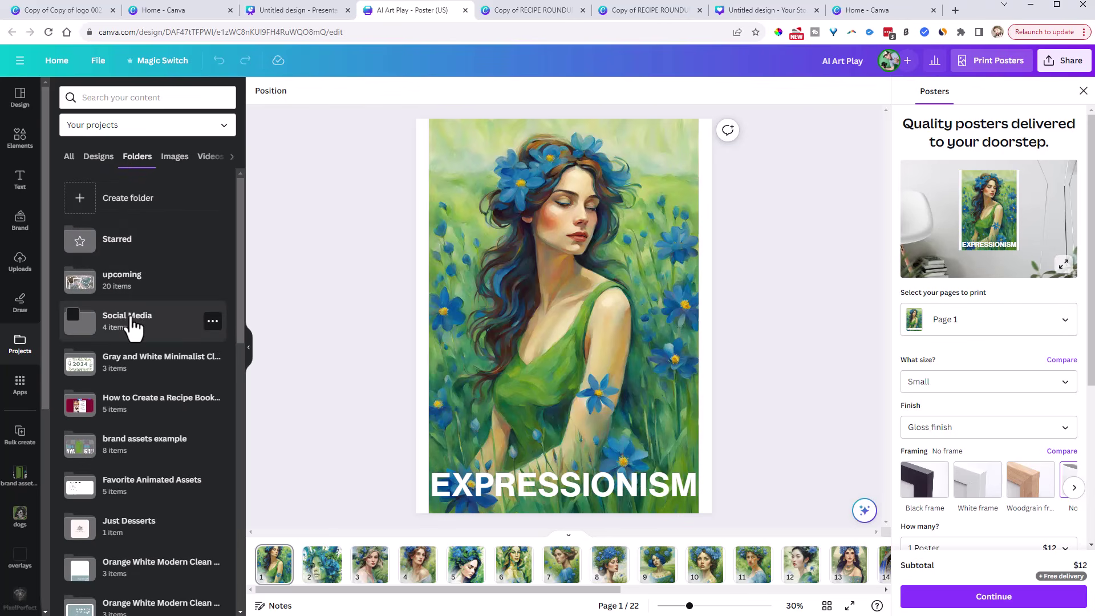
pyautogui.scroll(-2, 139, 519)
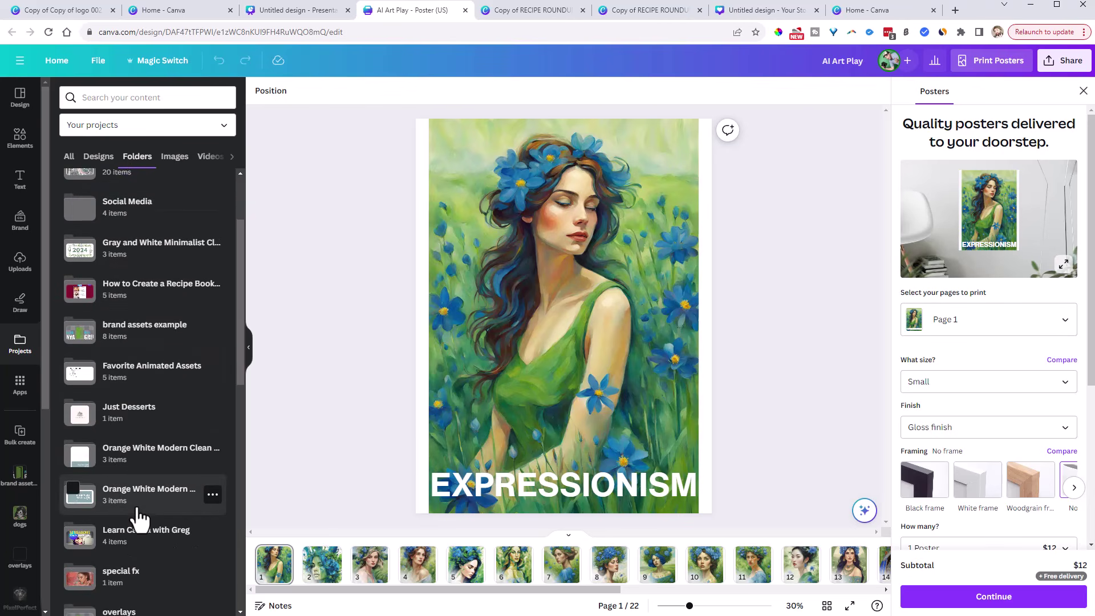
pyautogui.scroll(2, 139, 519)
# Search your projects for "social media" and open the Instagram subfolder within Social Media.
pyautogui.click(120, 99)
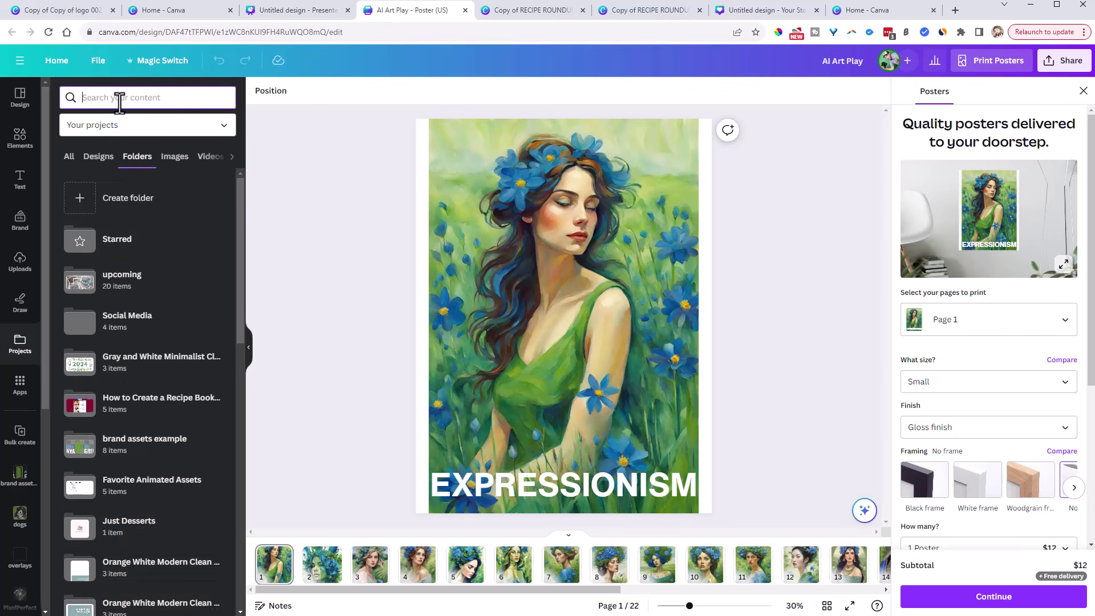
pyautogui.write('social media')
pyautogui.press('Return')
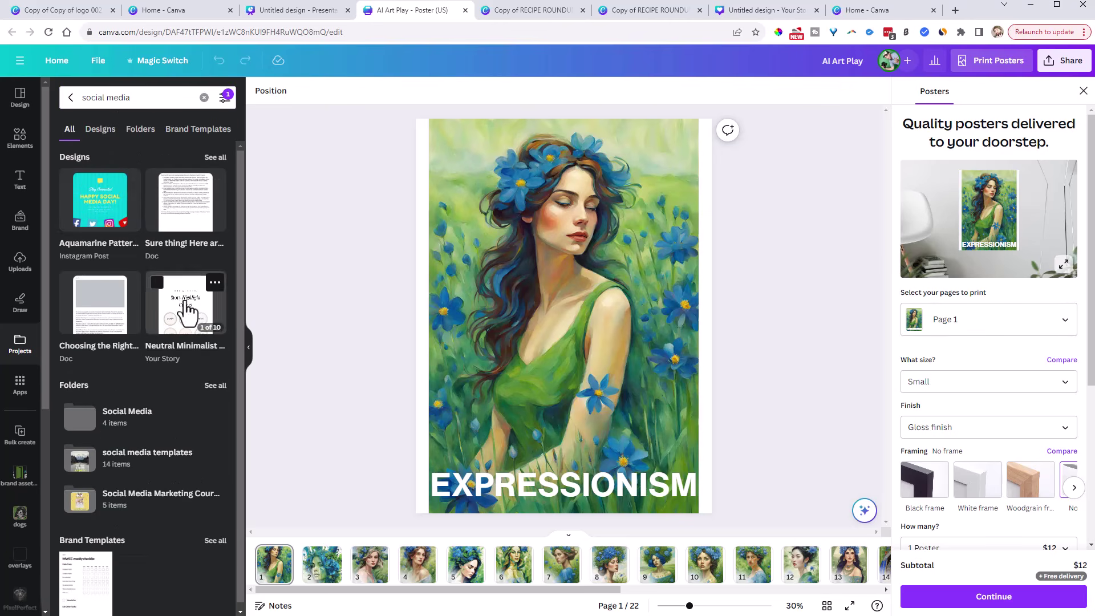
pyautogui.click(109, 436)
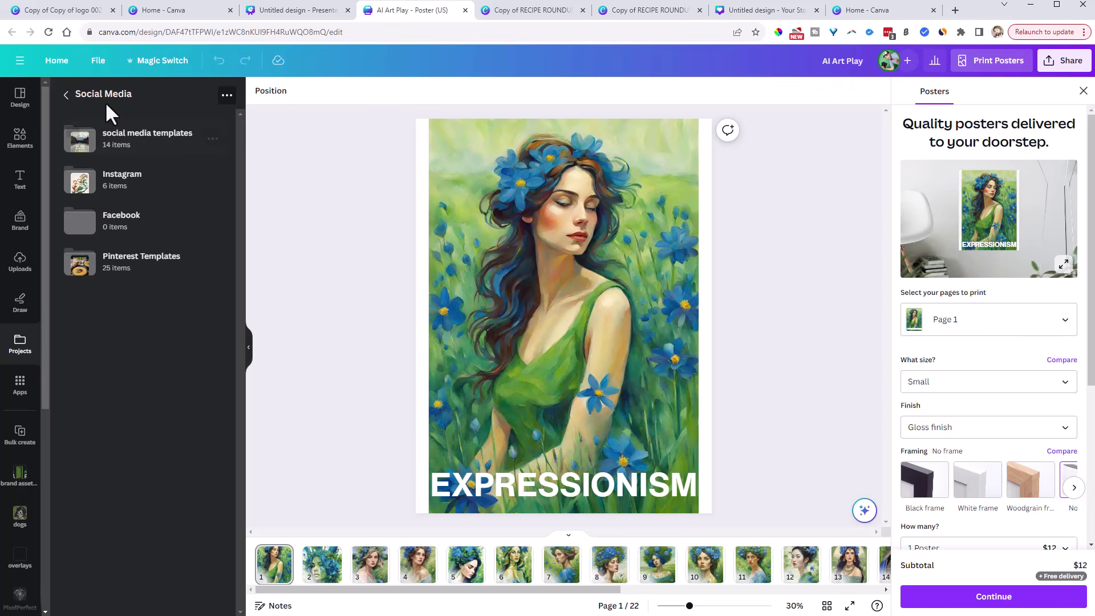
pyautogui.click(123, 196)
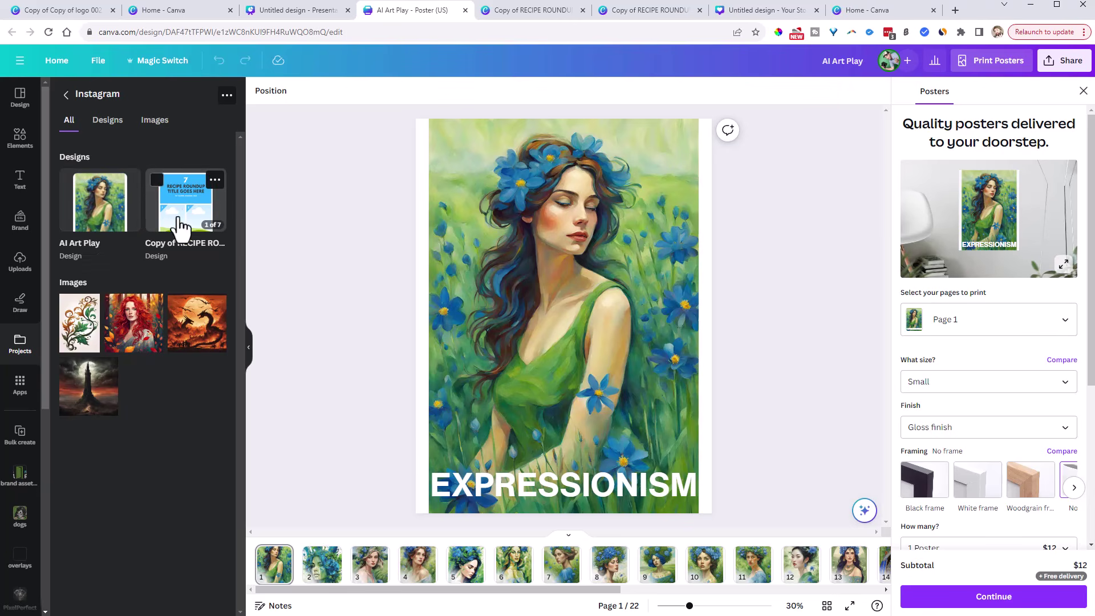
# Add the red-haired woman and dragon images from the Instagram folder to page 1, then deselect.
pyautogui.click(126, 338)
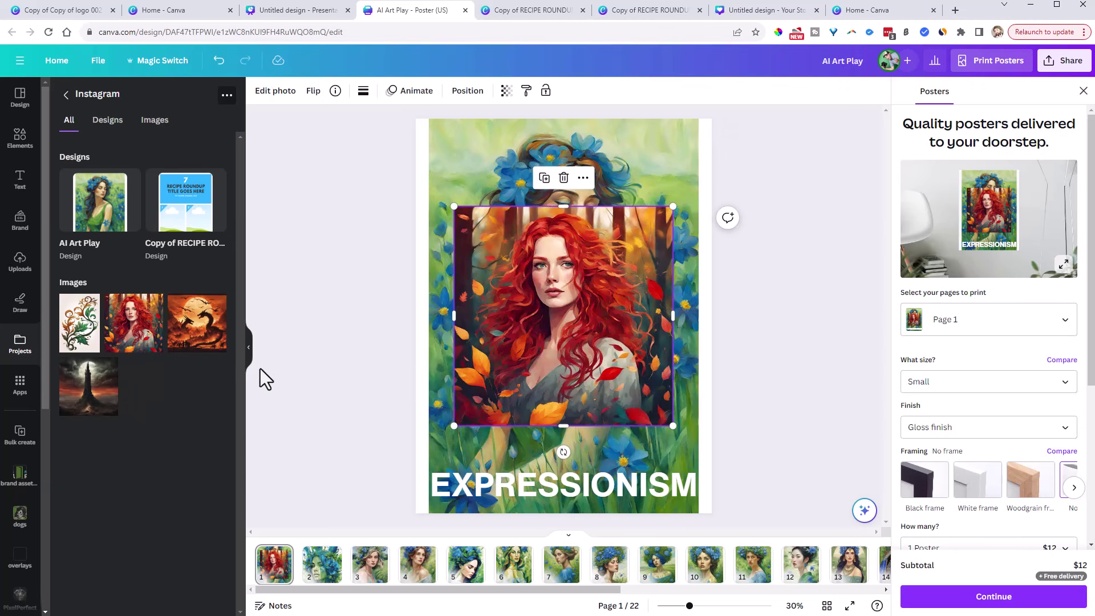
pyautogui.moveTo(215, 350); pyautogui.dragTo(481, 396)
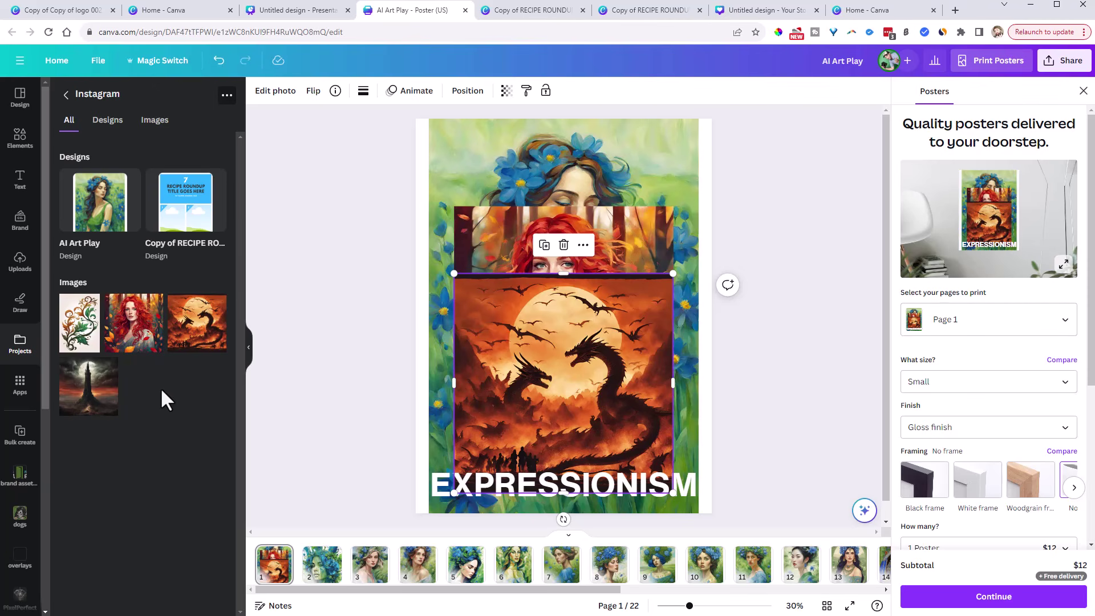
pyautogui.press('Escape')
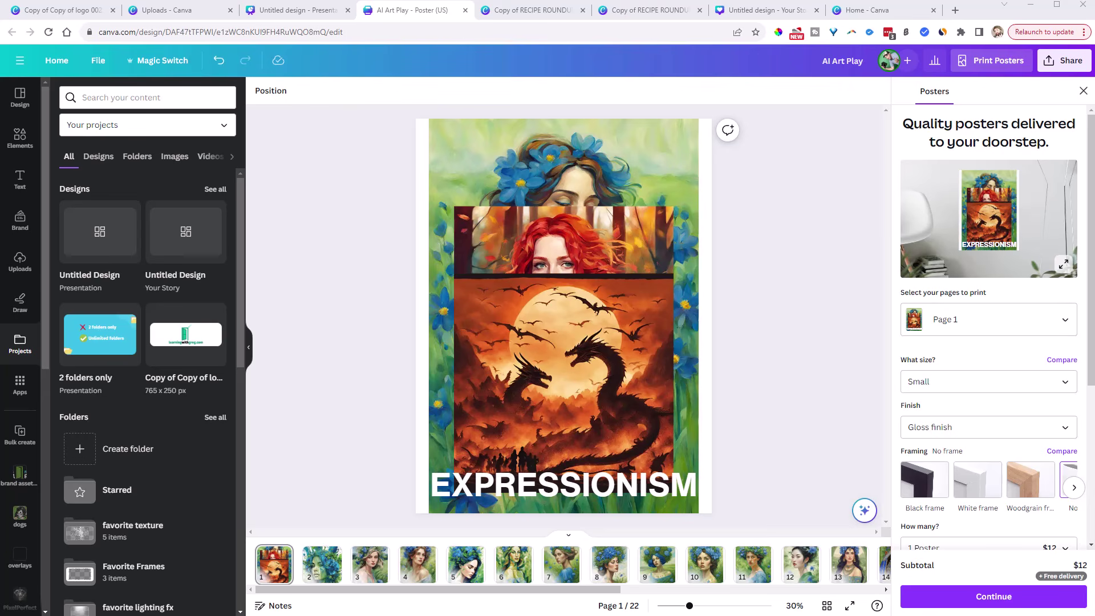
# Go to page 13, search your projects for "texture" and open the favorite texture folder.
pyautogui.click(849, 565)
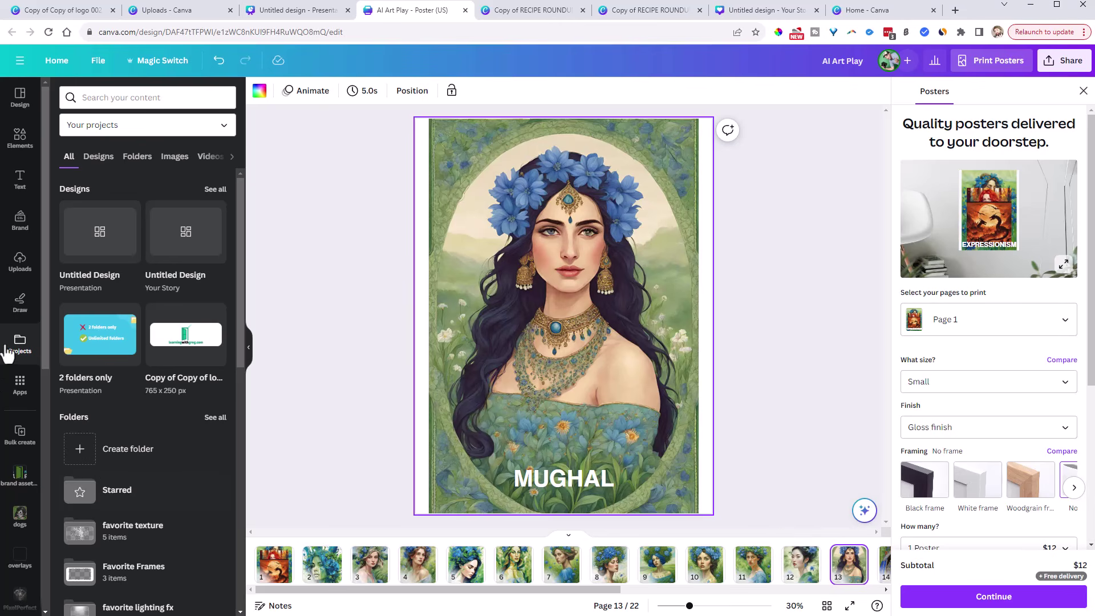
pyautogui.click(97, 98)
pyautogui.write('texture')
pyautogui.press('Return')
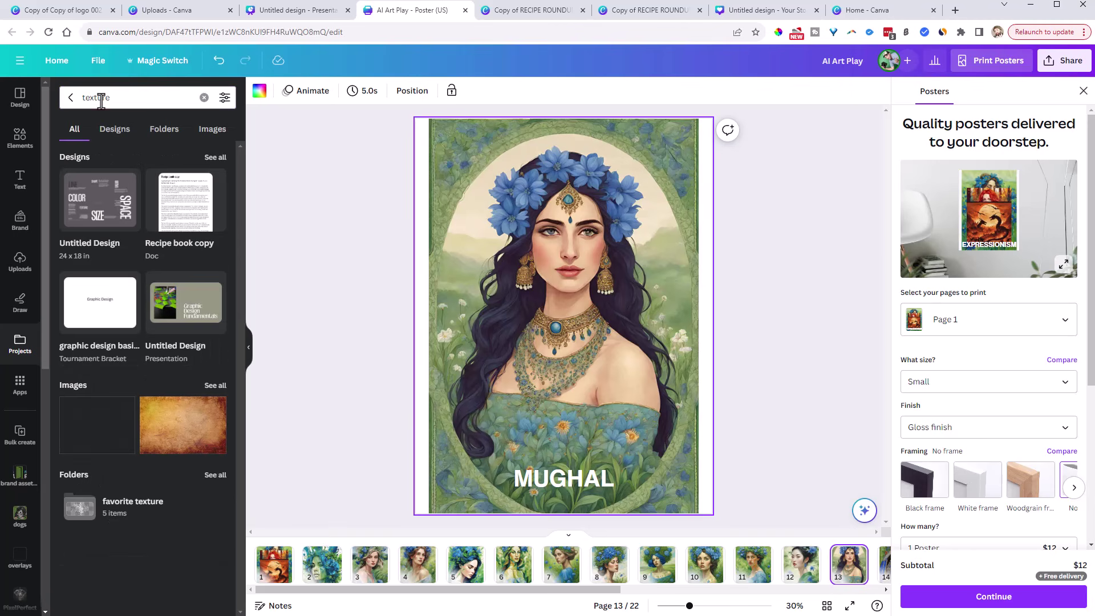
pyautogui.click(133, 507)
# Try the white splatter texture over the MUGHAL portrait, moving it on the page and deleting it.
pyautogui.click(96, 203)
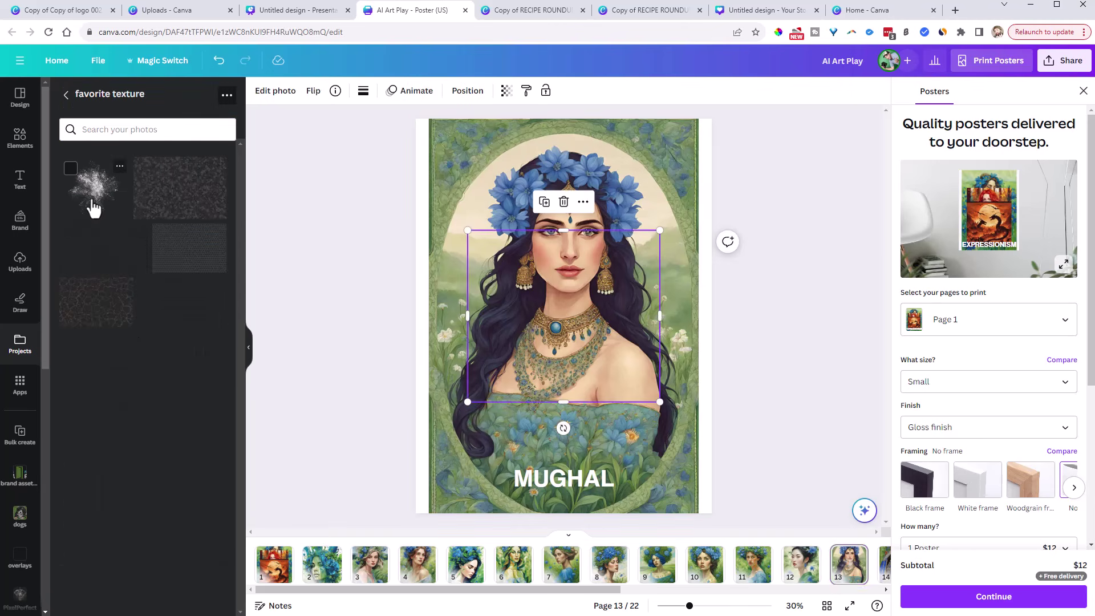
pyautogui.moveTo(476, 357); pyautogui.dragTo(538, 270)
pyautogui.press('Delete')
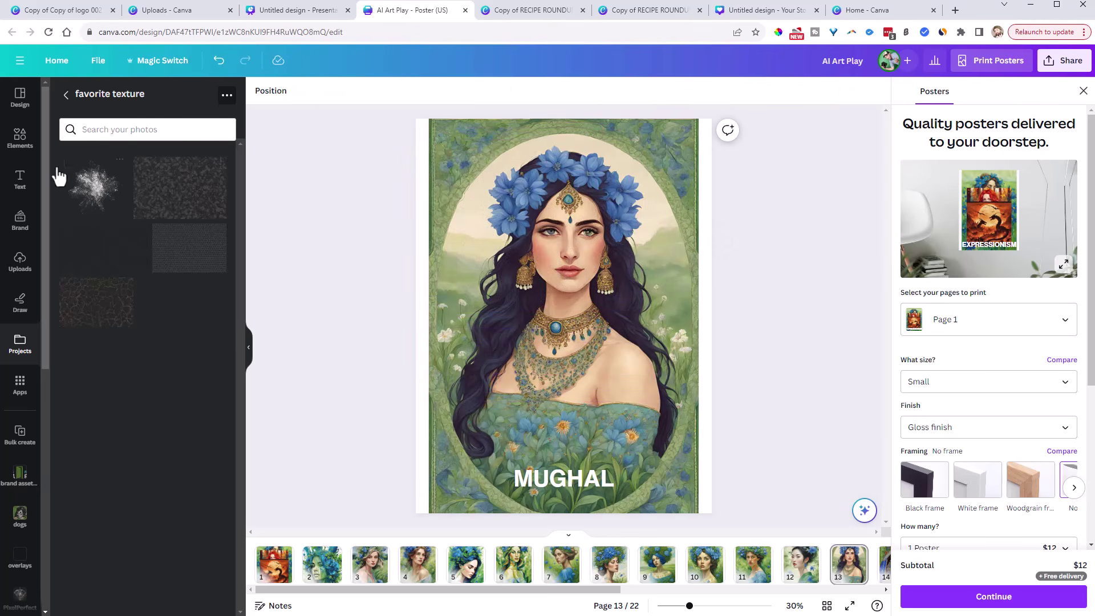
# Add a single-cell grid covering page 13 and return to the favorite texture folder.
pyautogui.click(20, 139)
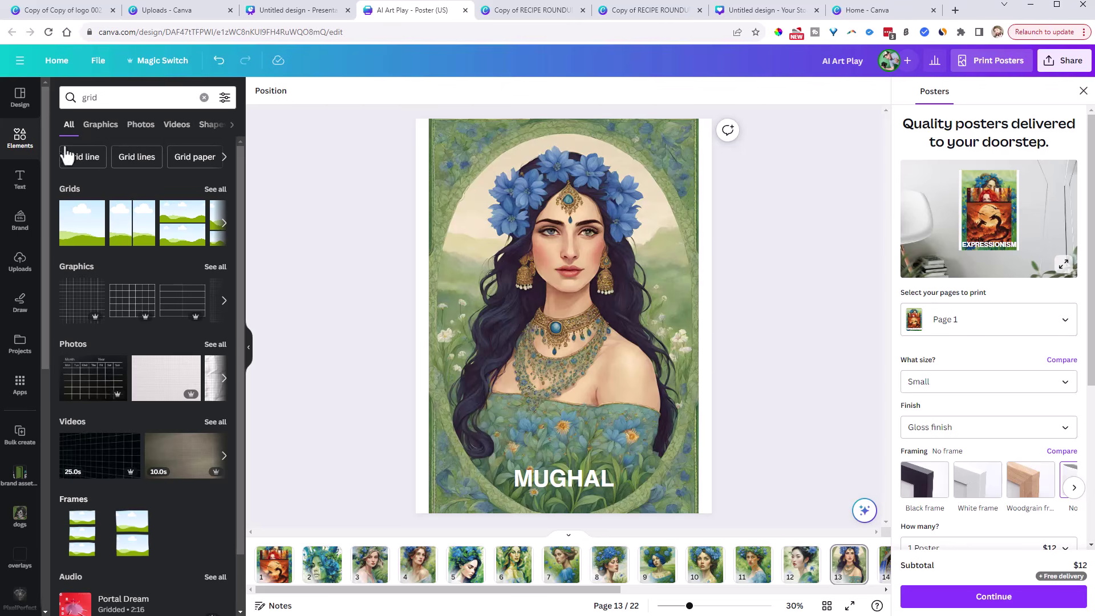
pyautogui.click(83, 223)
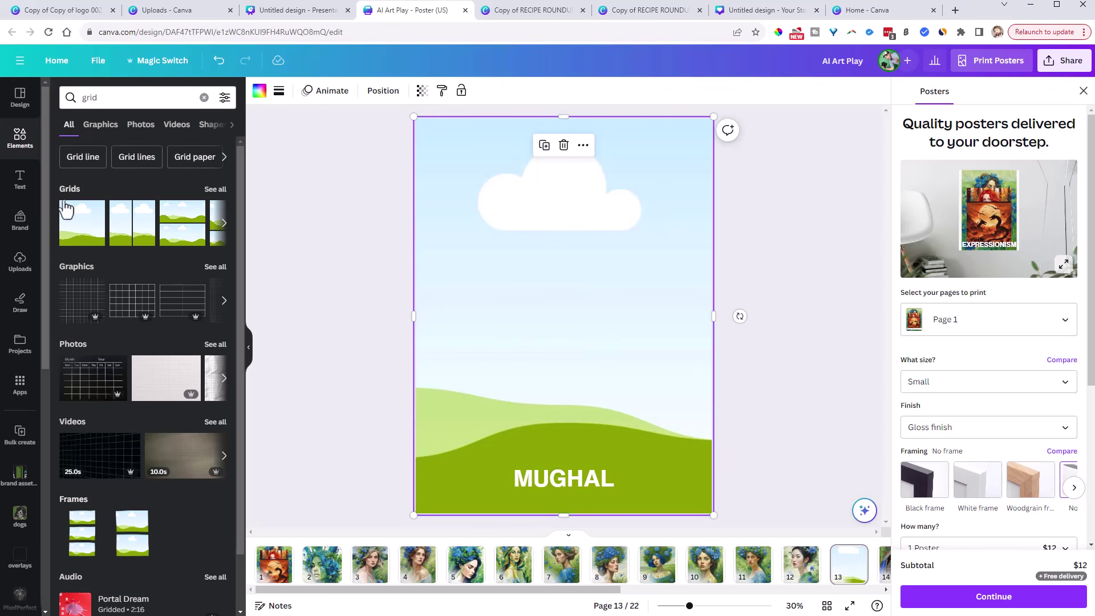
pyautogui.click(20, 351)
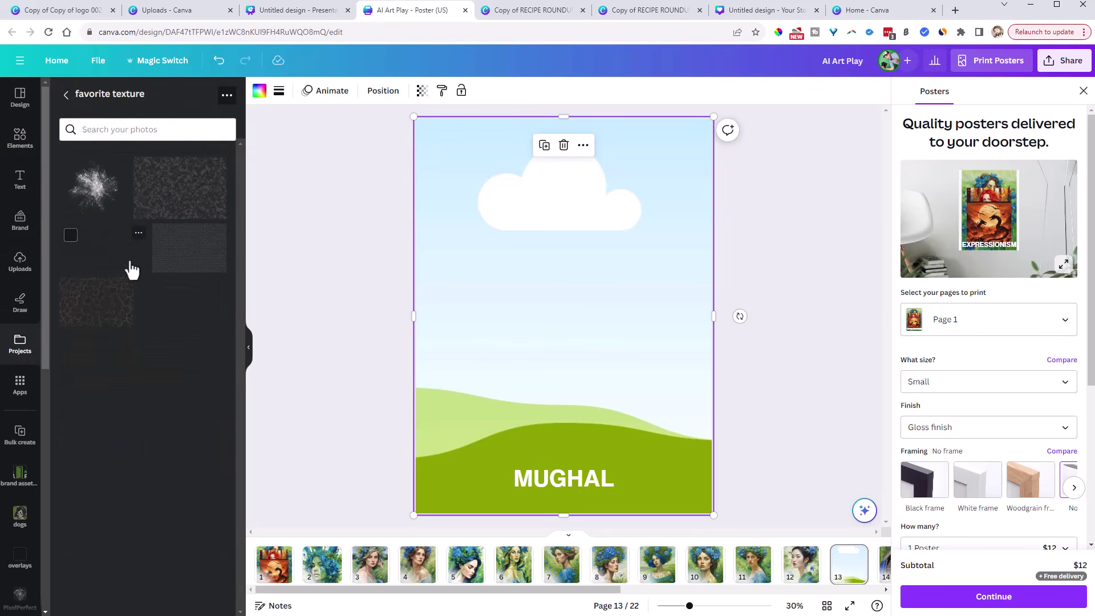
# Try several textures from the favorite texture folder as the grid's fill, ending with the diagonal scratch texture.
pyautogui.moveTo(183, 200); pyautogui.dragTo(451, 286)
pyautogui.click(189, 254)
pyautogui.click(94, 302)
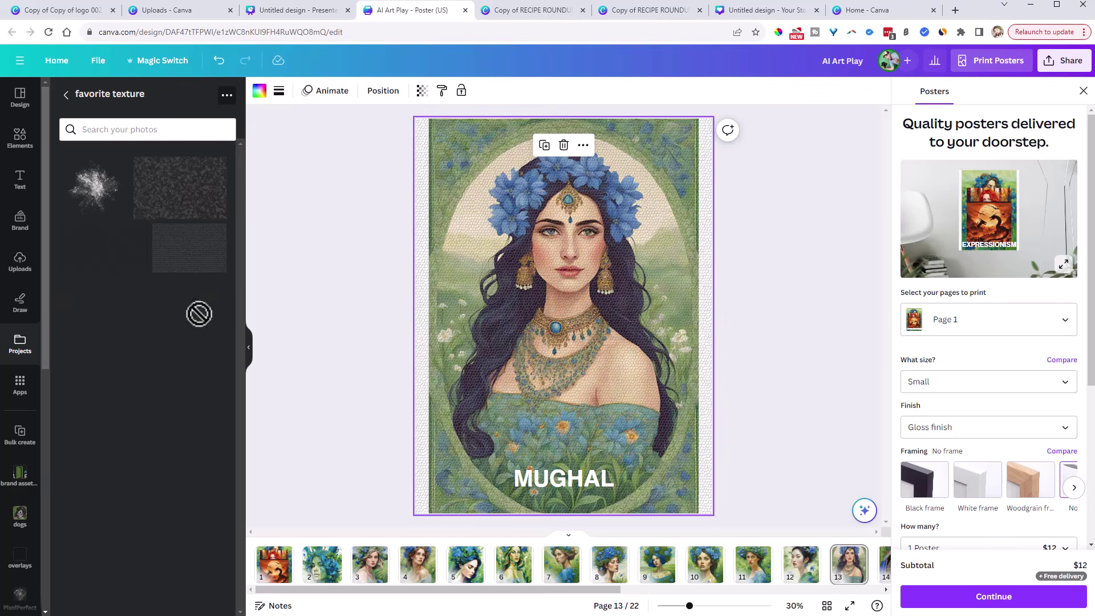
pyautogui.click(99, 261)
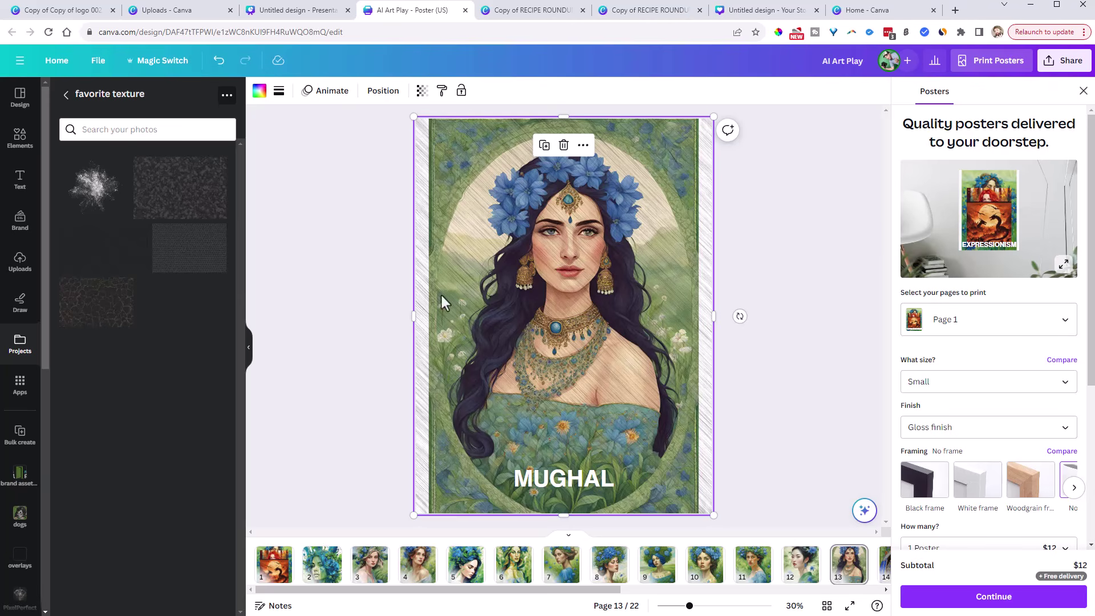
# Search your projects for "frames", open Favorite Frames and fill the page 13 grid with the white rough-edged frame.
pyautogui.click(66, 96)
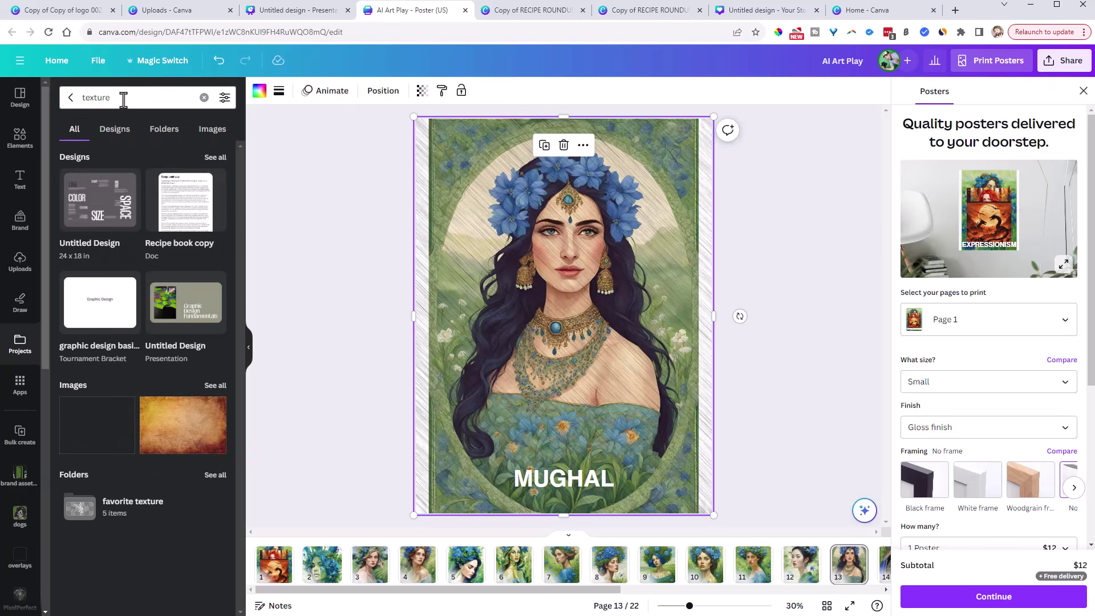
pyautogui.click(203, 98)
pyautogui.write('frames')
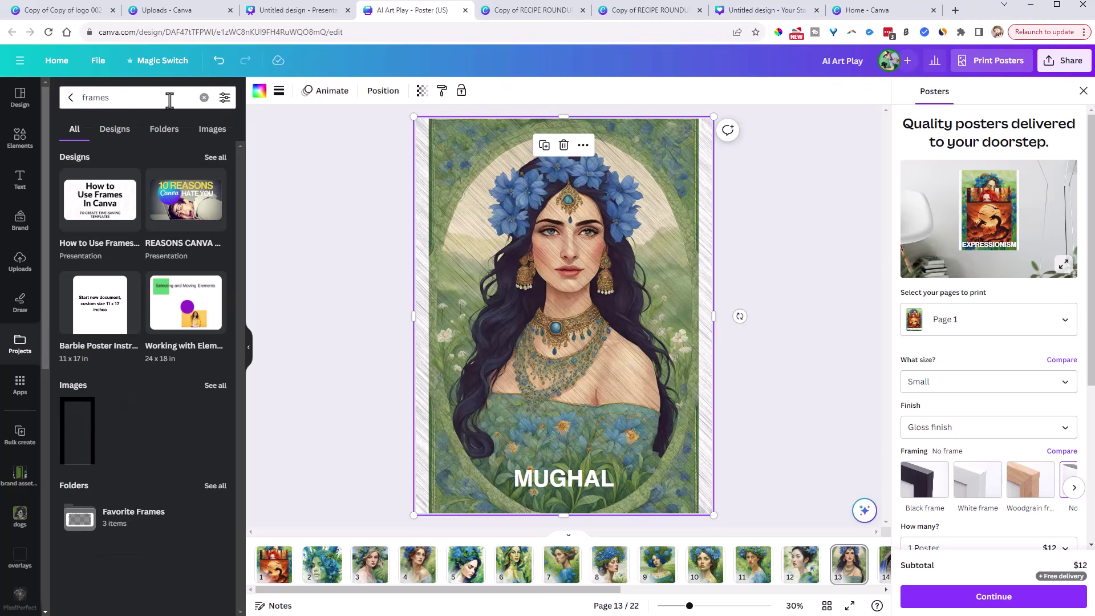
pyautogui.click(126, 518)
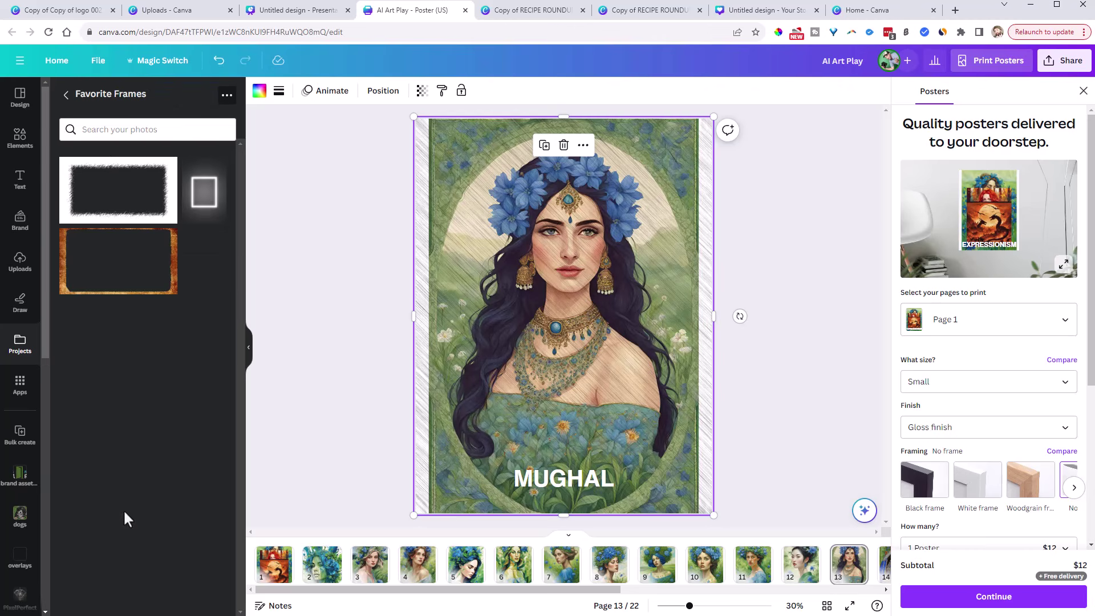
pyautogui.moveTo(124, 210)
pyautogui.moveTo(143, 210); pyautogui.dragTo(514, 305)
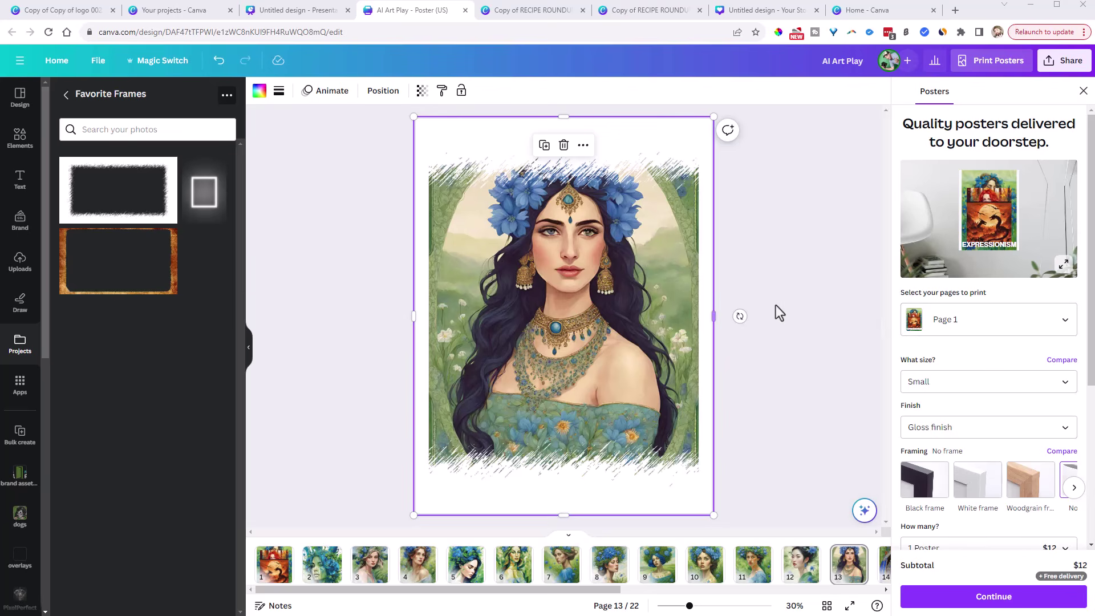
# Browse the images in Your projects, select the first red-haired woman image to view its folder option, and return to AI Art Play.
pyautogui.click(187, 12)
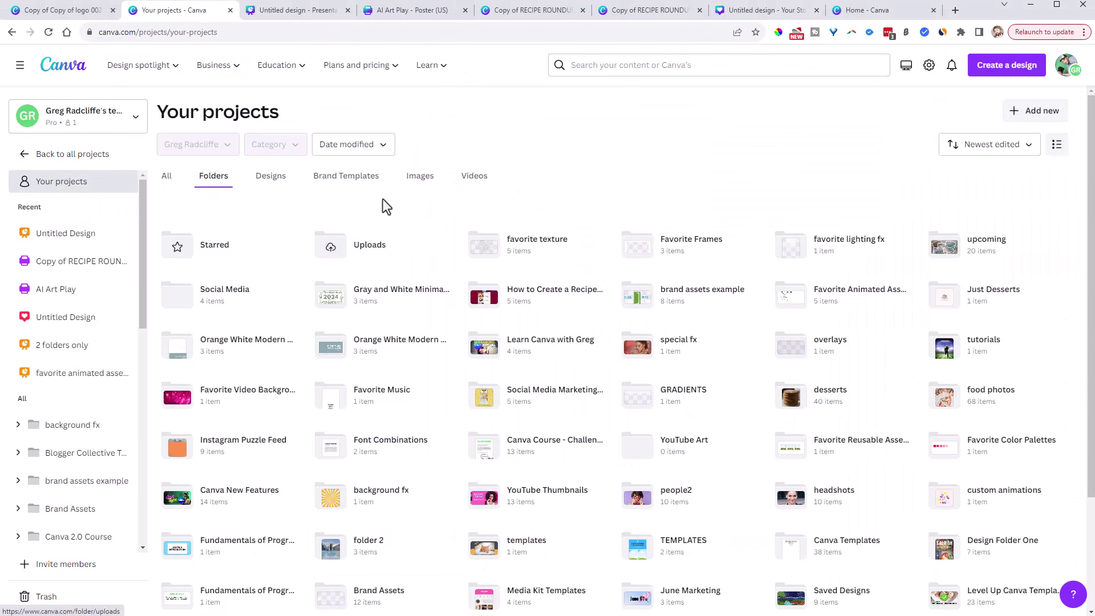
pyautogui.click(406, 184)
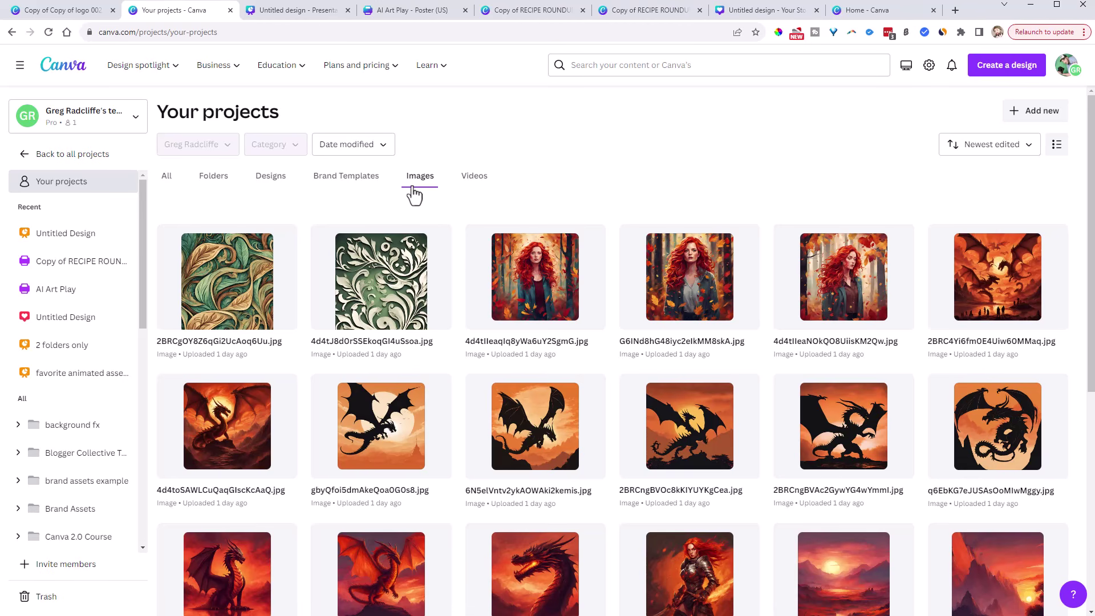
pyautogui.click(479, 238)
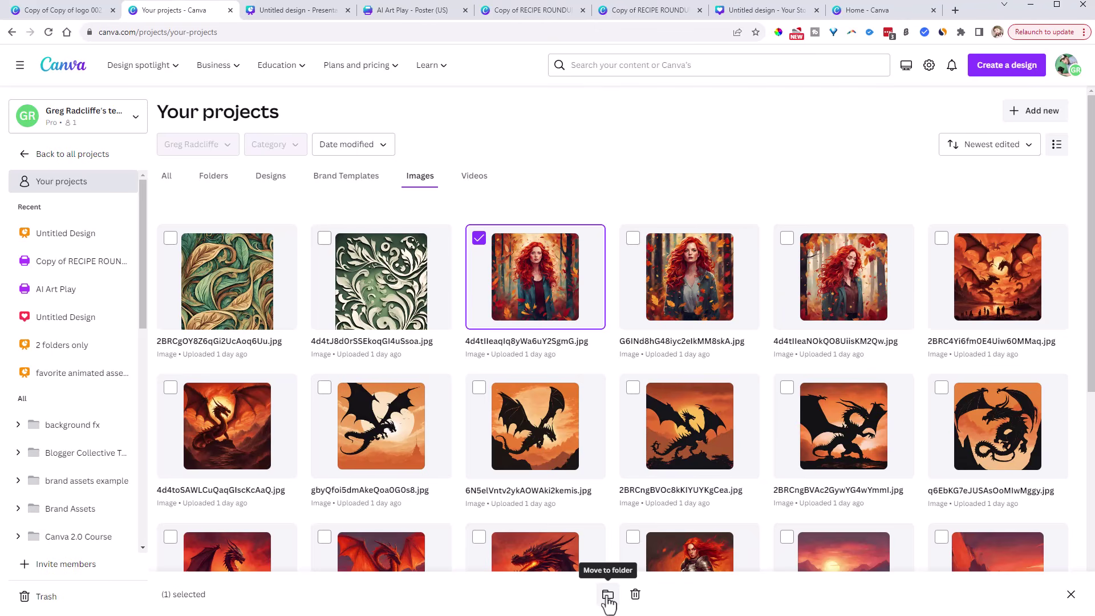
pyautogui.click(315, 11)
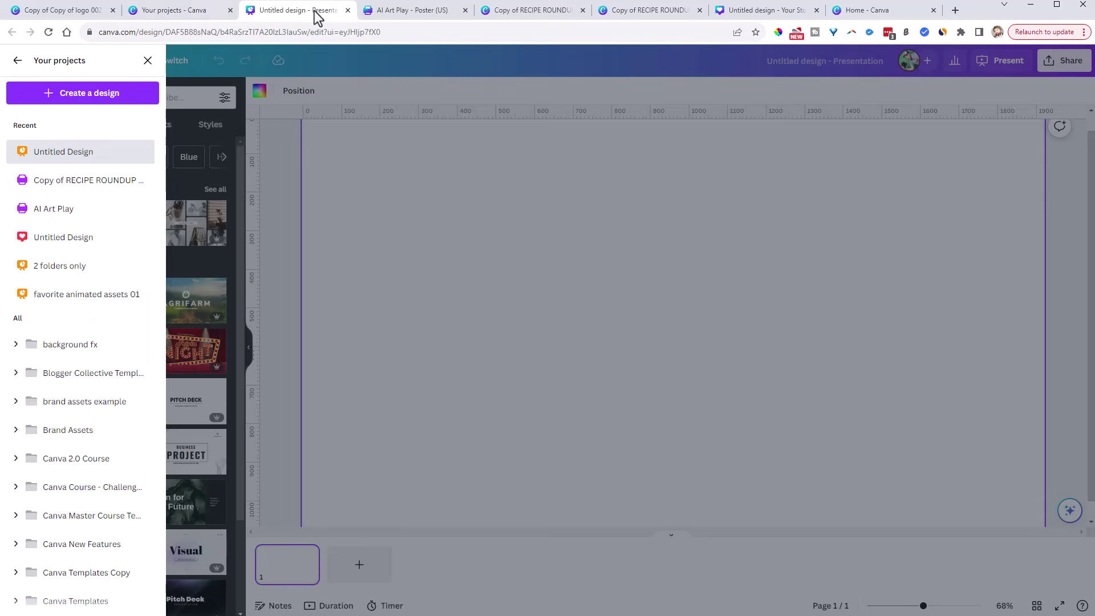
pyautogui.click(431, 17)
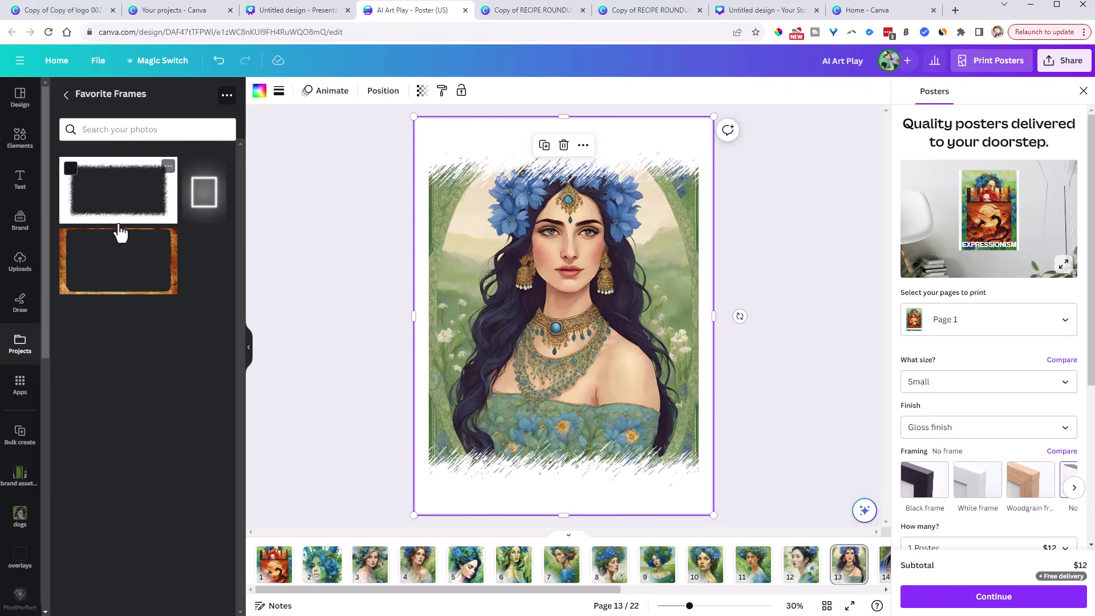
# Search the elements library for "frames" and limit the results to graphics.
pyautogui.click(20, 138)
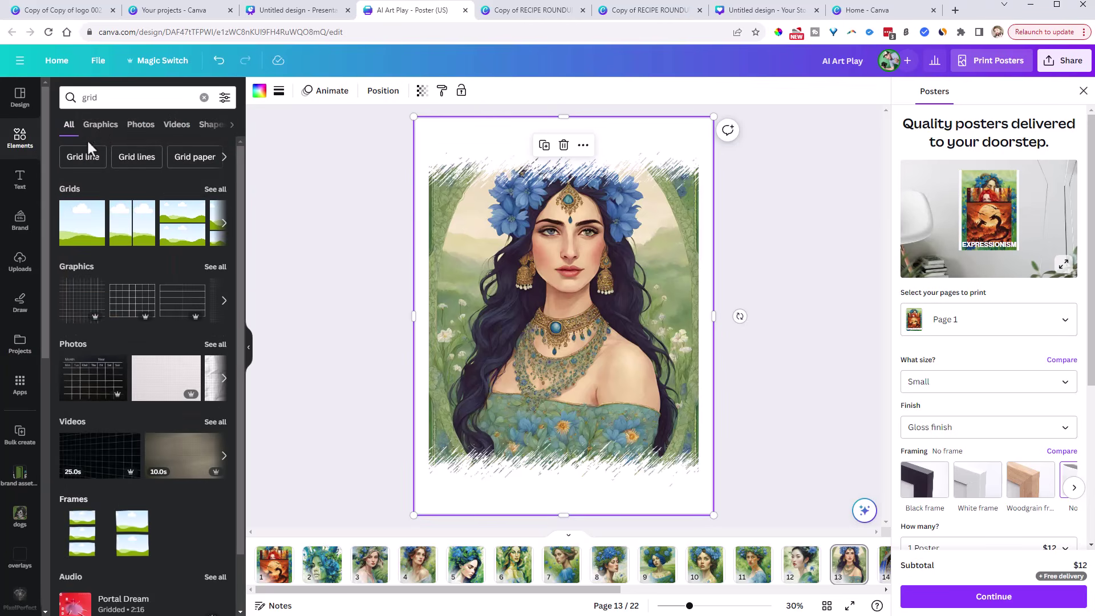
pyautogui.click(105, 97)
pyautogui.moveTo(105, 97); pyautogui.dragTo(56, 100)
pyautogui.write('f')
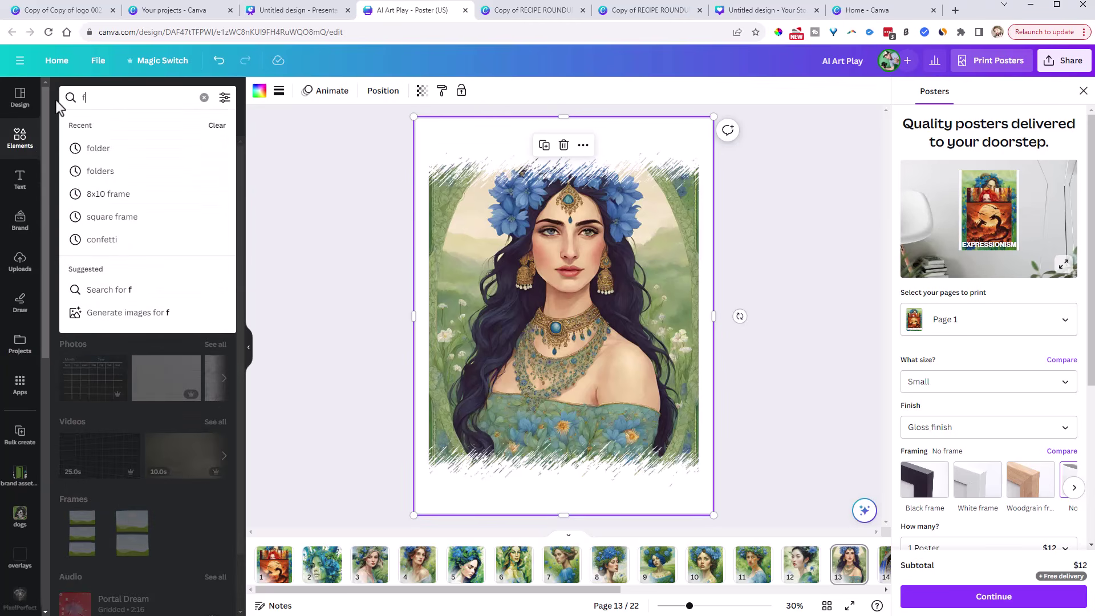
pyautogui.write('rames')
pyautogui.press('Return')
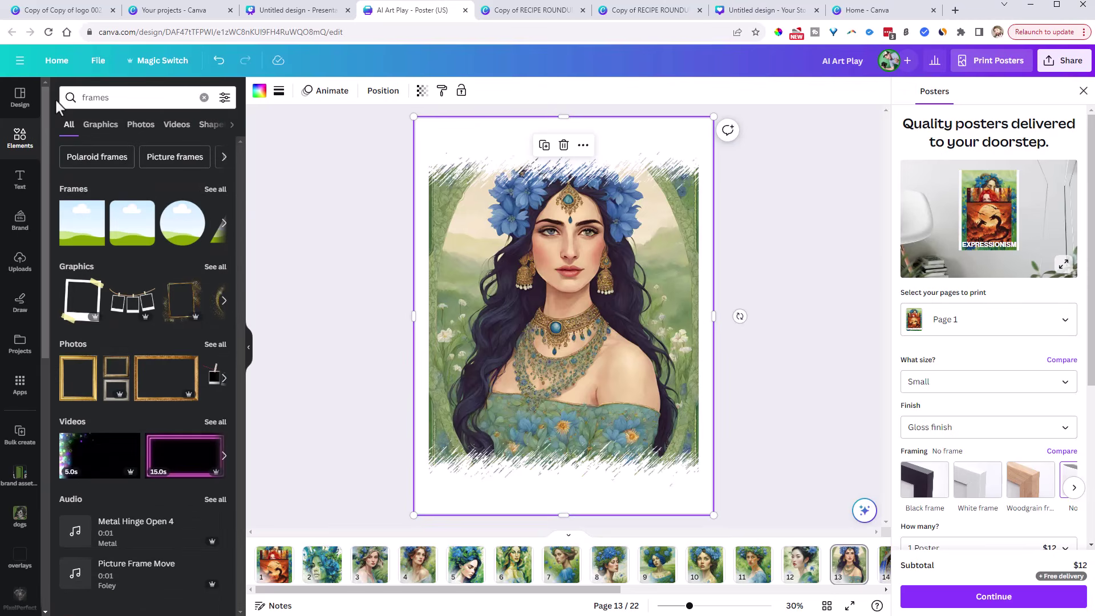
pyautogui.click(101, 127)
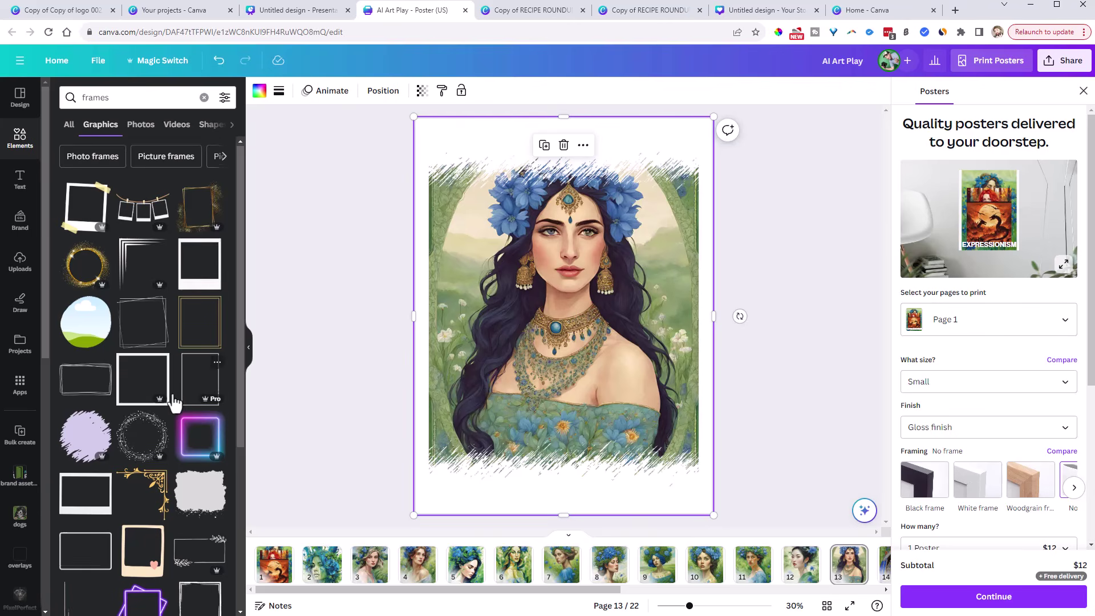
# Add the Square Neon Frame graphic to the Favorite Frames folder.
pyautogui.scroll(-2, 133, 343)
pyautogui.moveTo(186, 323)
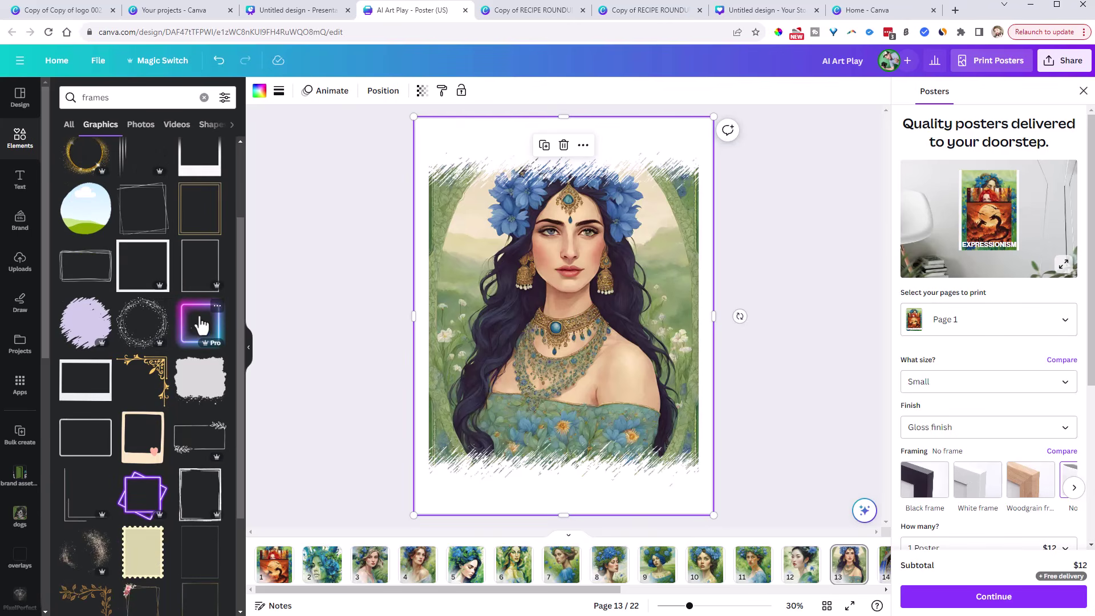
pyautogui.click(216, 306)
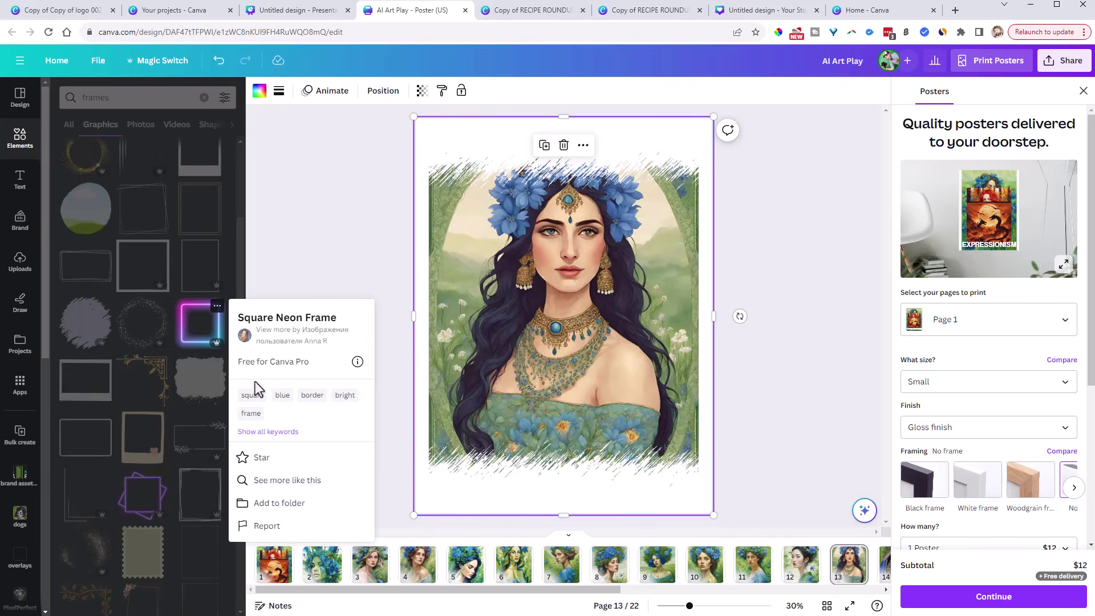
pyautogui.click(268, 503)
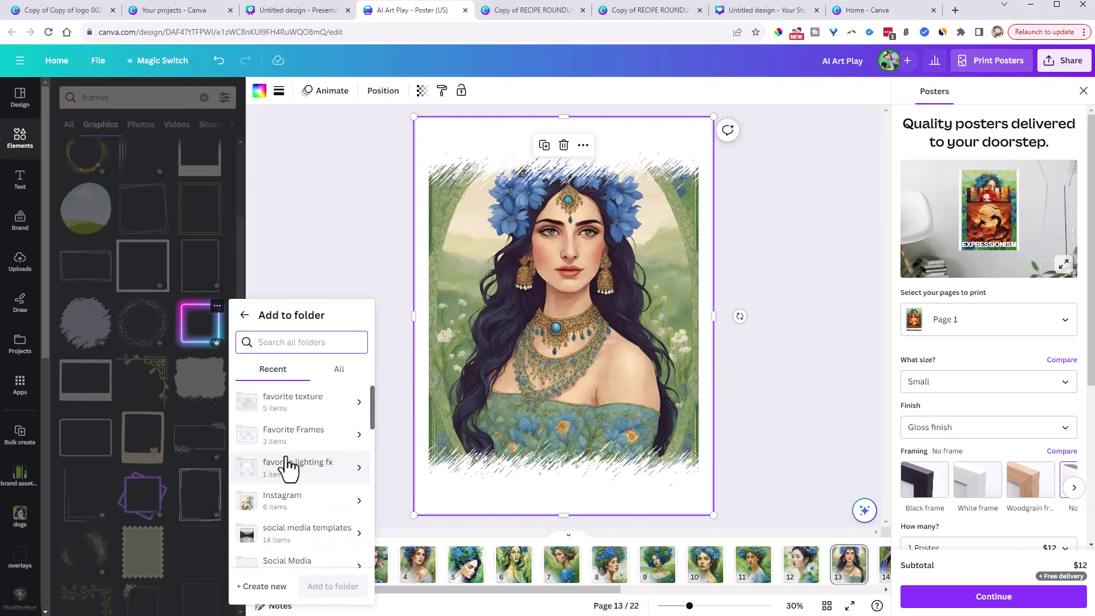
pyautogui.click(311, 440)
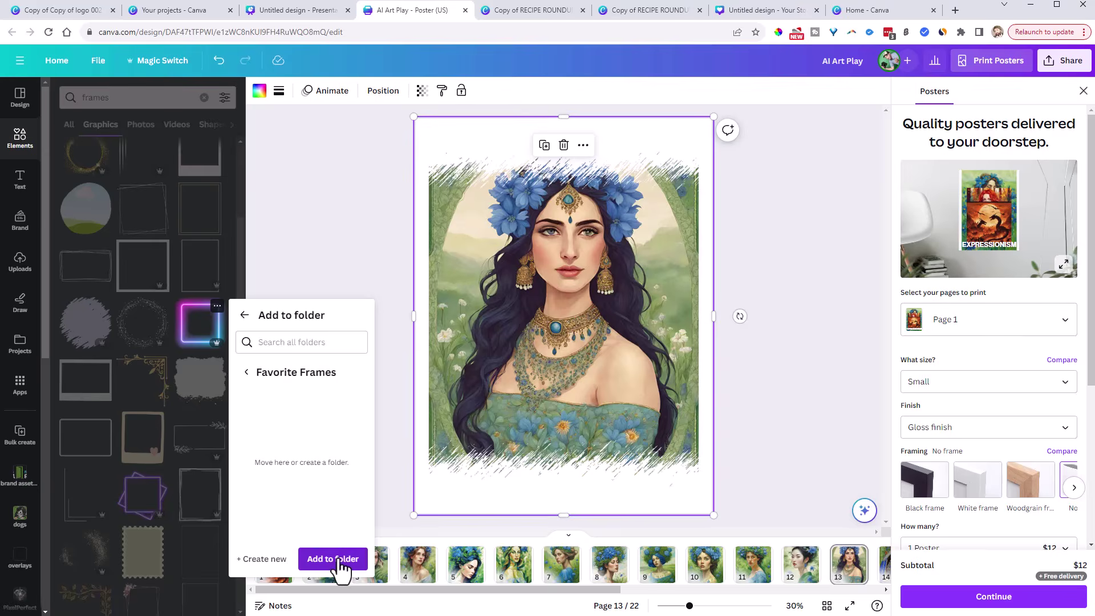
pyautogui.click(336, 559)
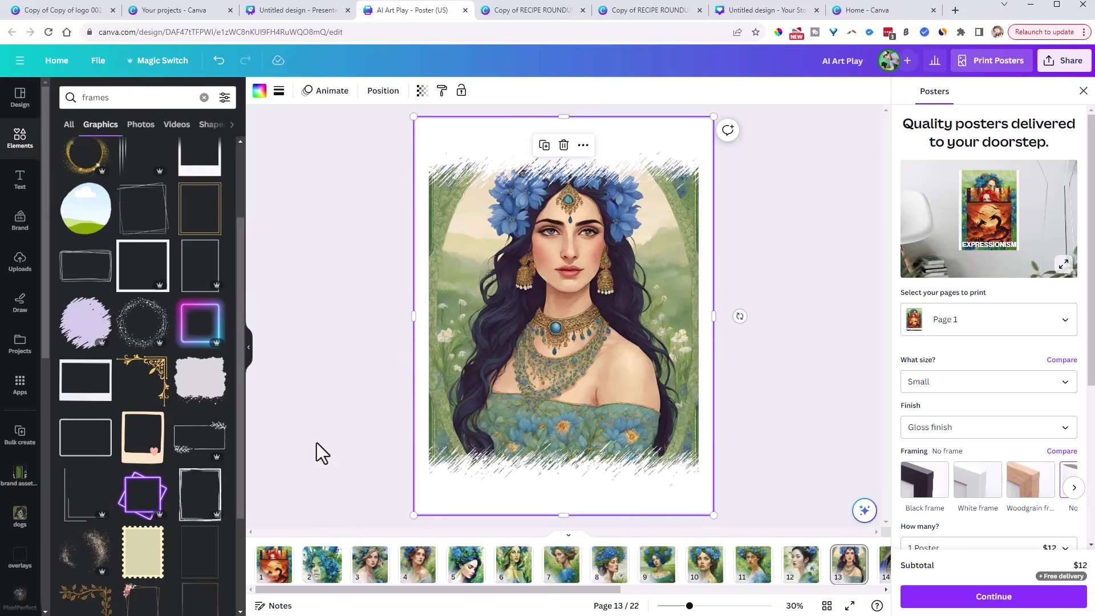
# Place the pink-and-blue neon frame from the Favorite Frames folder over the portrait on page 13.
pyautogui.click(21, 346)
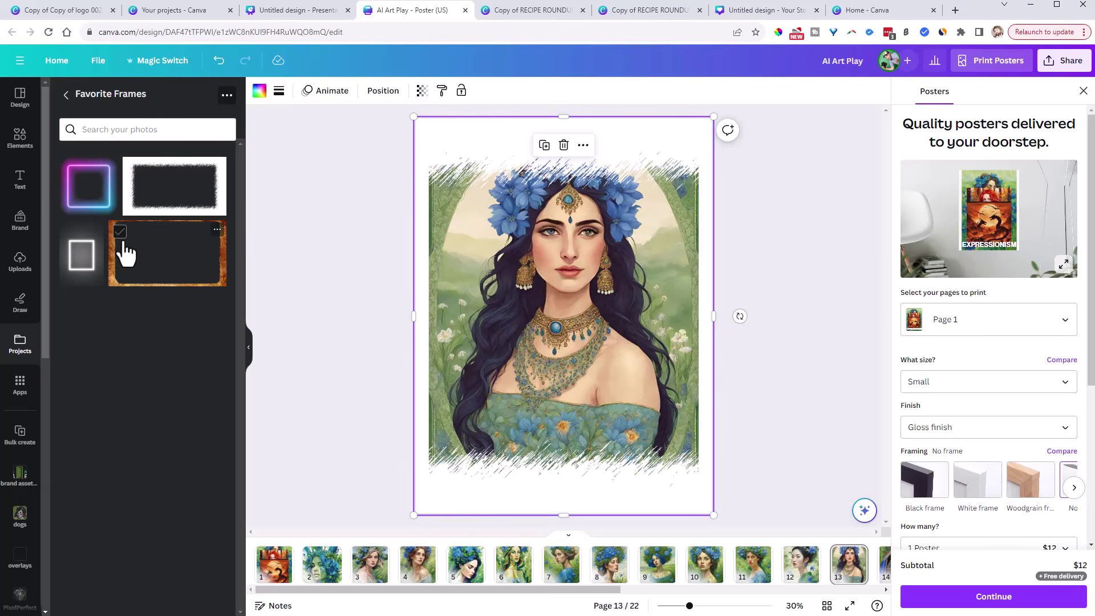
pyautogui.click(88, 183)
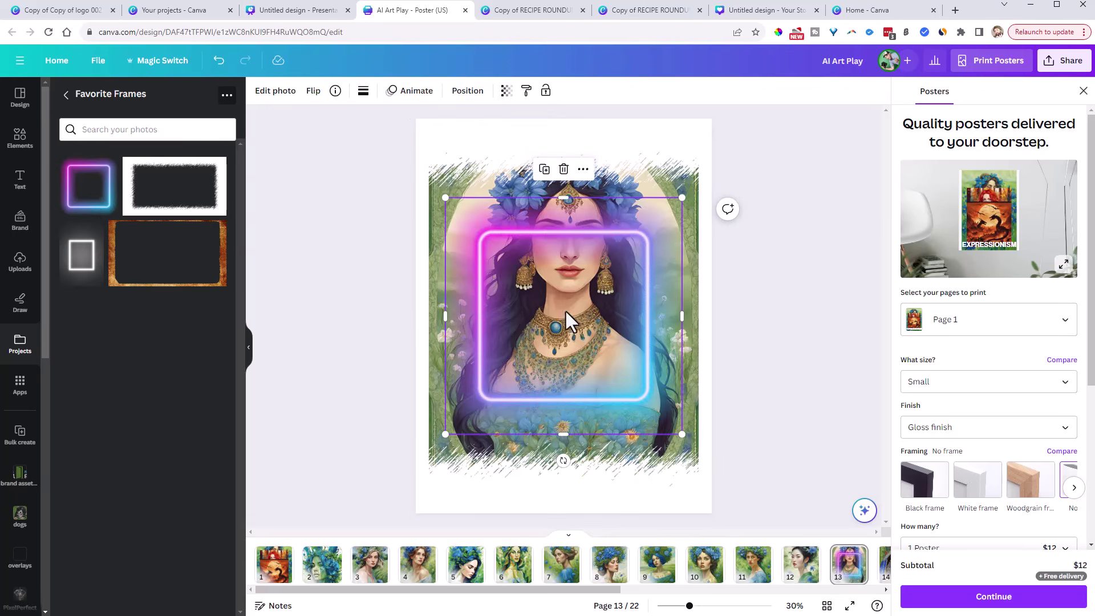
pyautogui.click(744, 347)
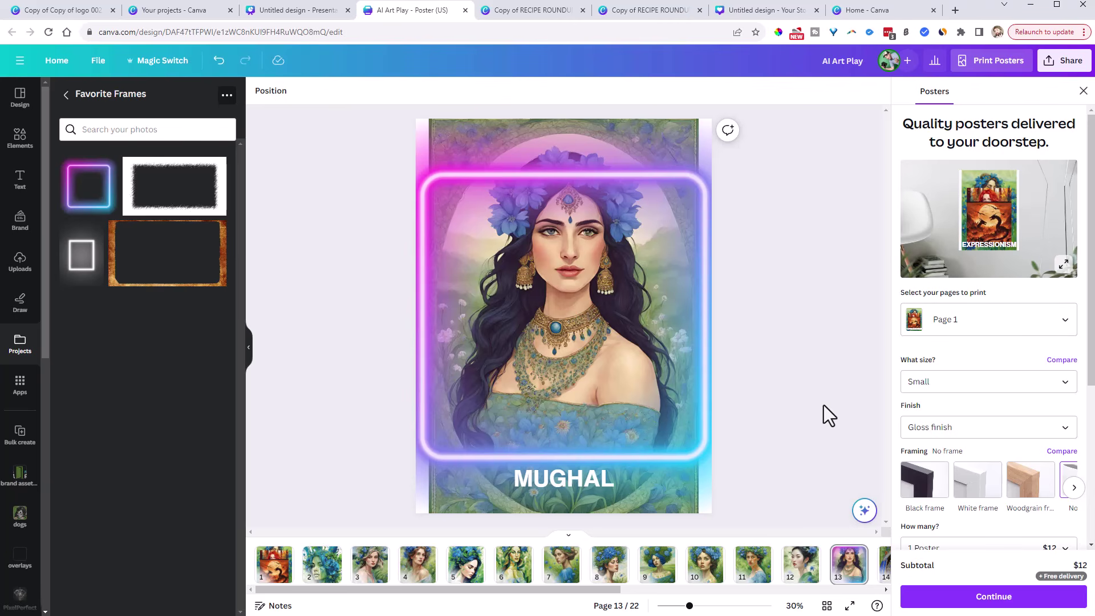
pyautogui.click(494, 509)
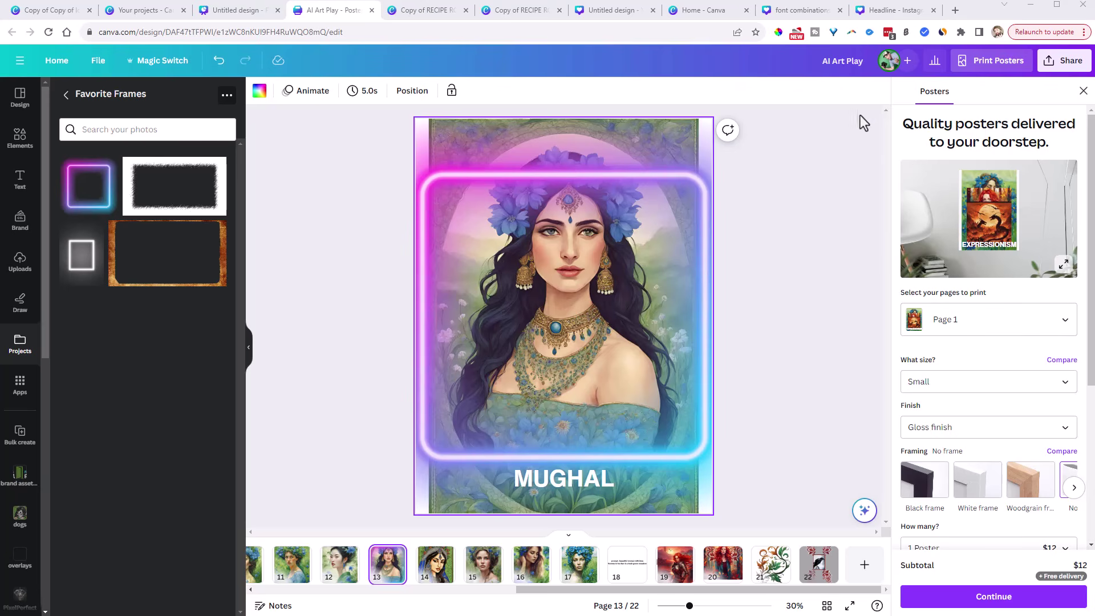
# Switch to the font combinations design, view the pairings on pages 2 to 4, and show the built-in text options.
pyautogui.click(807, 10)
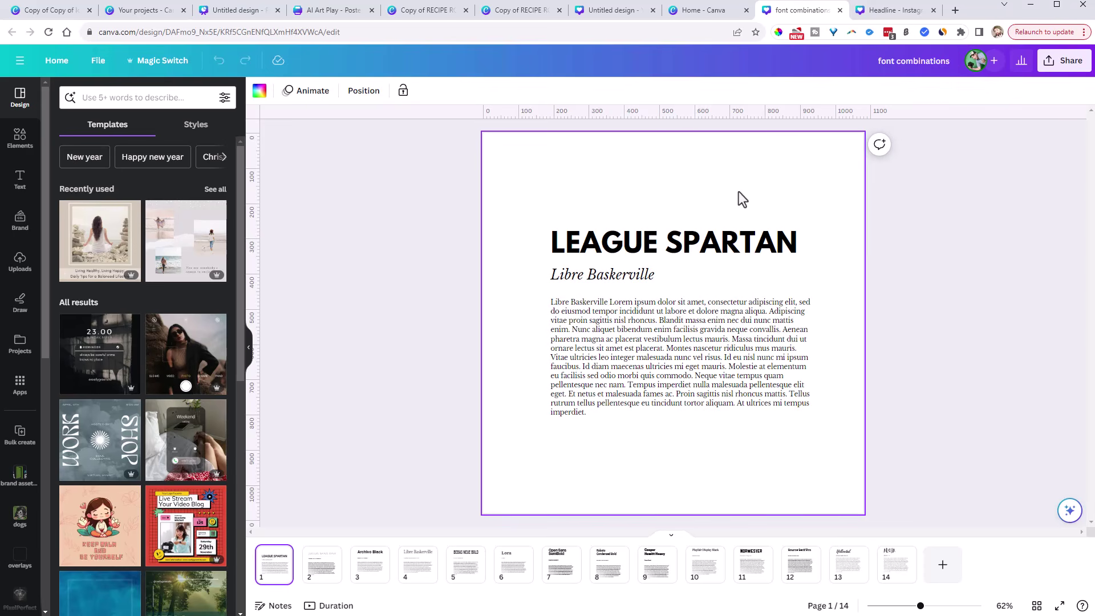
pyautogui.click(324, 562)
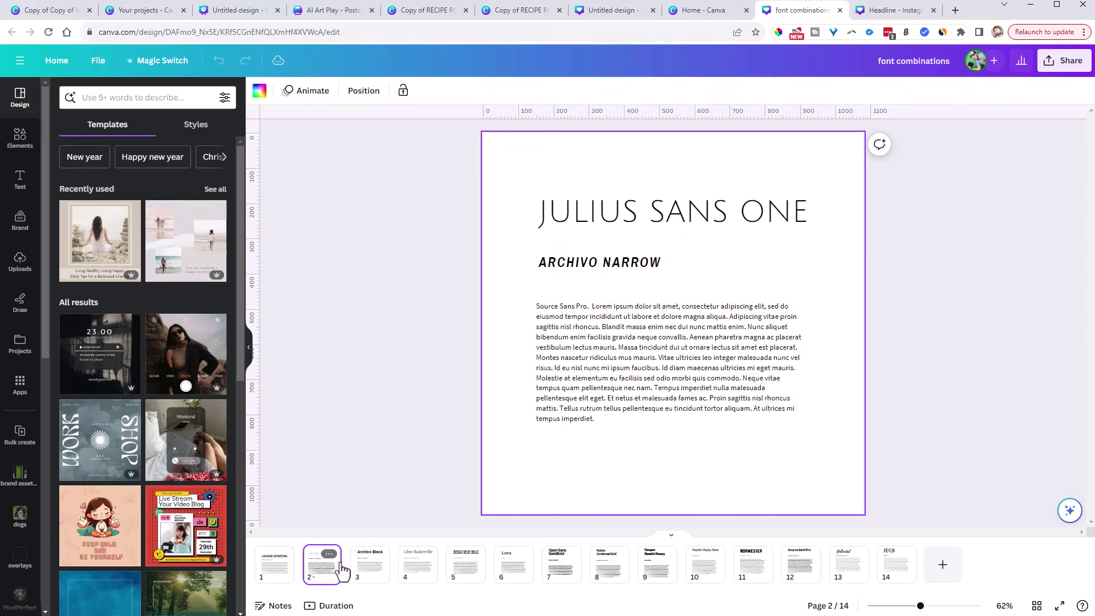
pyautogui.click(368, 570)
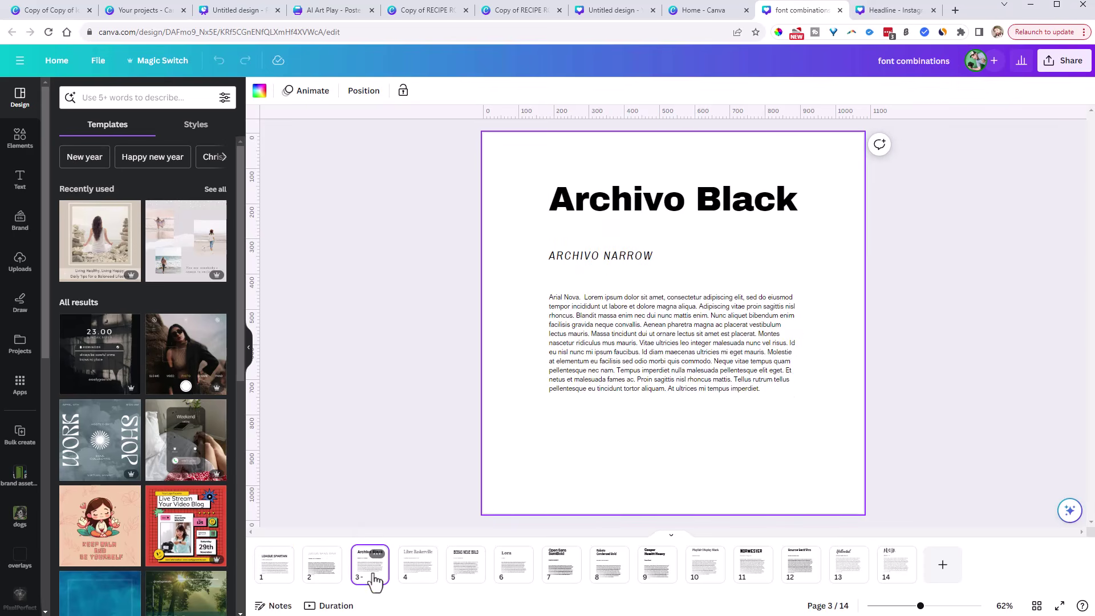
pyautogui.click(411, 578)
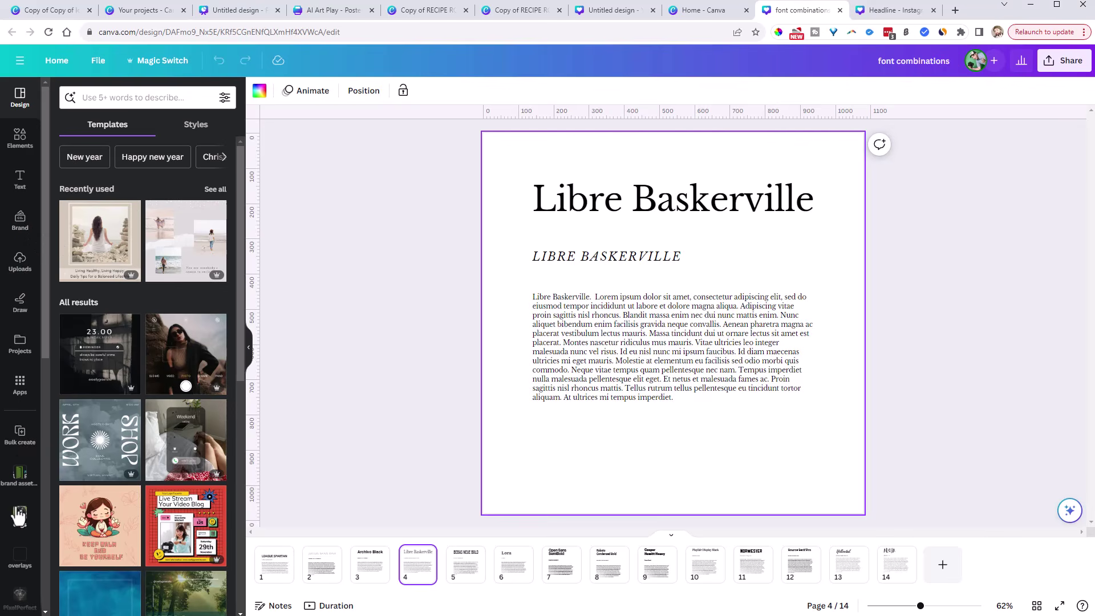
pyautogui.click(20, 181)
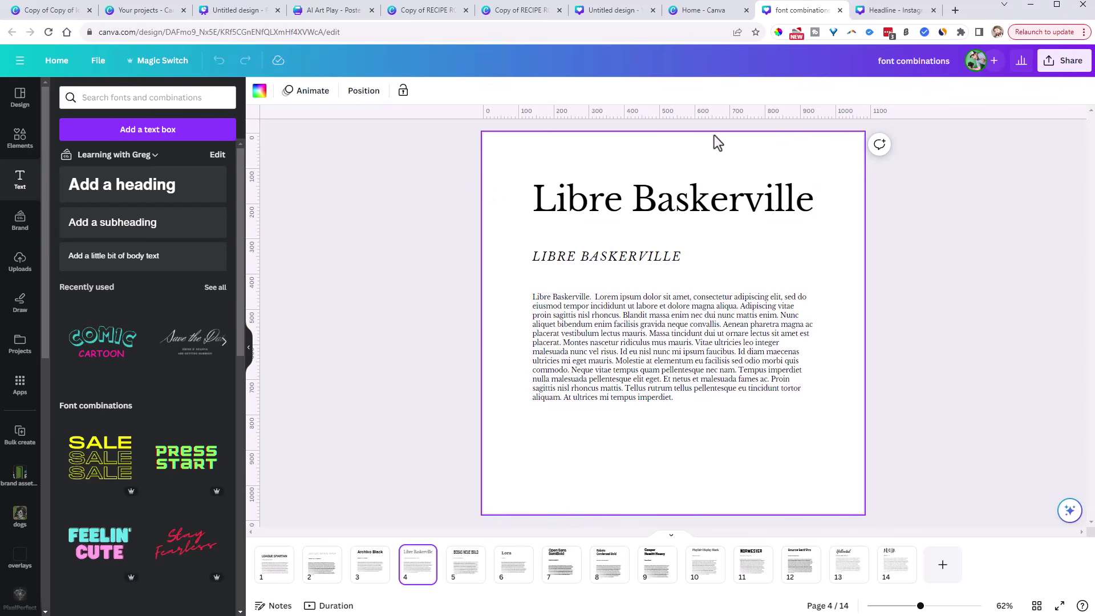
# Switch to the Headline design and delete page 2 with the Norwester font combination.
pyautogui.click(885, 18)
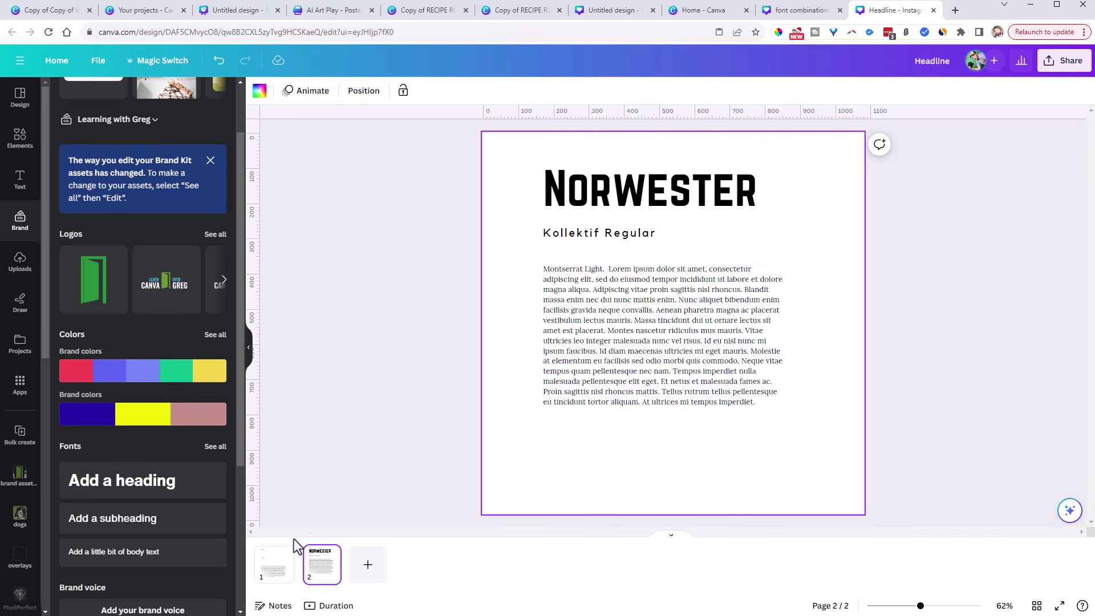
pyautogui.moveTo(329, 568)
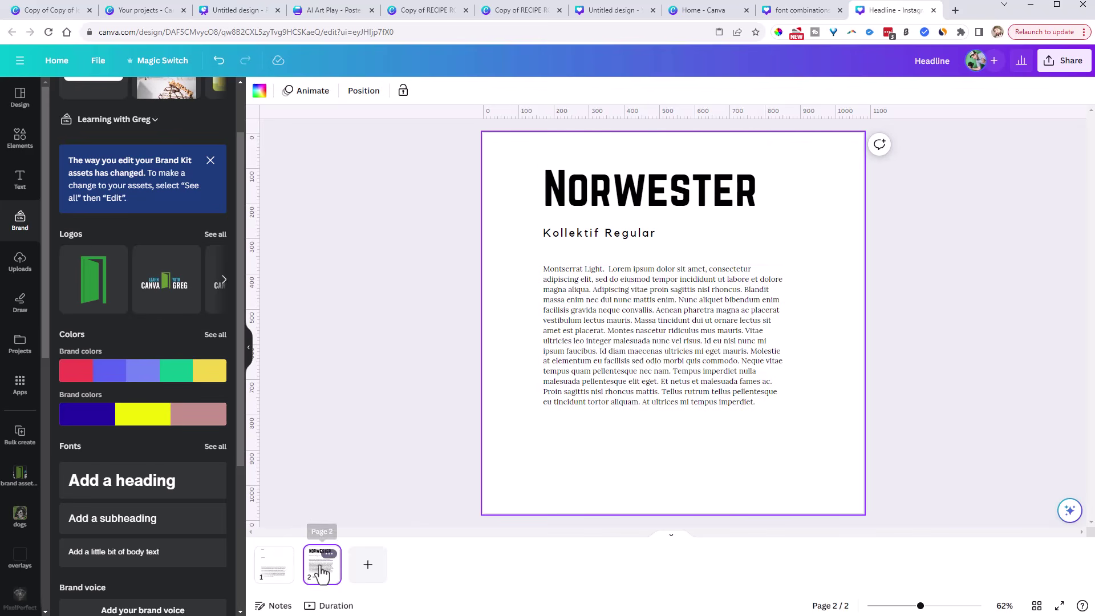
pyautogui.click(329, 554)
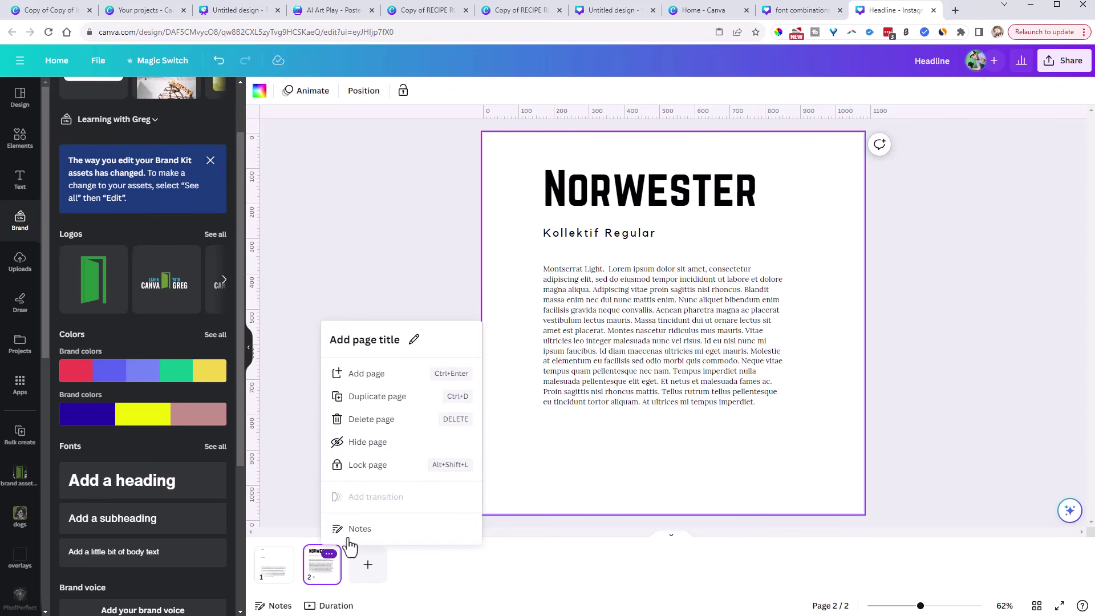
pyautogui.click(361, 421)
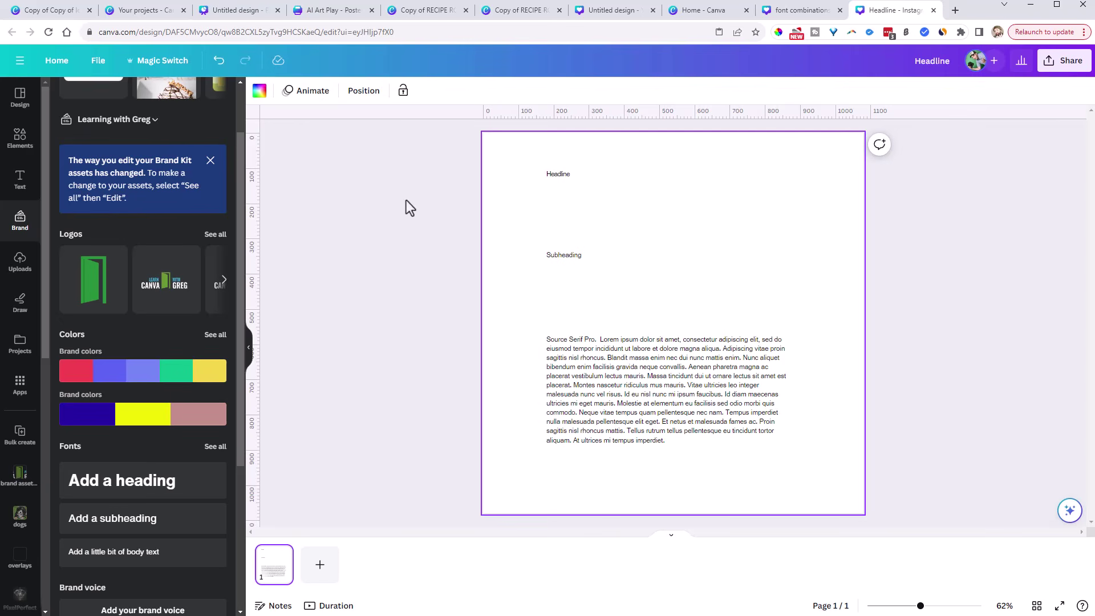
# Search your projects for "font combination" and open the font combinations design from the Font Combinations folder.
pyautogui.click(16, 354)
pyautogui.click(67, 92)
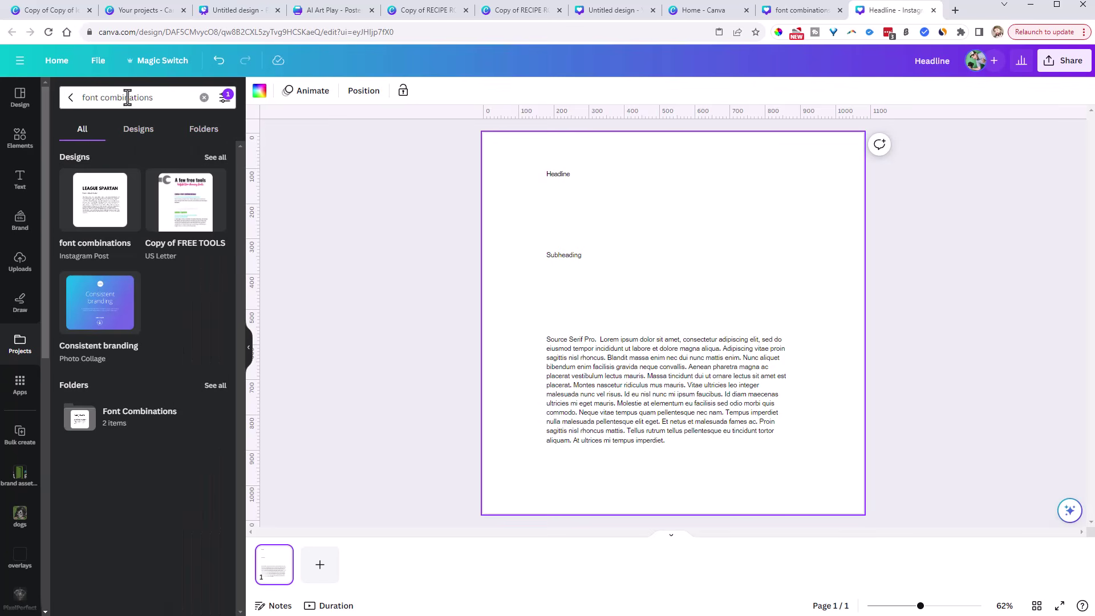
pyautogui.click(204, 97)
pyautogui.write('f')
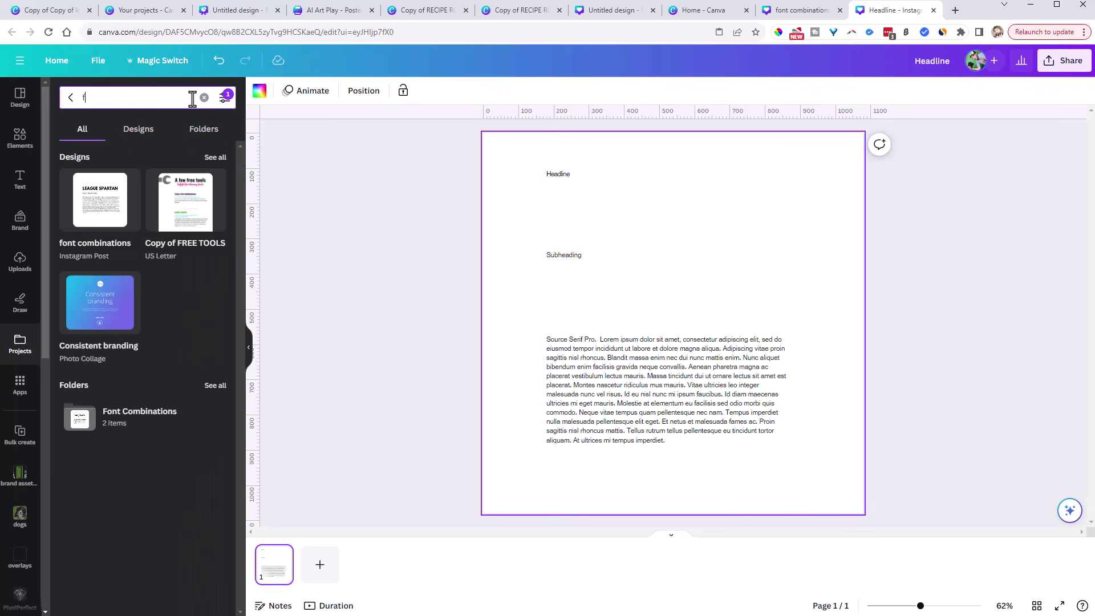
pyautogui.write('ont combination')
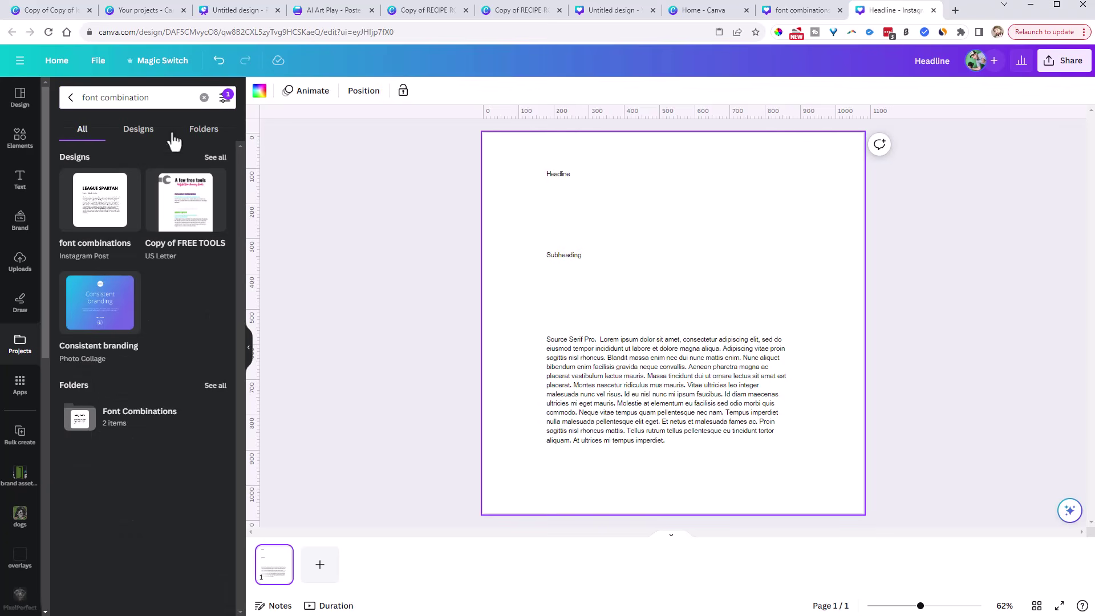
pyautogui.click(114, 432)
pyautogui.click(86, 225)
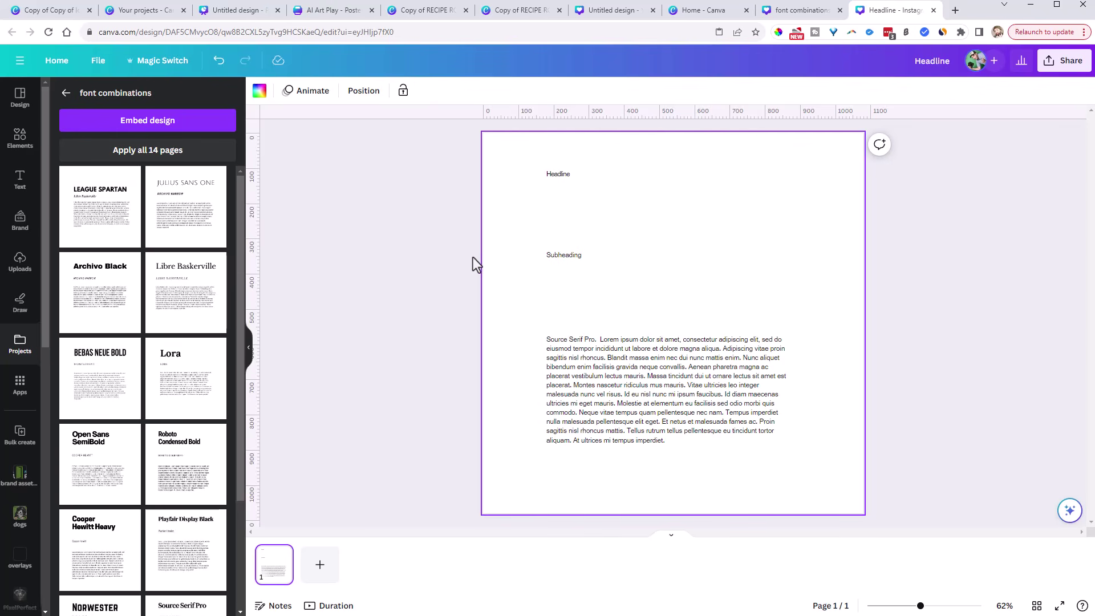
# Add the Lora font combination as a new page and copy its title style onto the headline on page 1.
pyautogui.click(187, 396)
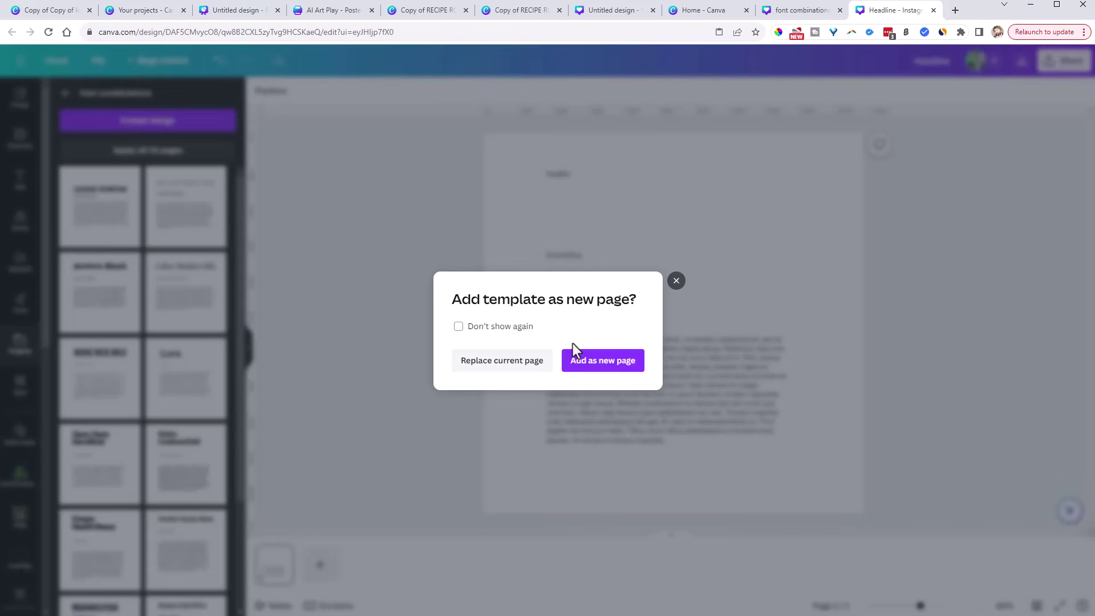
pyautogui.click(610, 369)
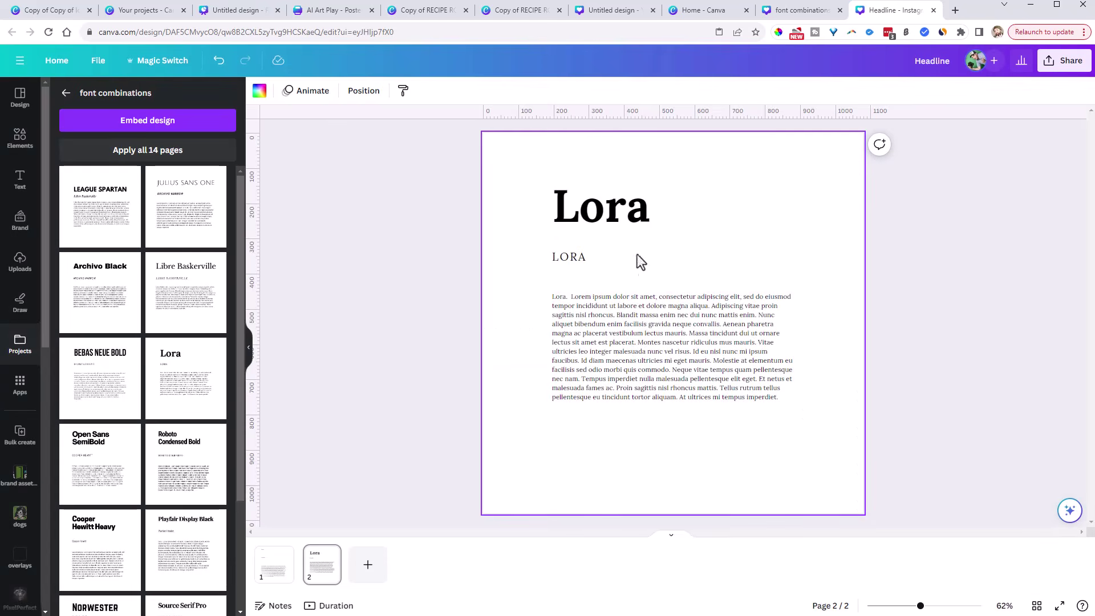
pyautogui.rightClick(599, 212)
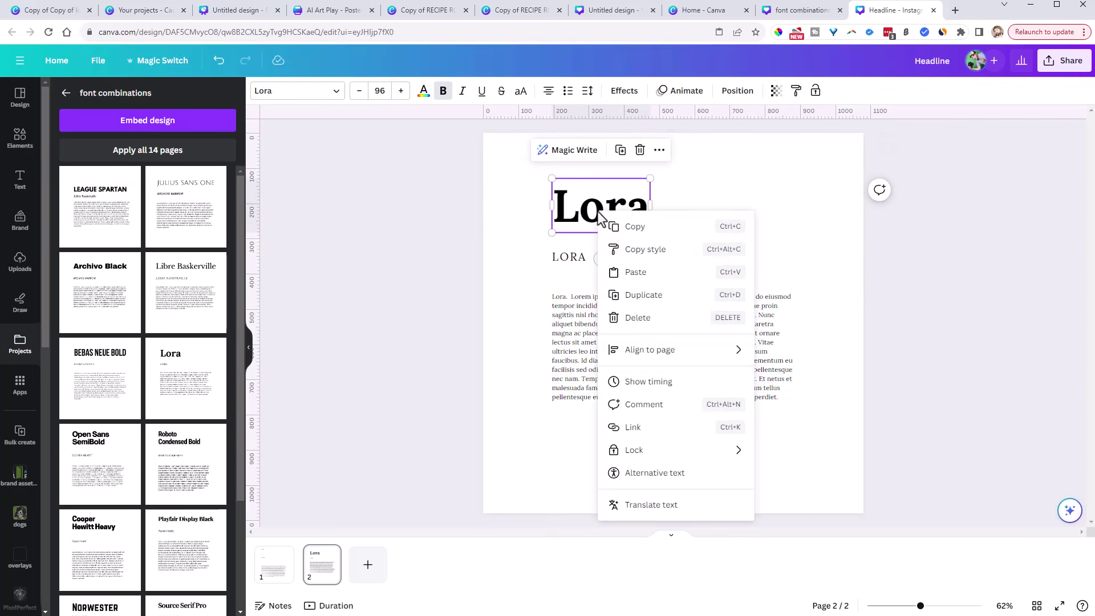
pyautogui.click(632, 251)
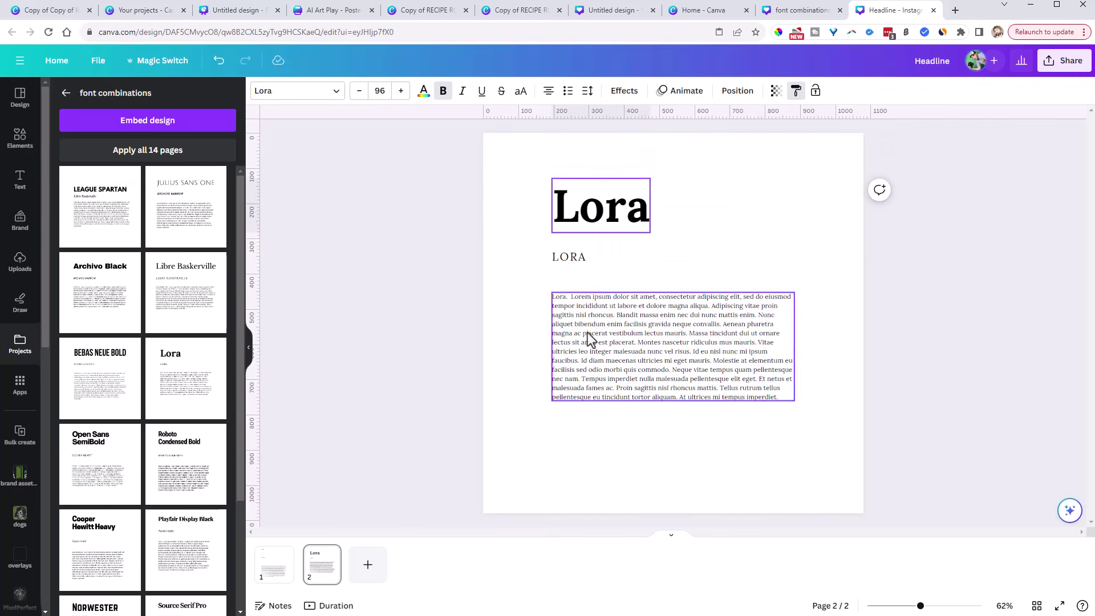
pyautogui.click(289, 574)
pyautogui.click(565, 185)
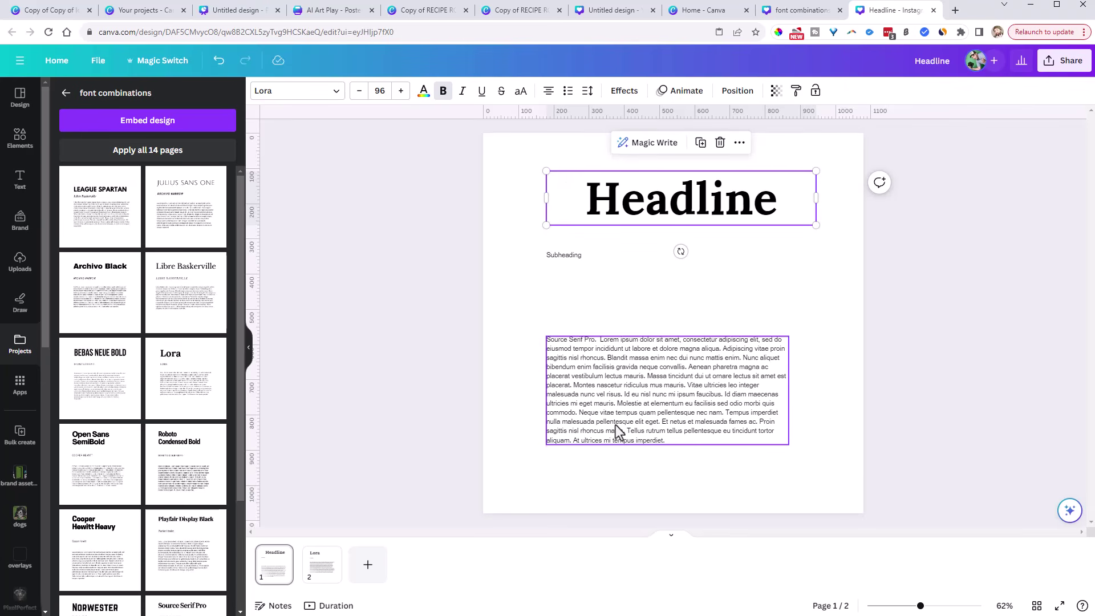
# Copy the style of the Lora subheading on page 2 onto the subheading on page 1.
pyautogui.click(340, 585)
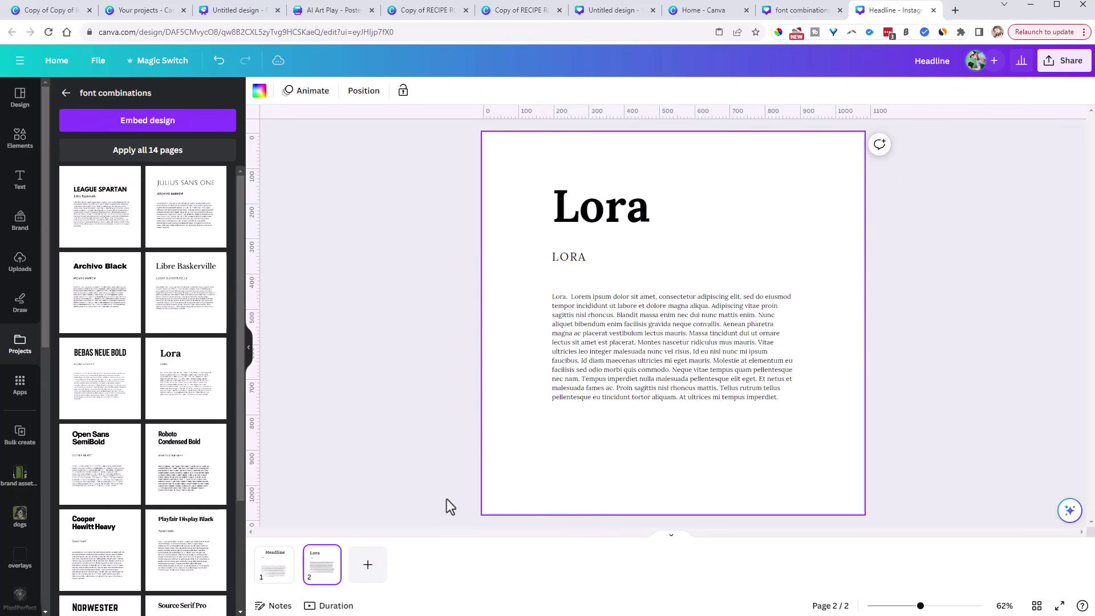
pyautogui.rightClick(570, 259)
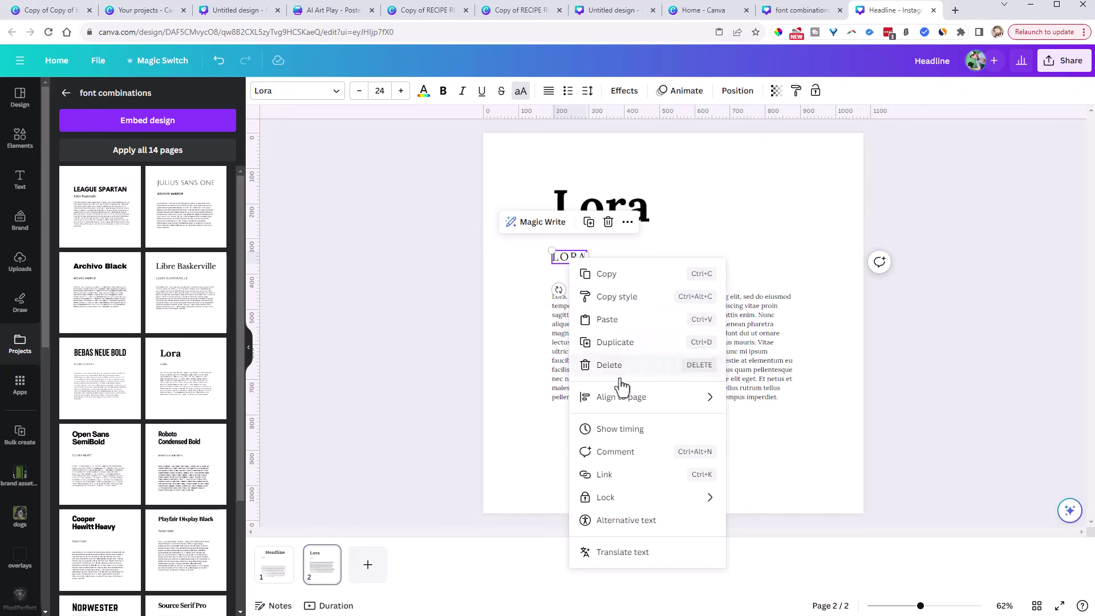
pyautogui.click(615, 298)
pyautogui.click(285, 581)
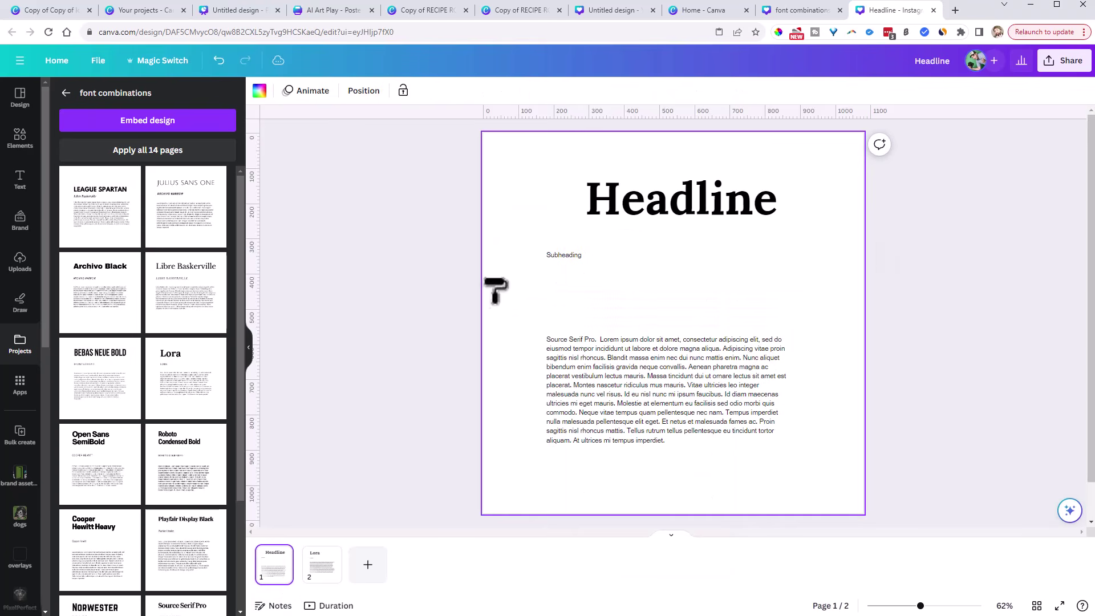
pyautogui.click(565, 258)
# Copy the style of the Lora body paragraph on page 2 onto the body paragraph on page 1.
pyautogui.click(333, 582)
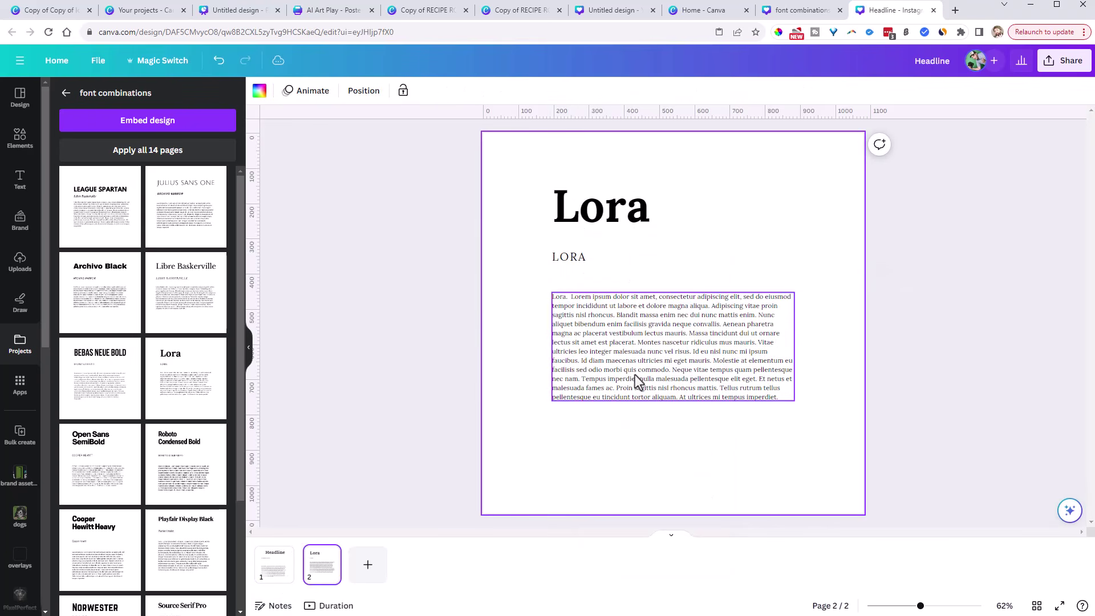
pyautogui.rightClick(630, 362)
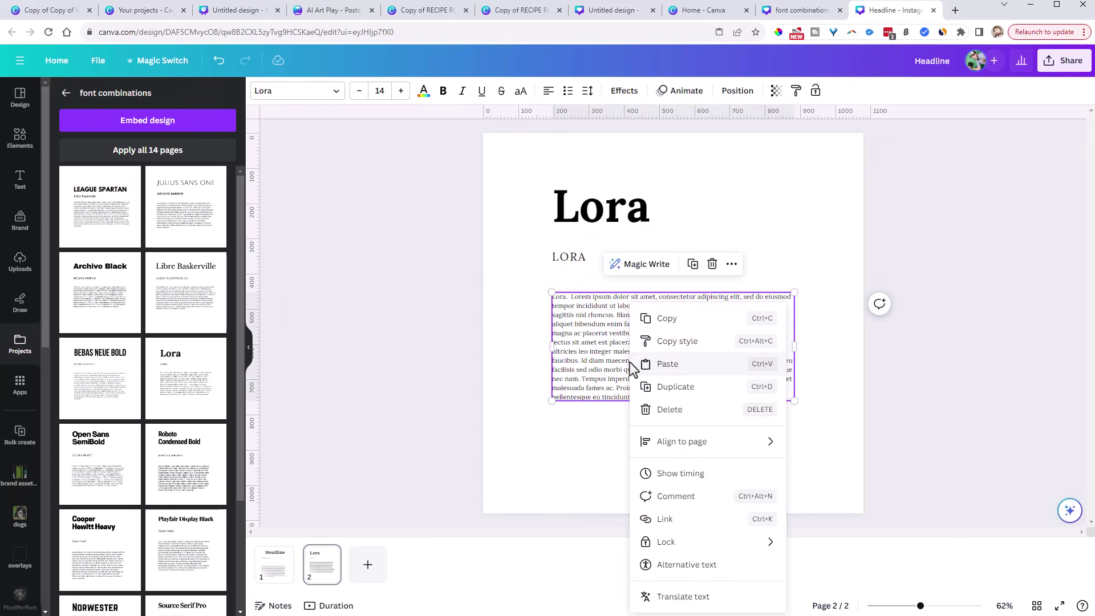
pyautogui.click(677, 341)
pyautogui.click(297, 571)
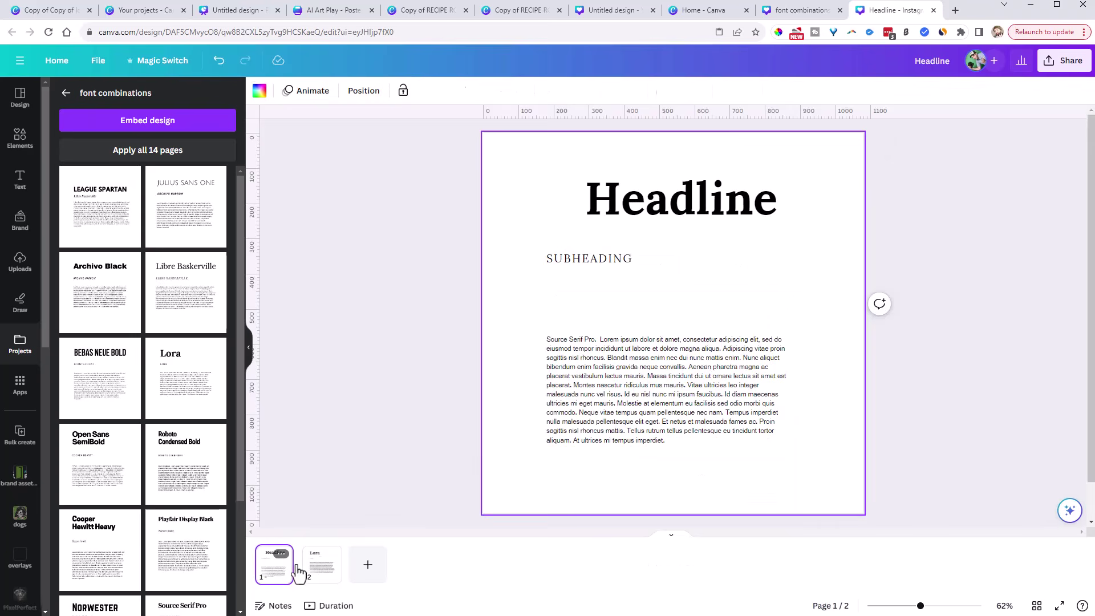
pyautogui.click(611, 360)
pyautogui.rightClick(613, 368)
pyautogui.click(593, 383)
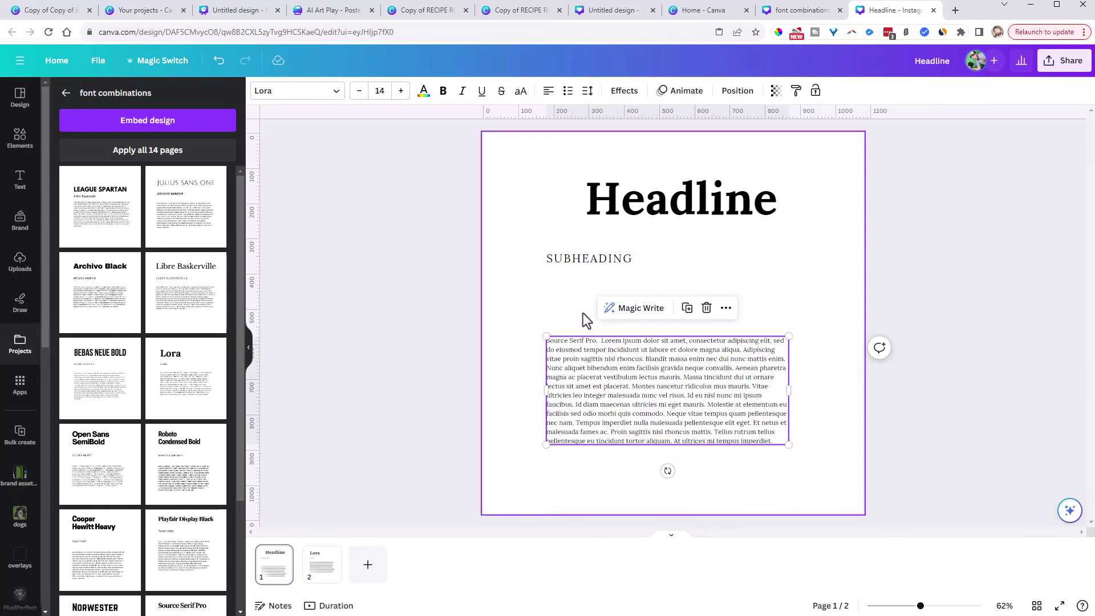
# Move the headline and subheading closer to the body text on page 1, adjusting the headline's alignment and lining up all left edges.
pyautogui.moveTo(579, 277); pyautogui.dragTo(577, 299)
pyautogui.moveTo(650, 205); pyautogui.dragTo(583, 229)
pyautogui.click(548, 91)
pyautogui.moveTo(599, 353); pyautogui.dragTo(592, 356)
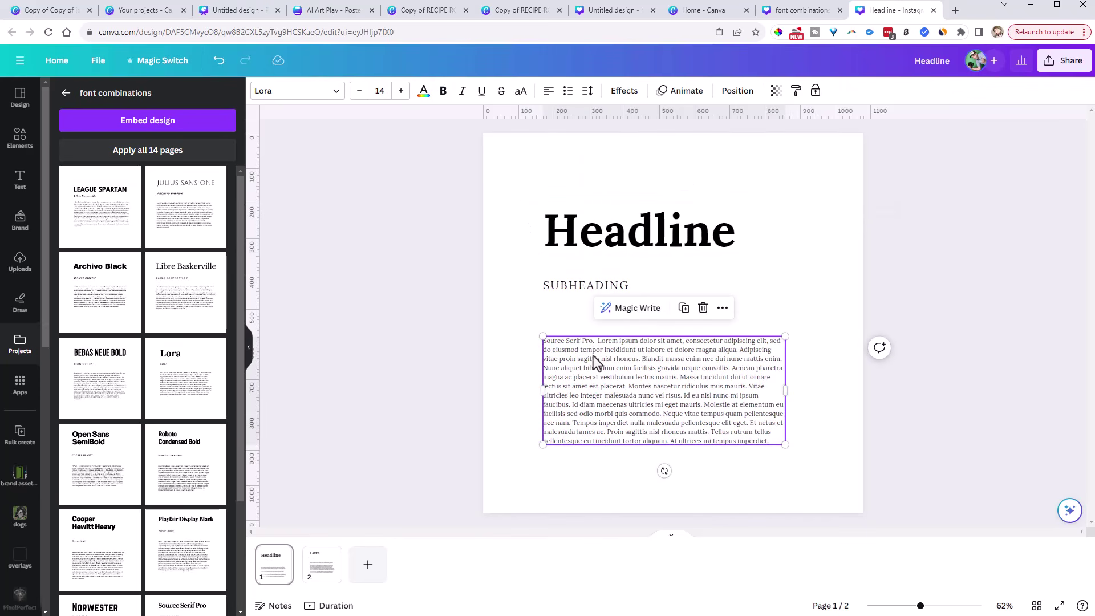